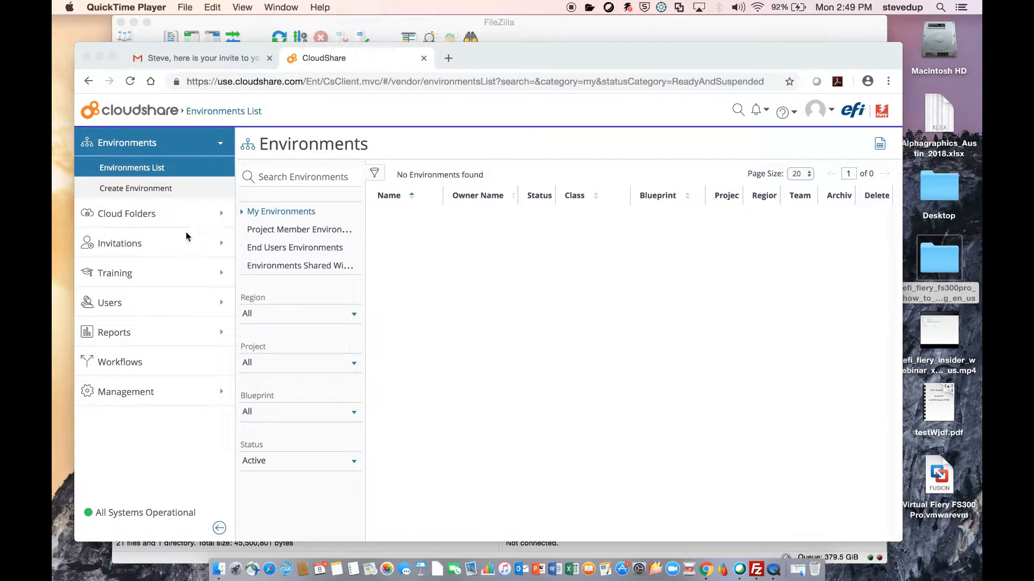
- Open CloudShare's My Cloud Folders page and copy its FTP connection address
click(157, 214)
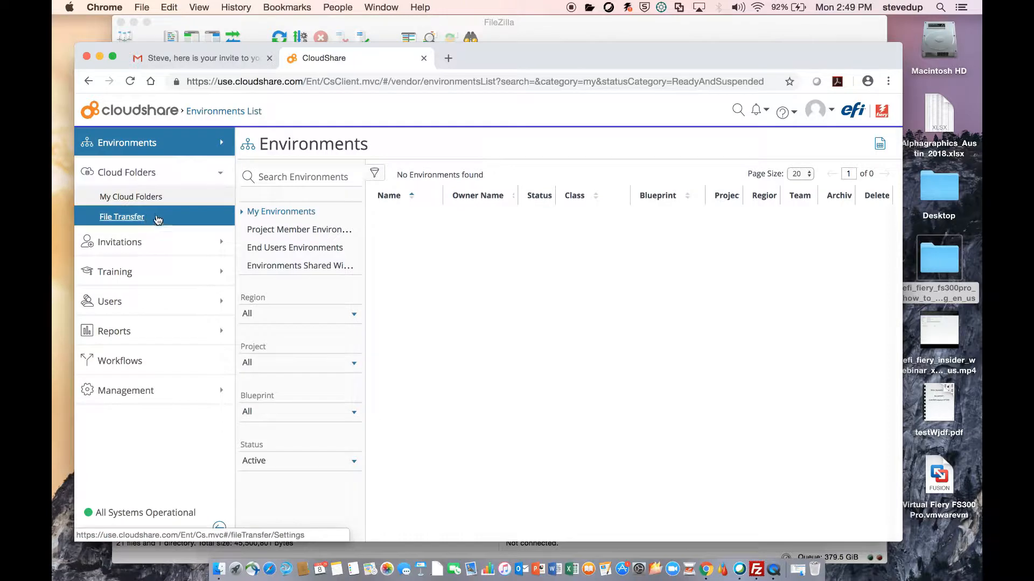
click(141, 198)
click(174, 215)
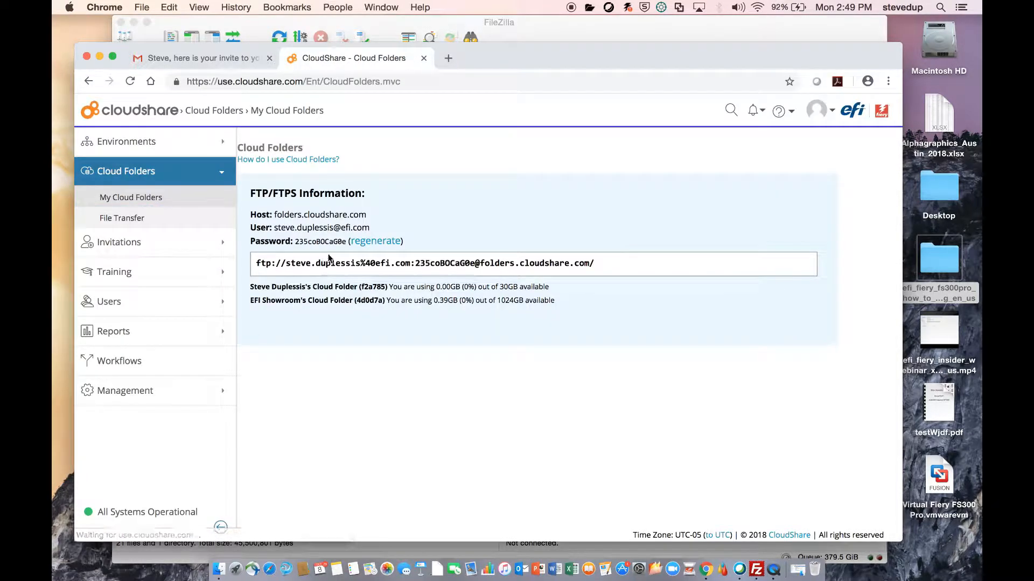
triple_click(594, 263)
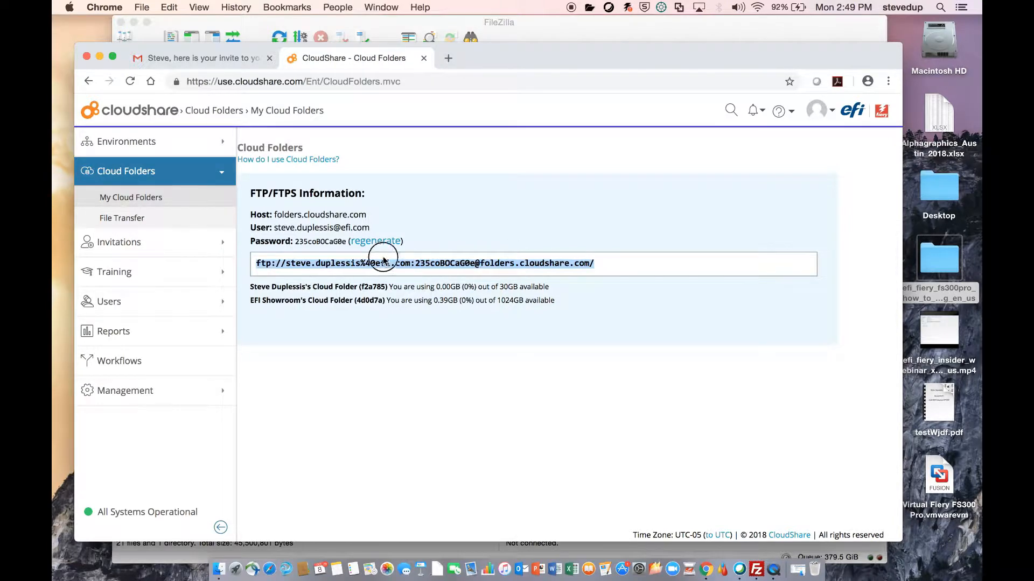
key(super+c)
click(520, 23)
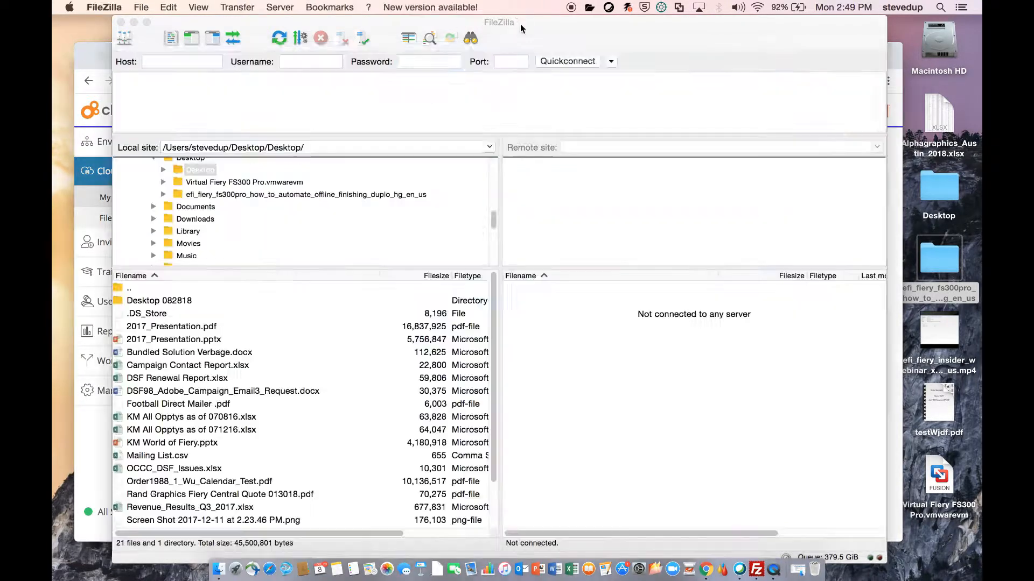
- In Quickconnect, paste the FTP address as host and enter the account e-mail as username
click(201, 60)
key(super+v)
click(291, 62)
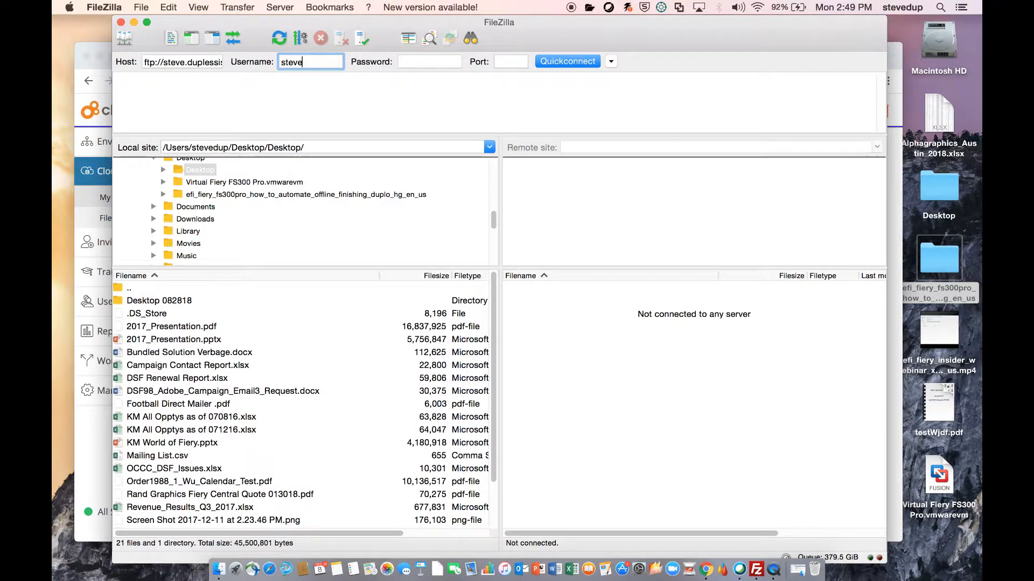
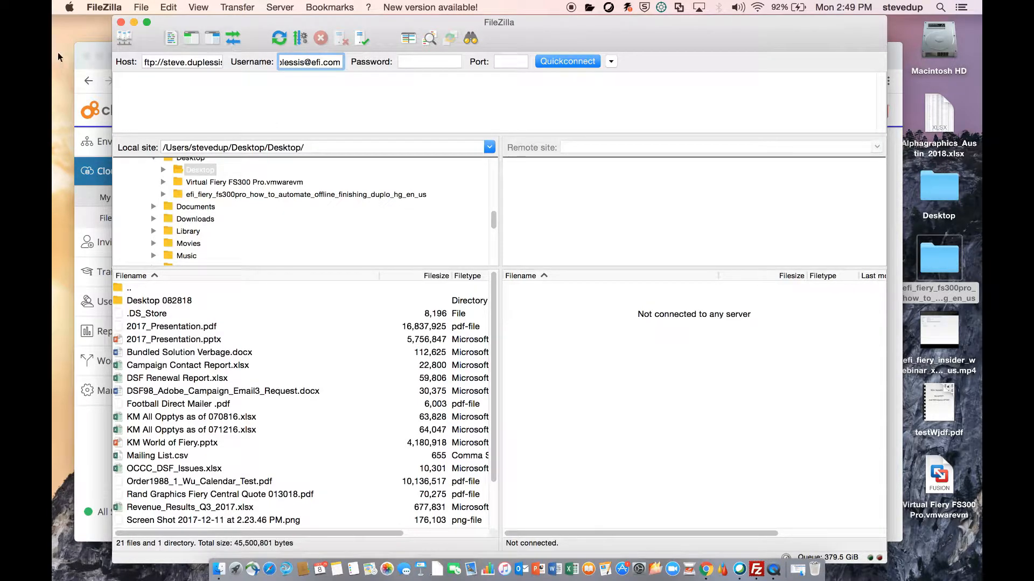
- Enter the cloud folder password from CloudShare, connect, and trust the server certificate
click(106, 44)
drag(295, 241, 345, 242)
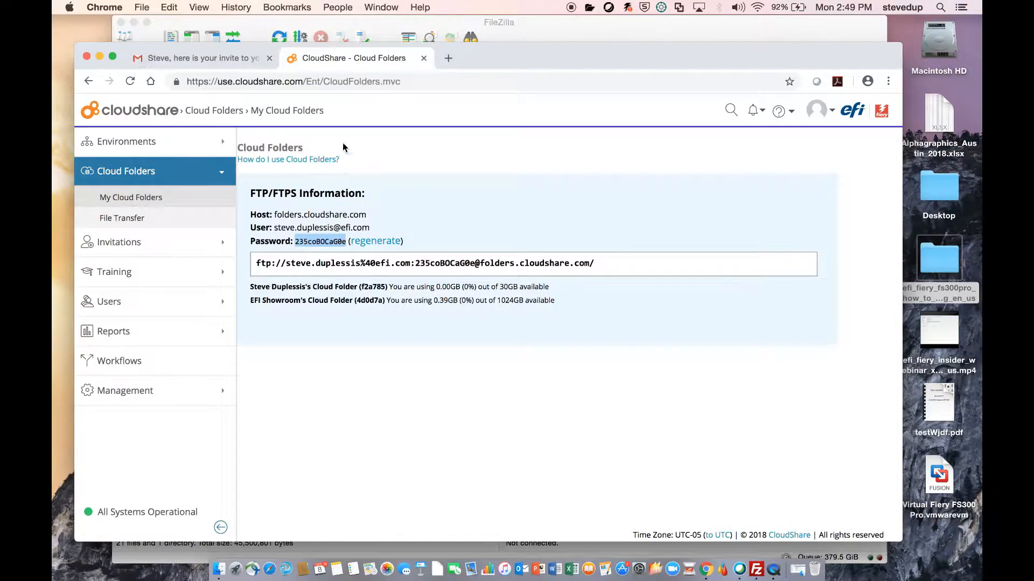
click(475, 34)
click(422, 61)
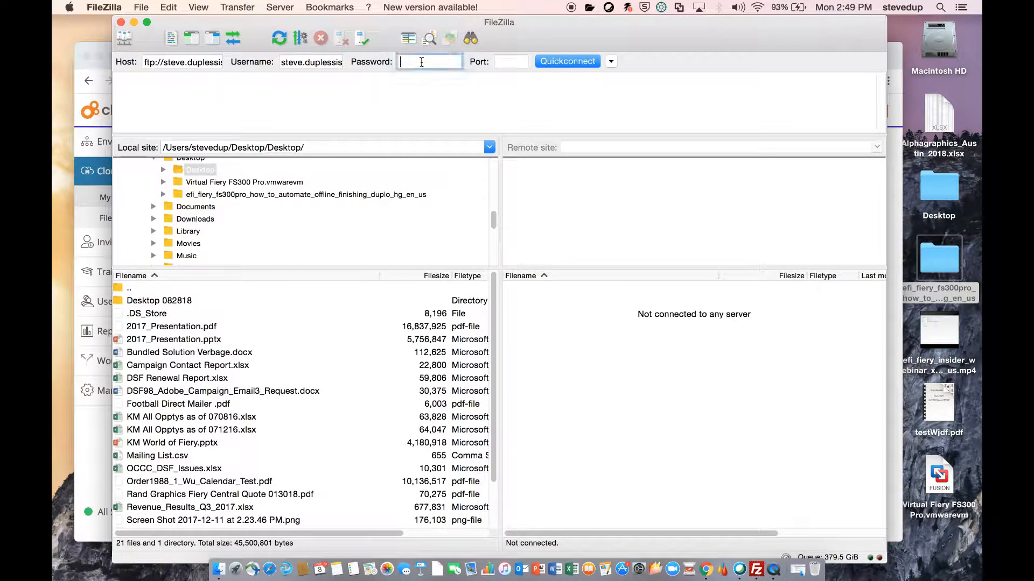
click(565, 60)
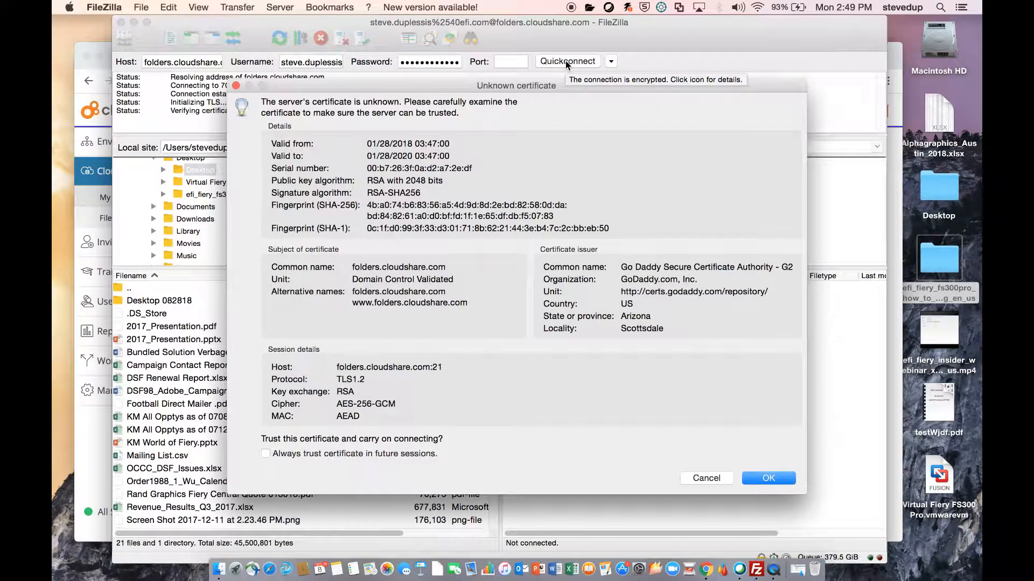
click(766, 478)
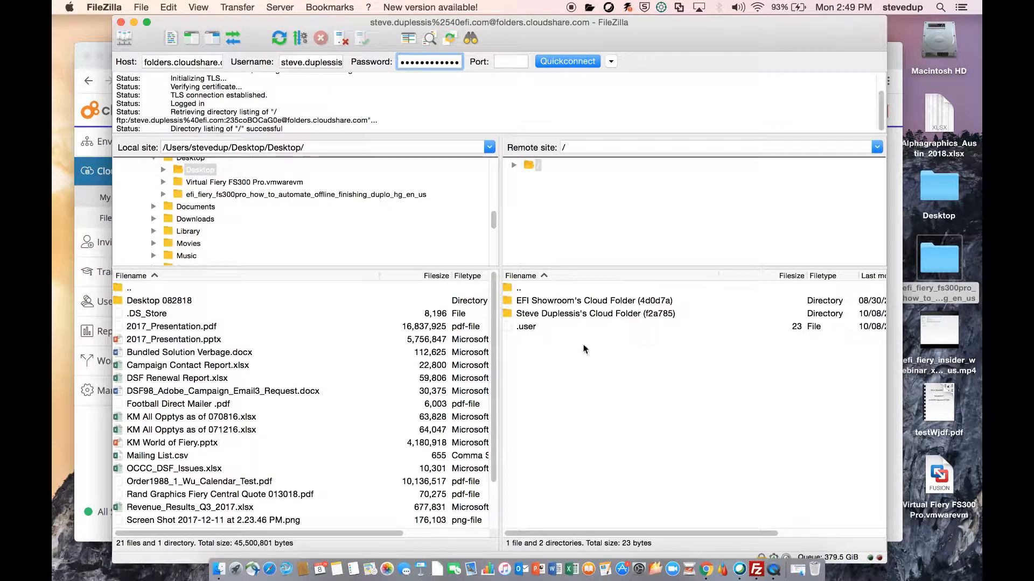
- Upload 0001Coupon sheet20180402.xml and efi_duplo_coupon_sheet_sample_hg.pdf from the desktop to the personal folder
double_click(507, 314)
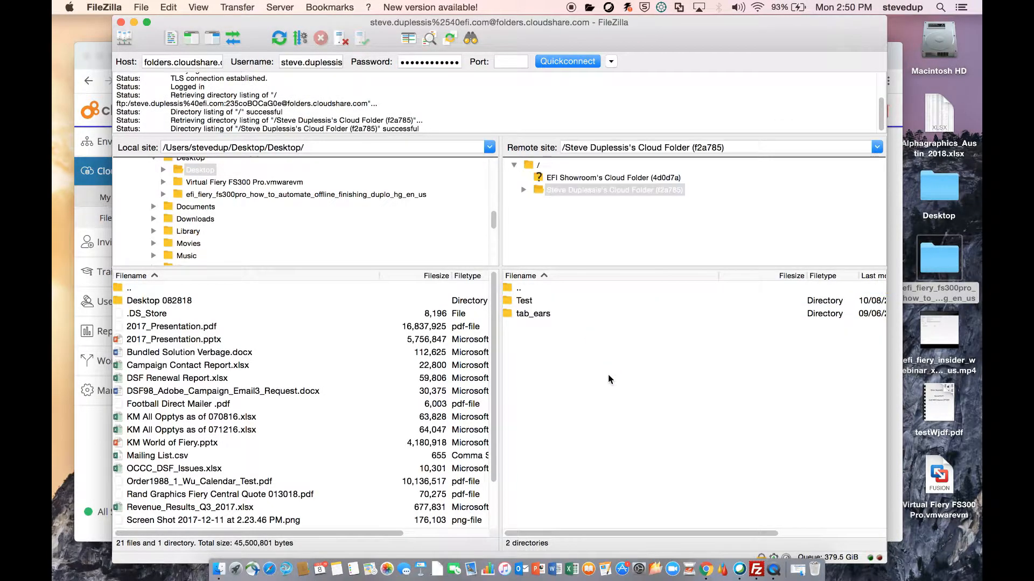
double_click(942, 261)
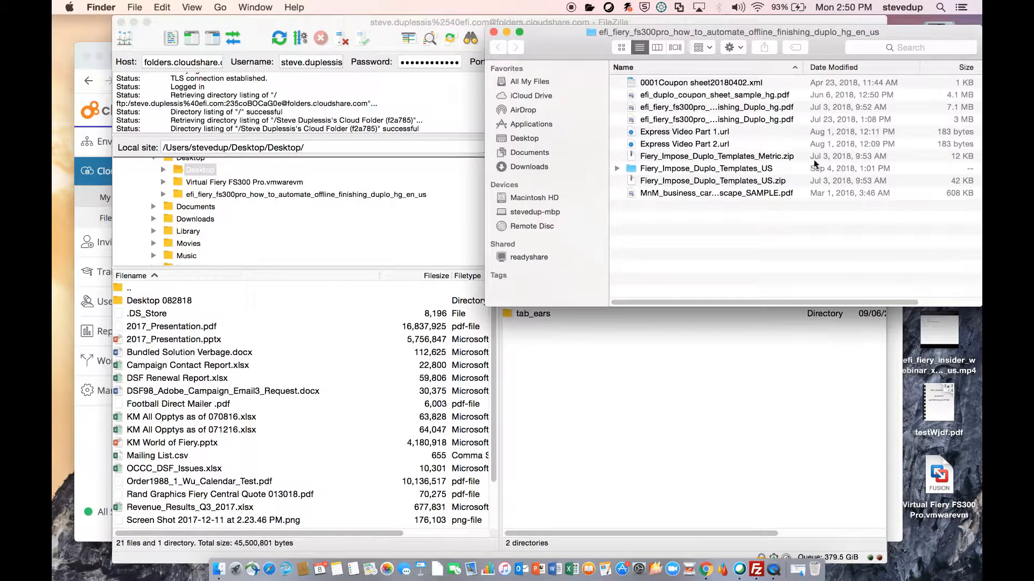
click(687, 84)
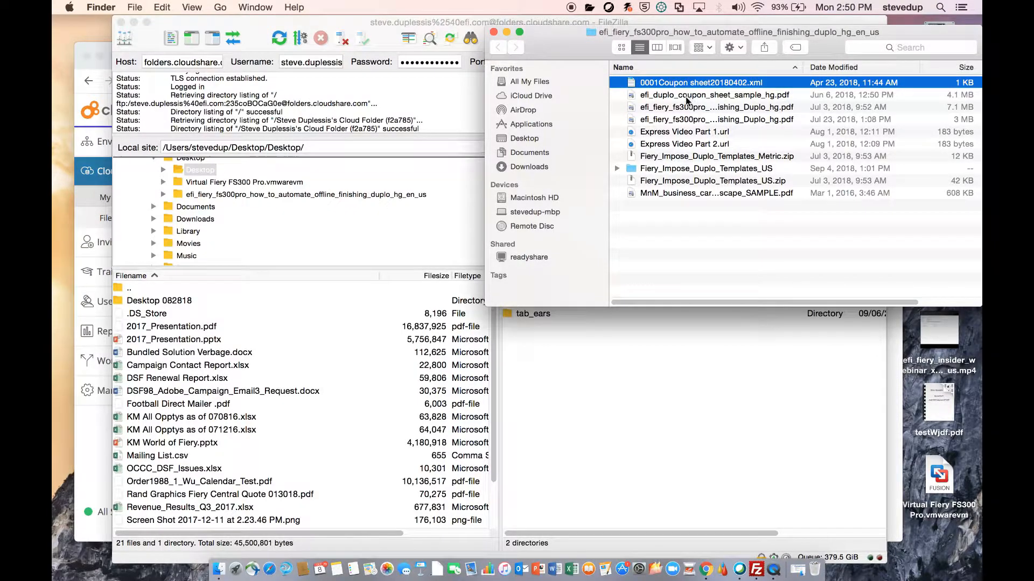
shift+click(687, 96)
drag(687, 96, 646, 380)
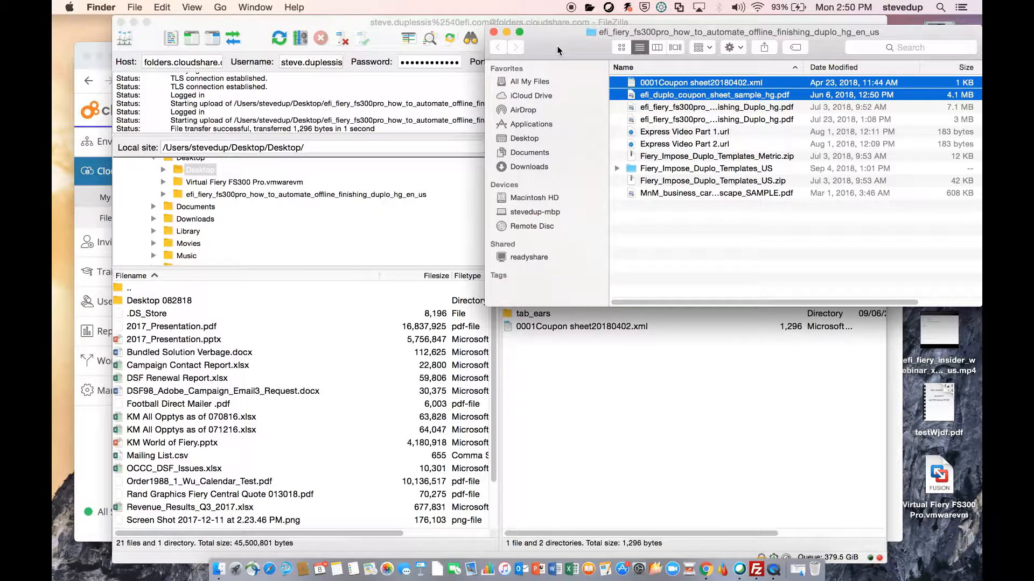
click(506, 32)
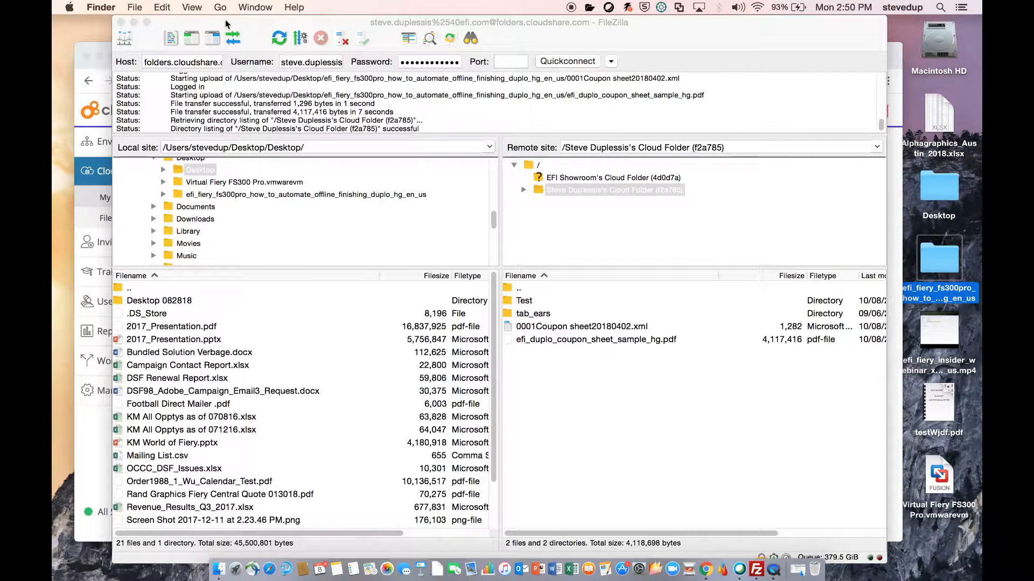
click(122, 22)
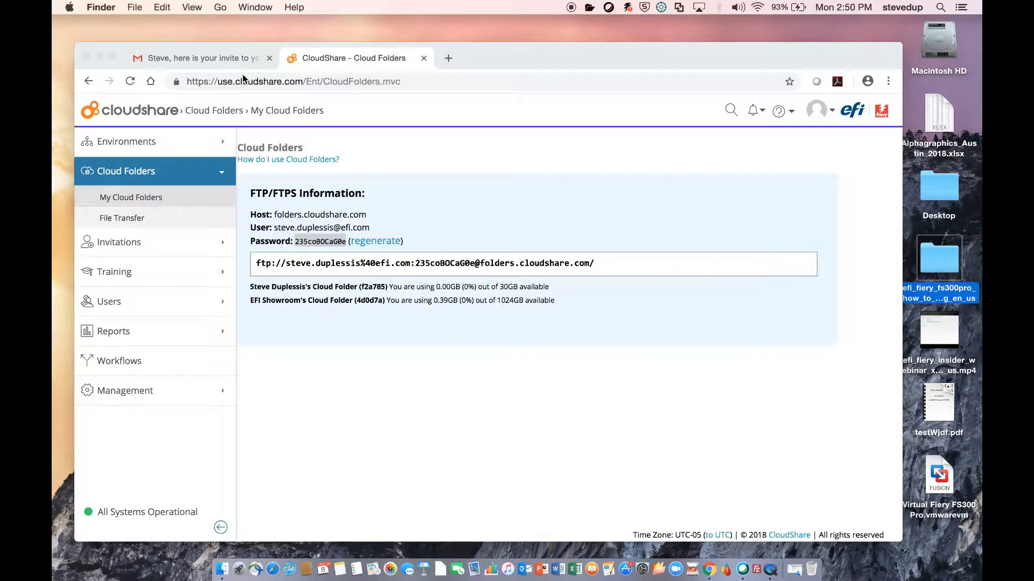
- Close the CloudShare tab and follow the use.cloudshare.com class link in the Fiery Virtual Demo invite
click(423, 60)
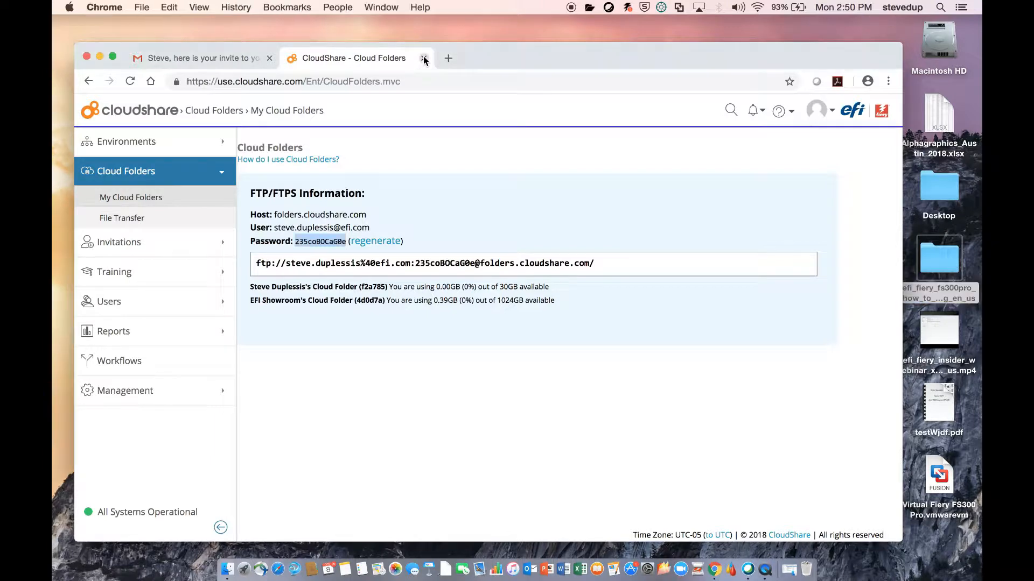
click(423, 59)
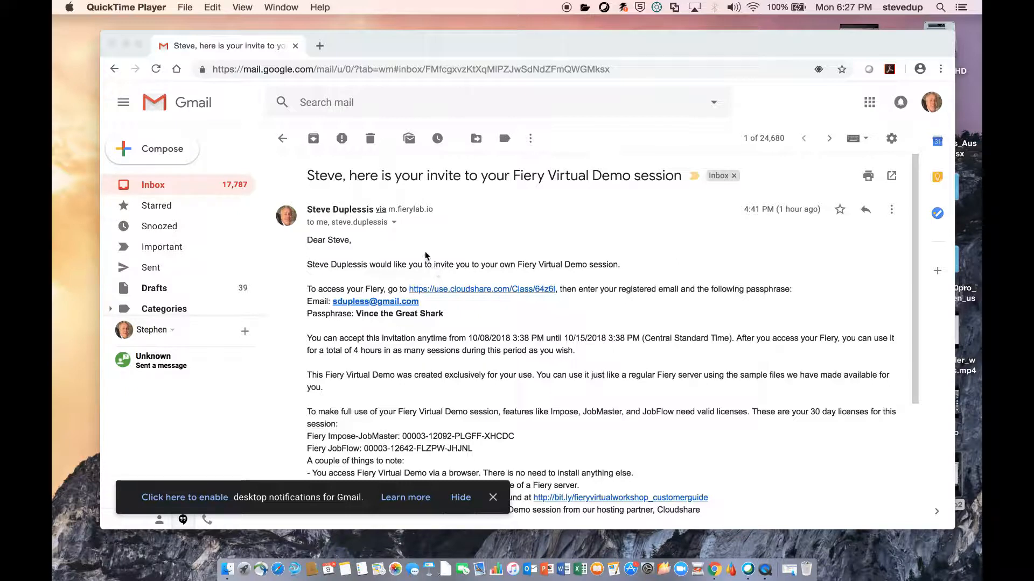
click(455, 289)
click(455, 289)
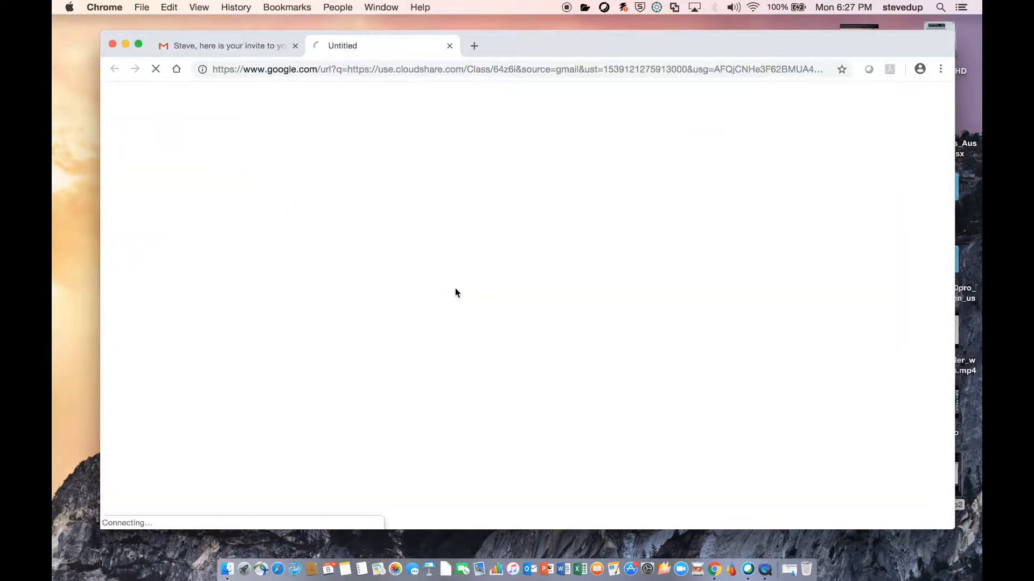
- Log in with the registered e-mail and class passphrase, then view the Fiery FS300 VM
click(441, 279)
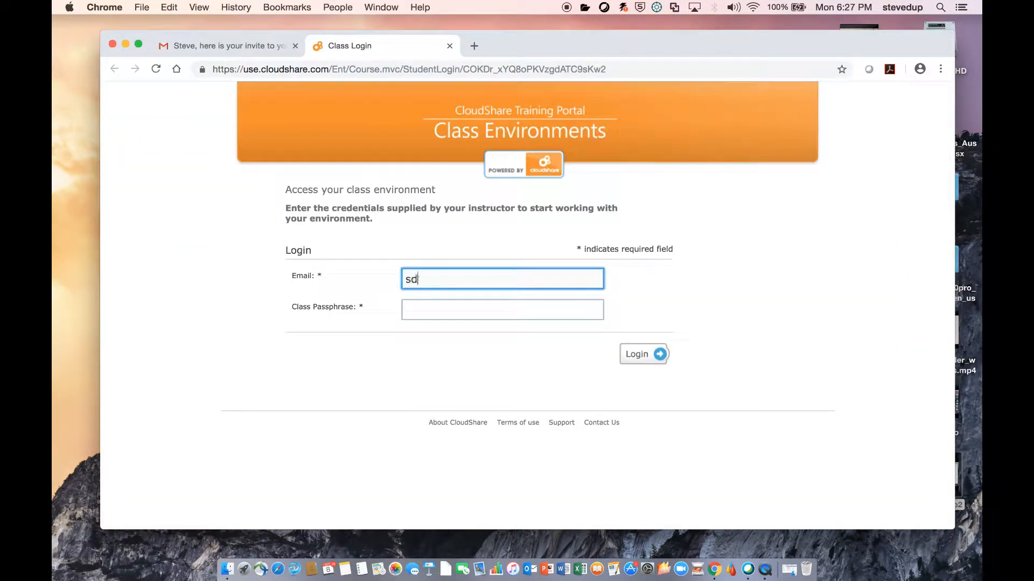
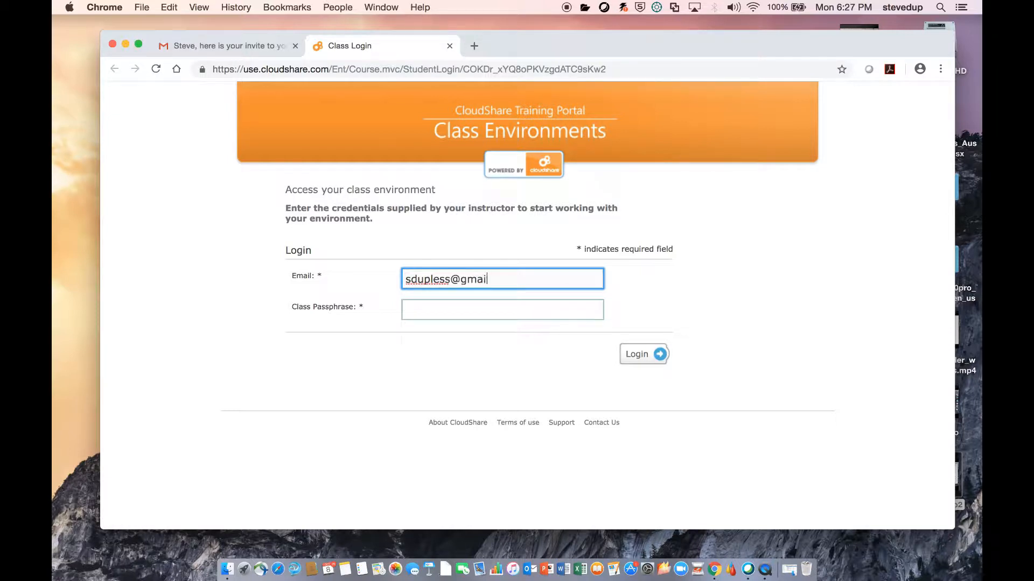
key(Tab)
key(super+v)
click(639, 353)
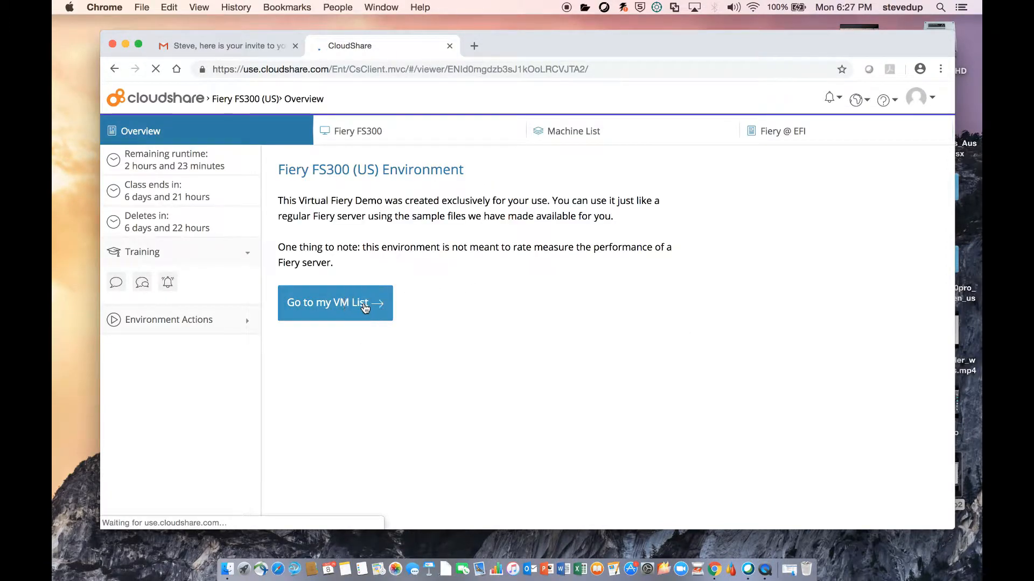
click(371, 309)
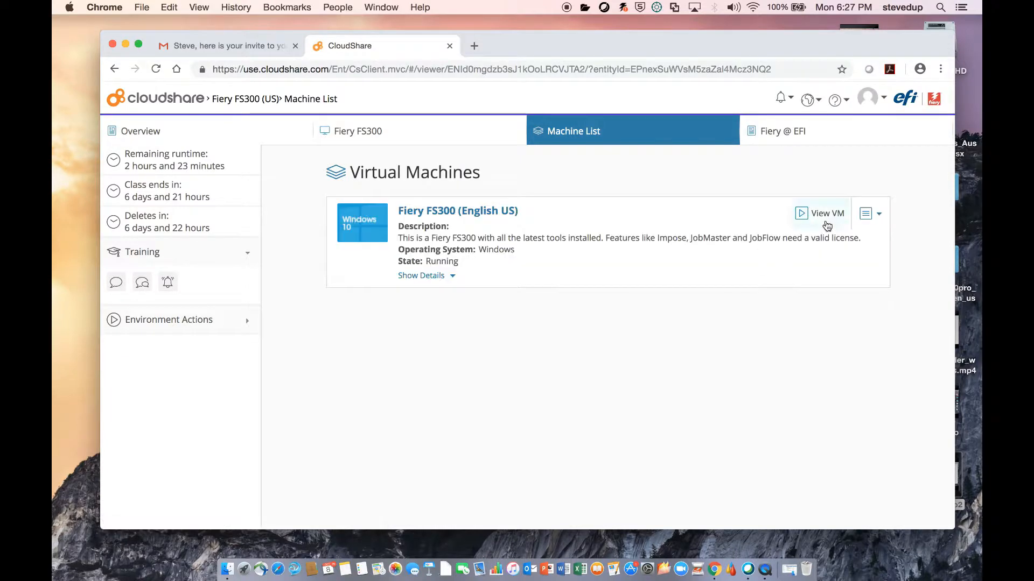
click(824, 218)
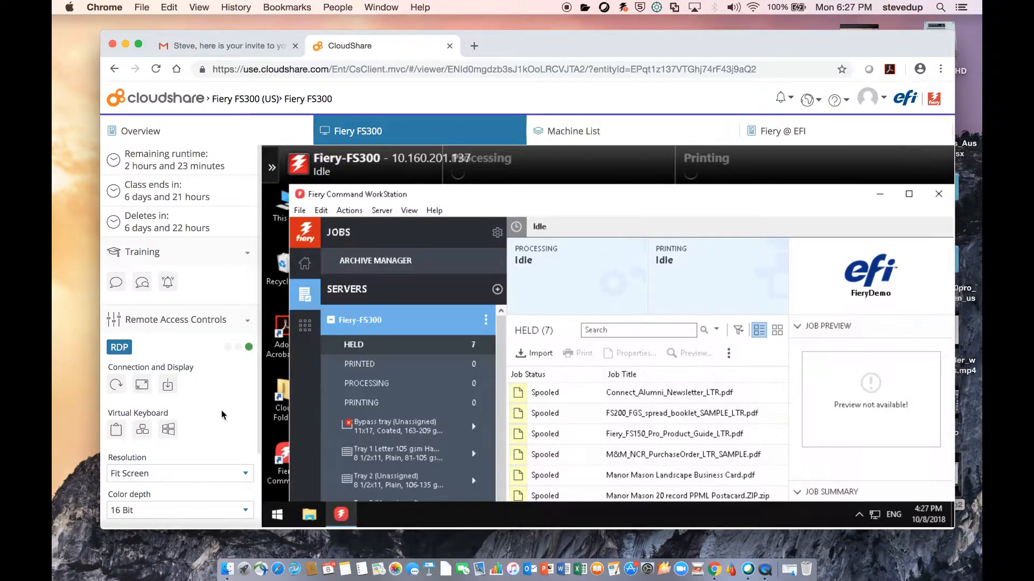
- Browse Samples > How Tos > Impose How tos > Business Cards Demo Files, back out, and close it
click(142, 386)
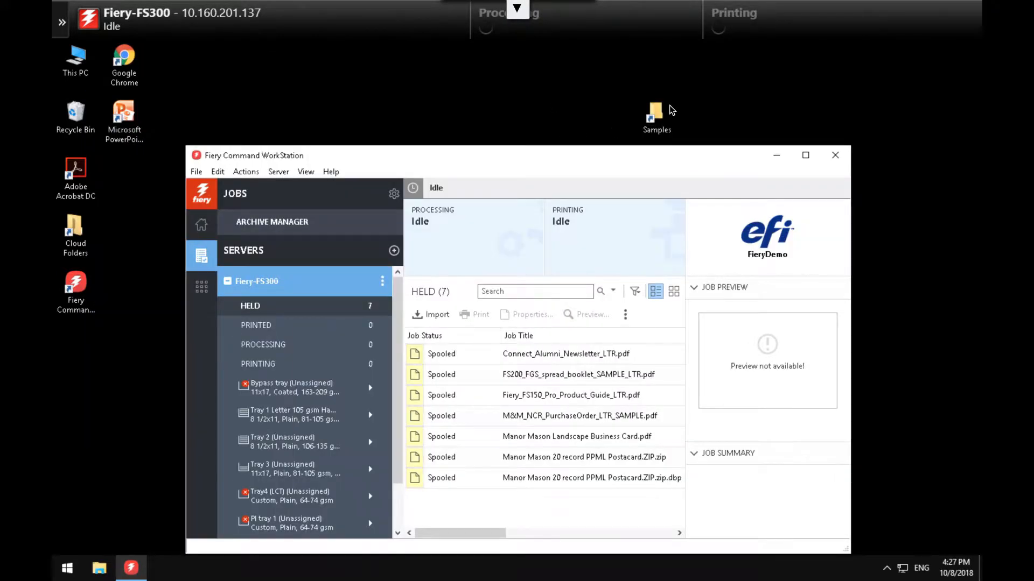
double_click(658, 114)
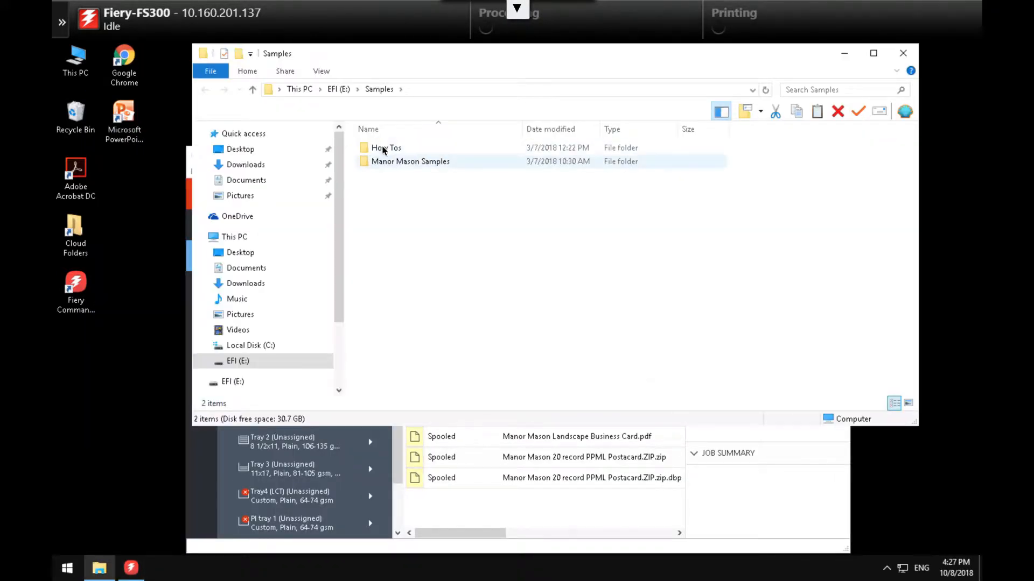
double_click(384, 148)
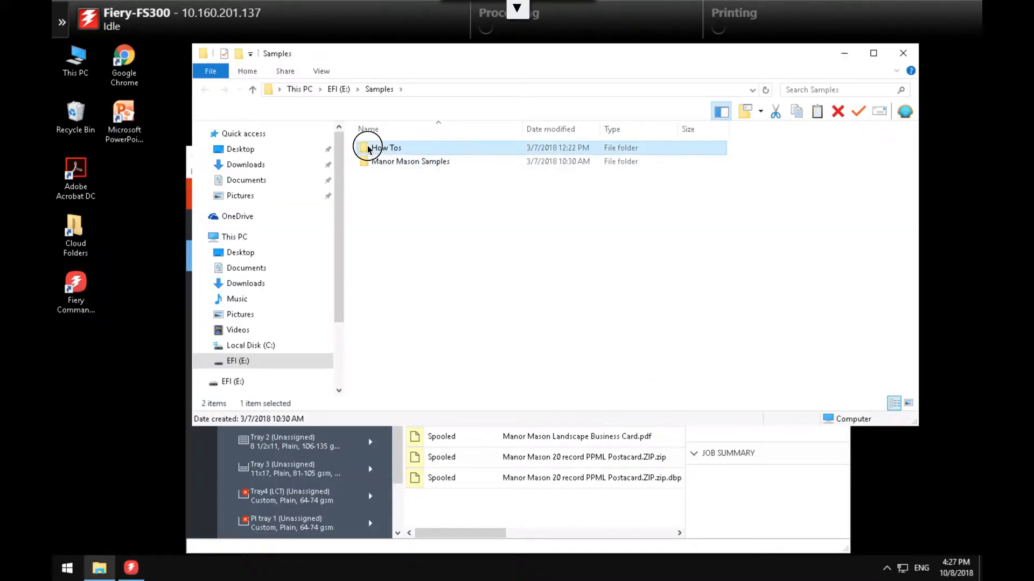
double_click(392, 189)
double_click(412, 174)
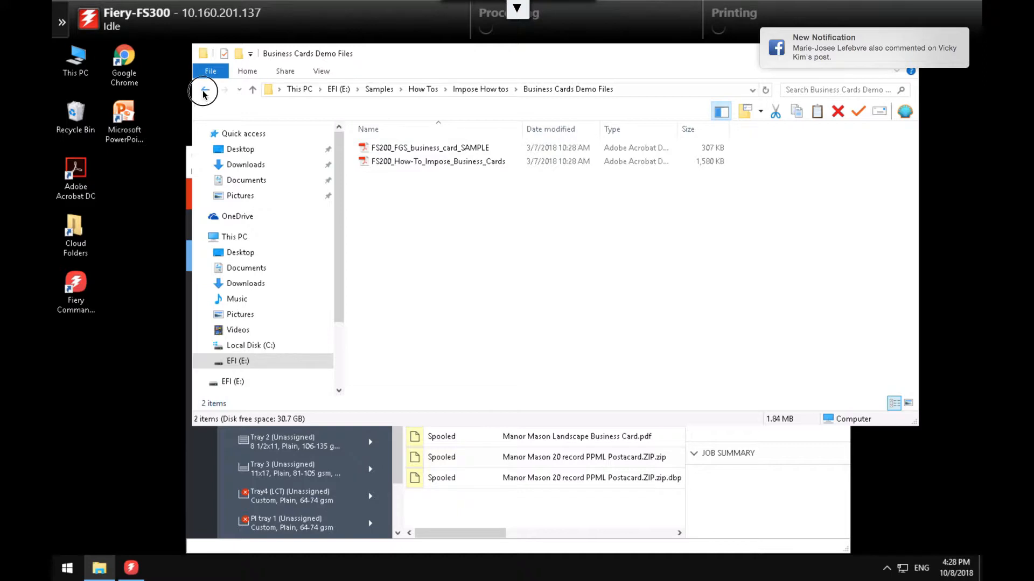
click(204, 89)
click(205, 89)
click(205, 90)
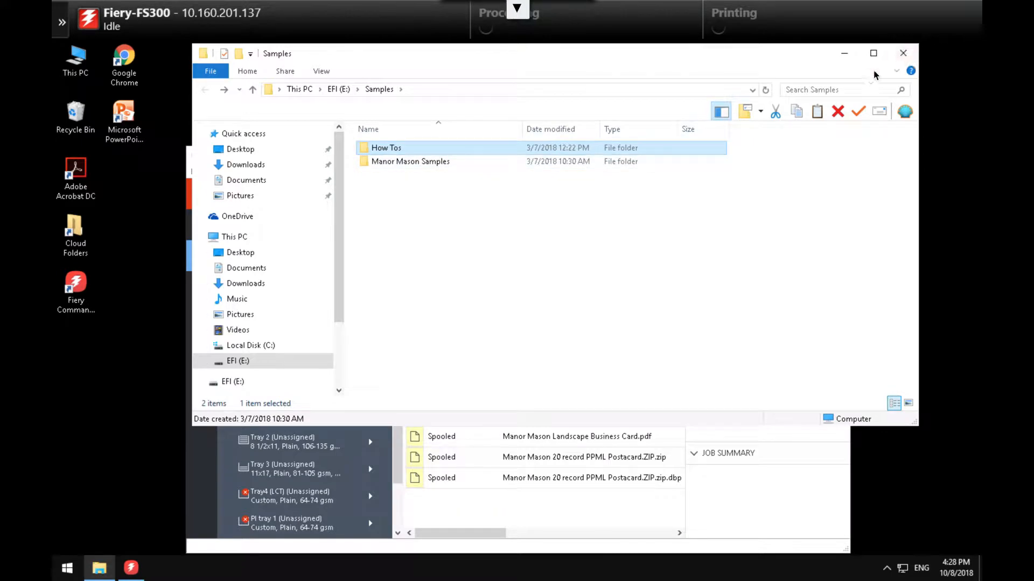
click(903, 52)
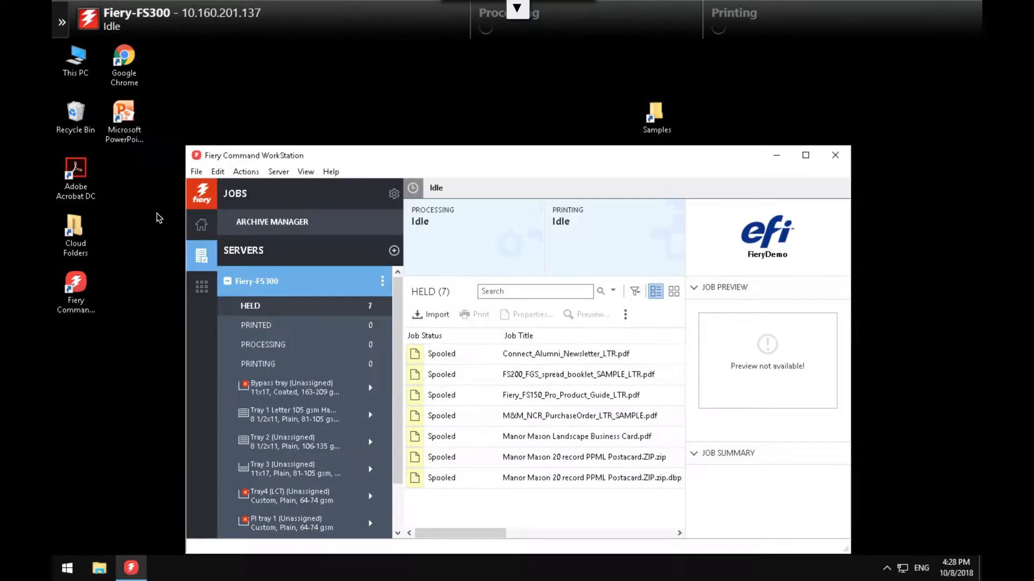
- Add efi_duplo_coupon_sheet_sample_hg.pdf from the user's cloud folder to the held jobs
double_click(77, 230)
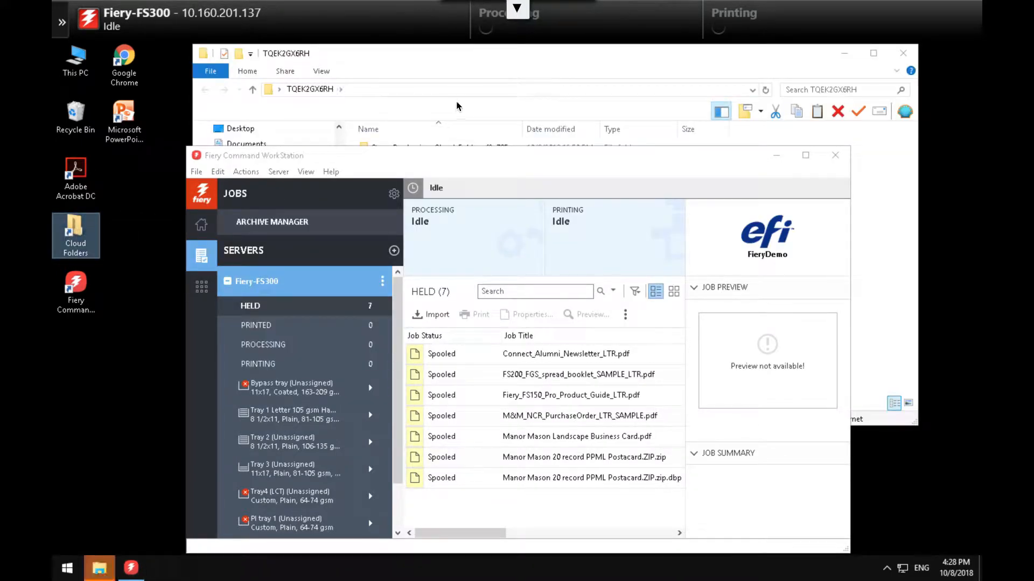
drag(462, 65, 812, 60)
click(765, 145)
double_click(764, 144)
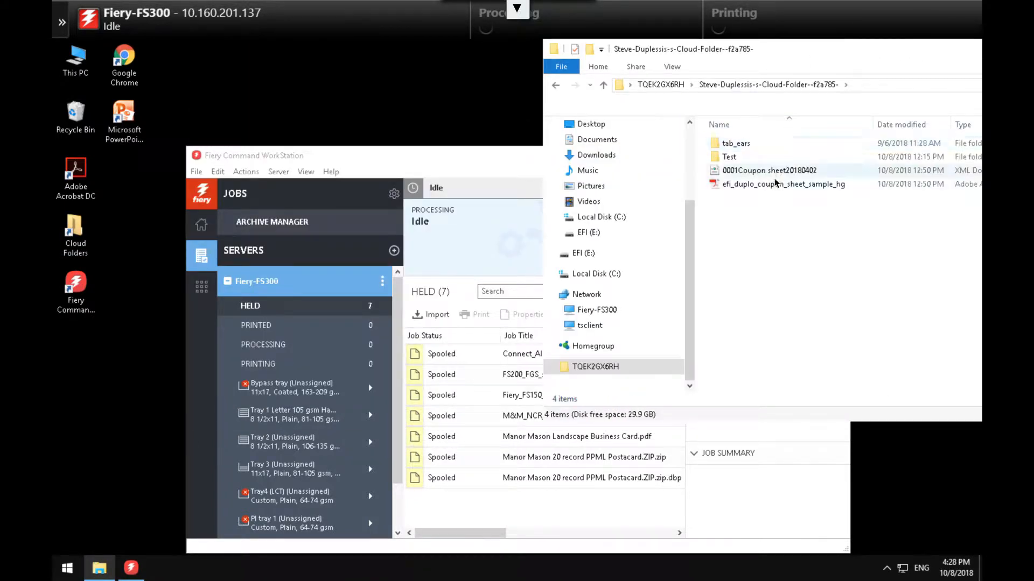
drag(766, 185, 483, 376)
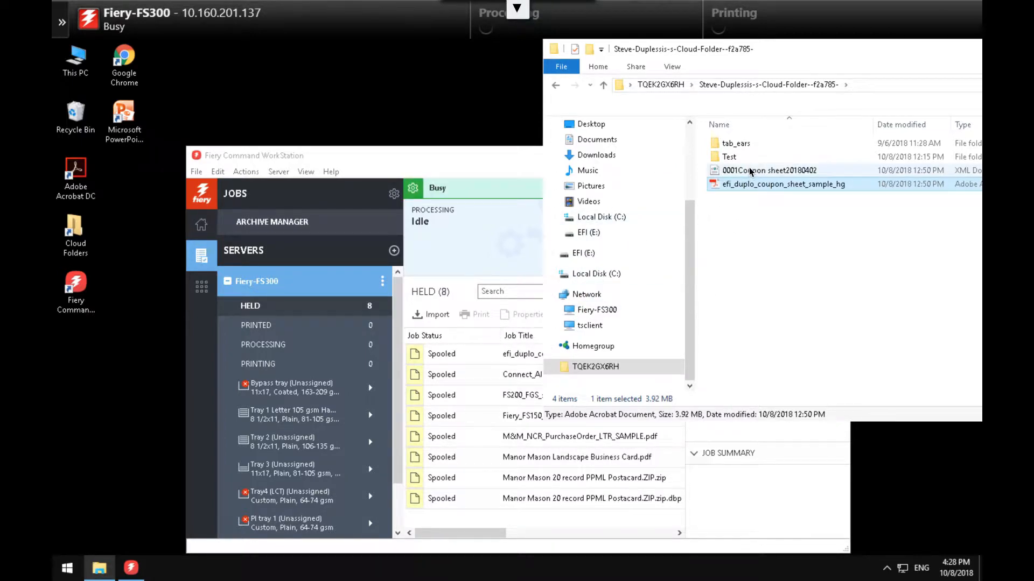
- Copy 0001Coupon sheet20180402 to the remote desktop and close the cloud folder window
drag(751, 171, 130, 289)
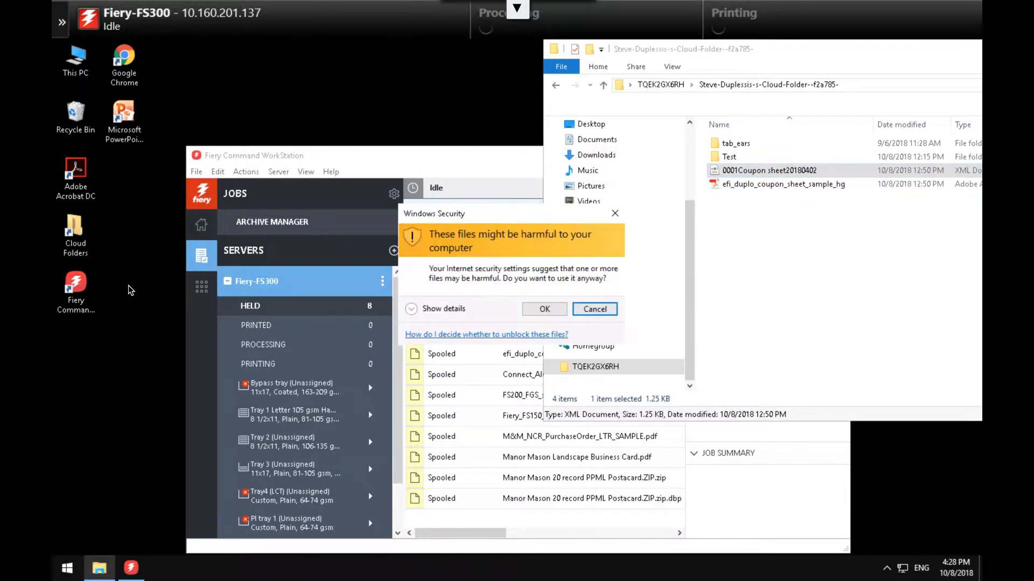
click(538, 313)
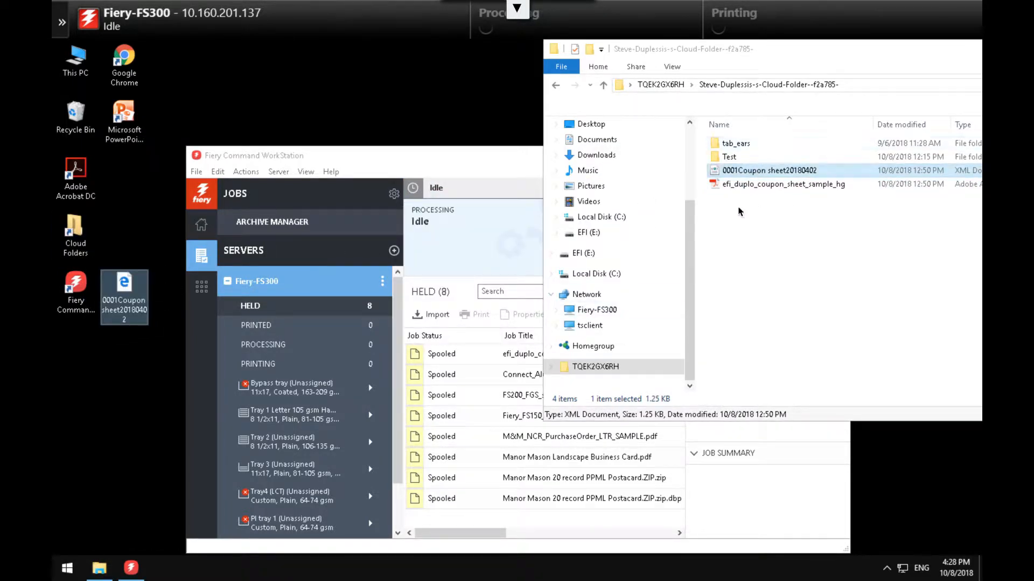
drag(812, 52, 364, 72)
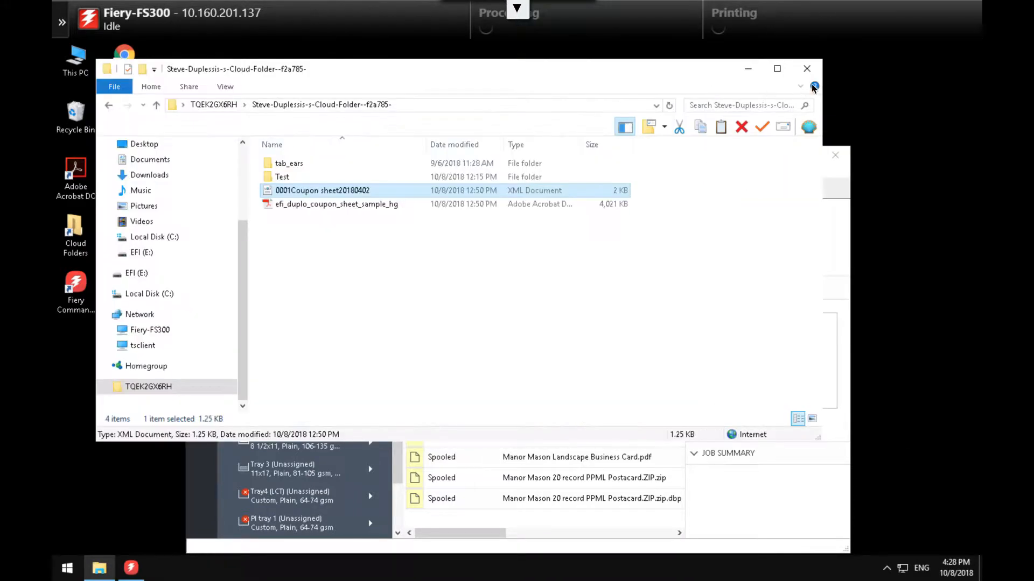
click(808, 69)
drag(640, 157, 642, 109)
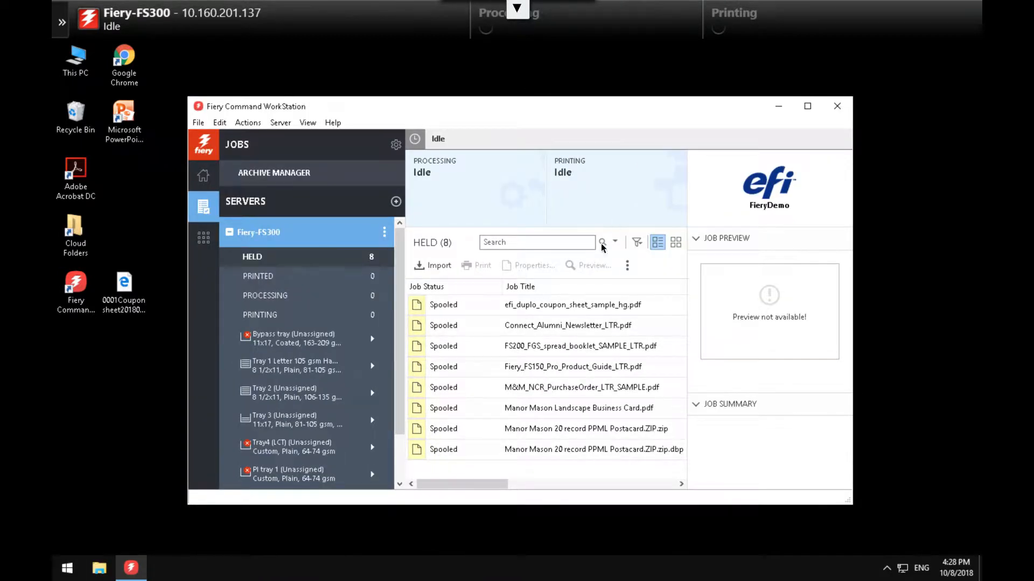
- Open the efi_duplo_coupon_sheet_sample_hg.pdf job in Fiery JobMaster-Impose using Impose...
click(561, 307)
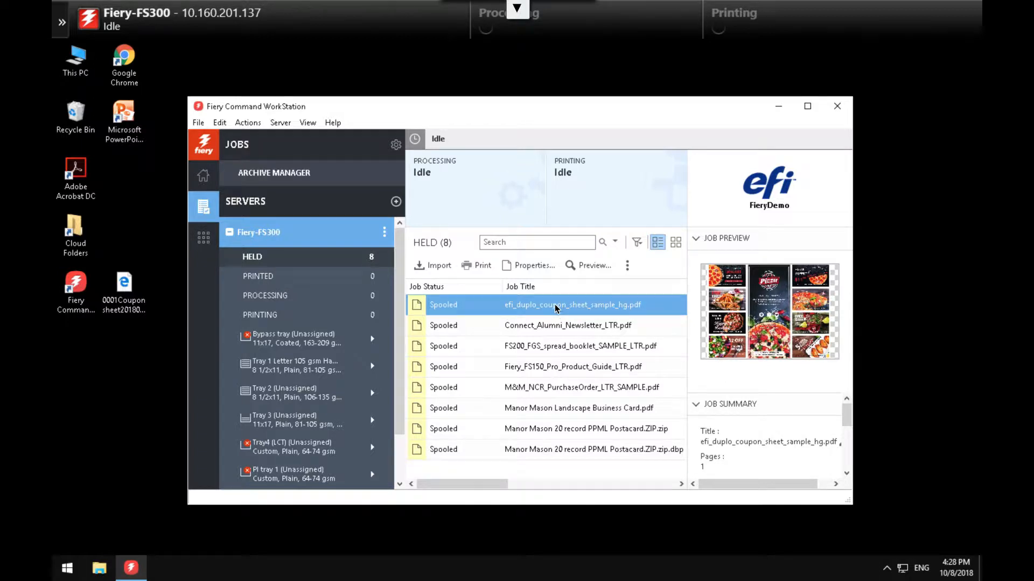
right_click(556, 308)
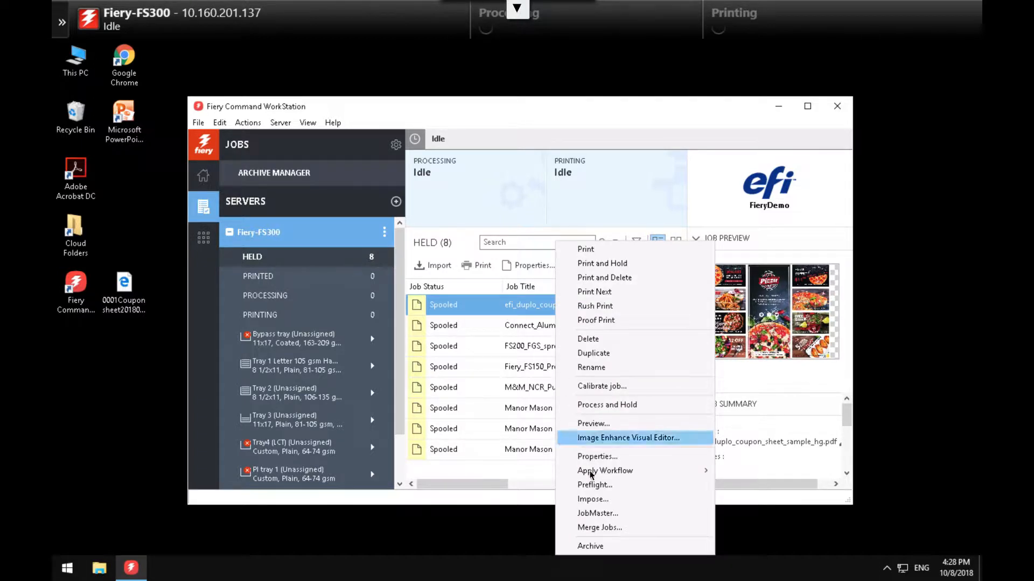
click(592, 499)
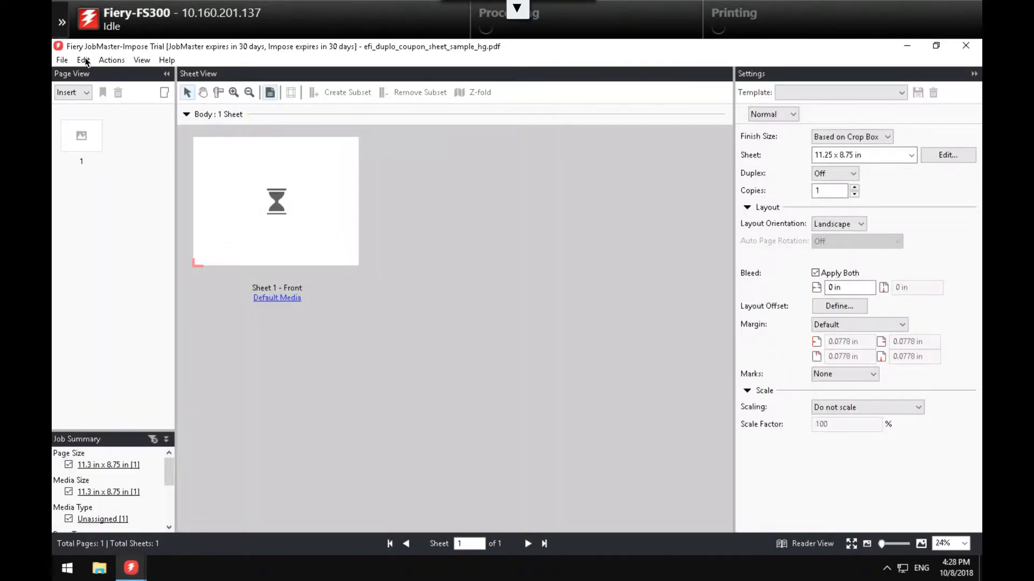
click(83, 59)
- Keep finisher layout import allowed in the Impose preferences and save them
click(110, 306)
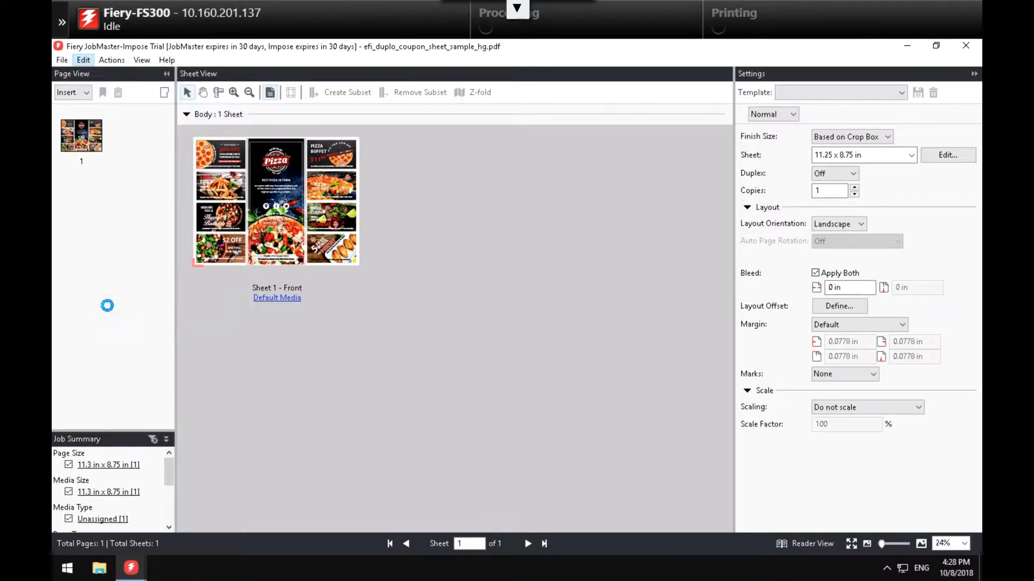
click(327, 193)
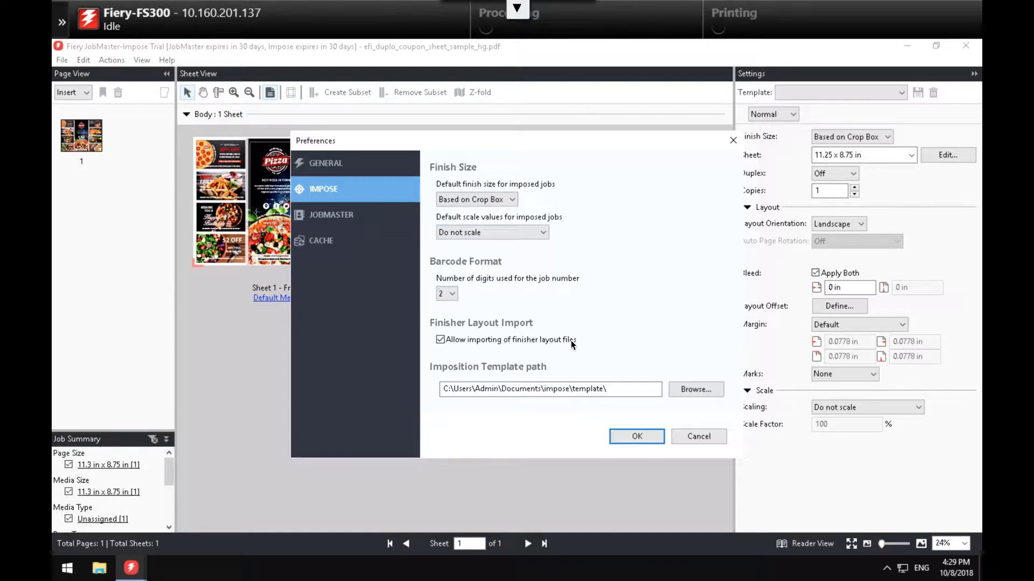
click(629, 437)
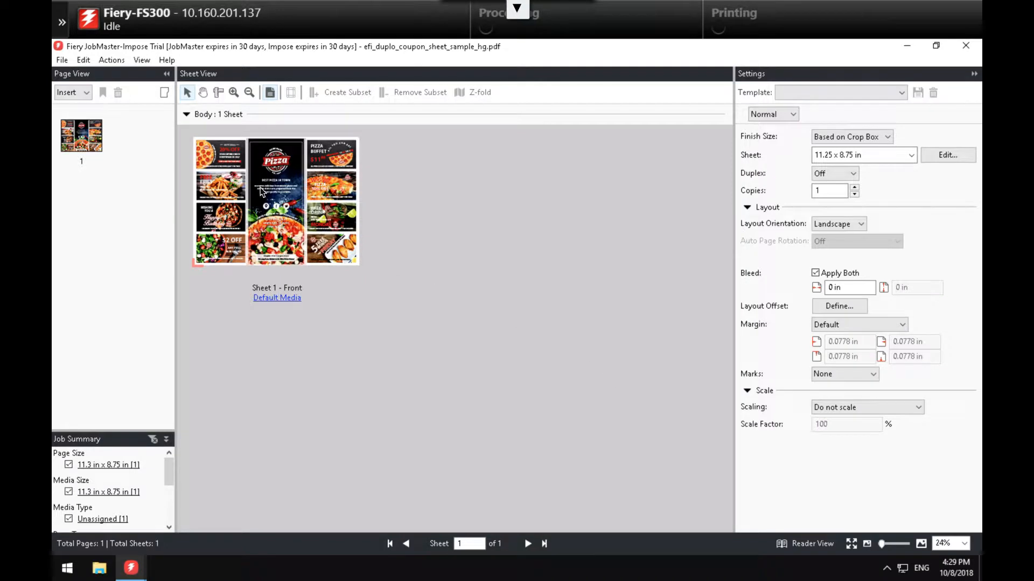
- Import the 0001Coupon sheet20180402.xml finisher layout
click(112, 60)
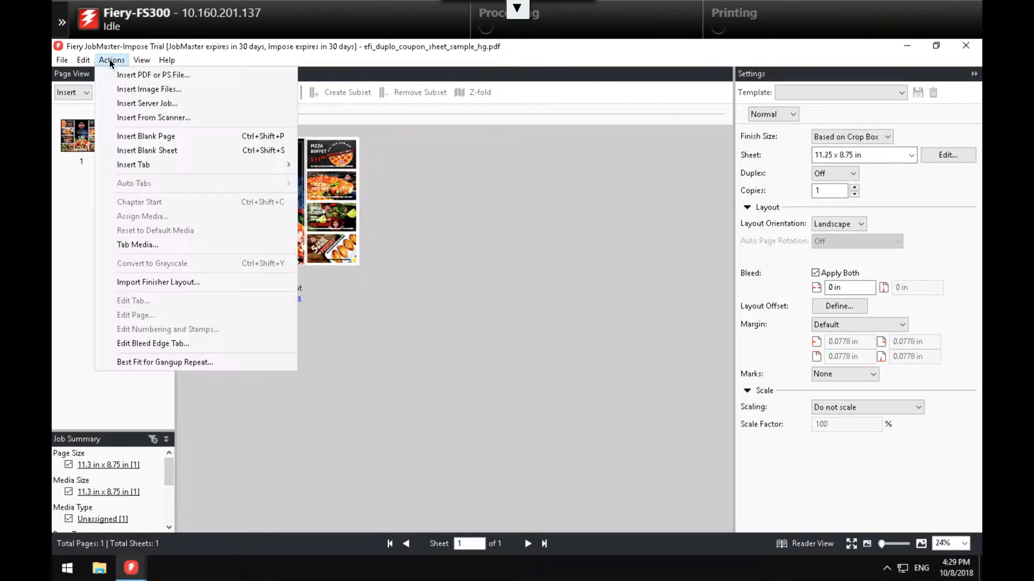
click(151, 283)
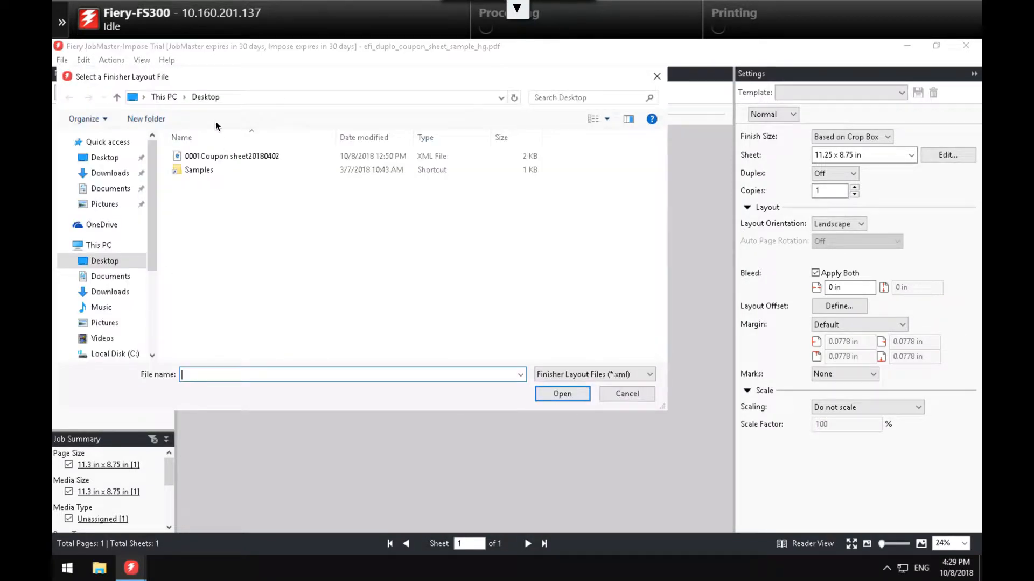
click(221, 157)
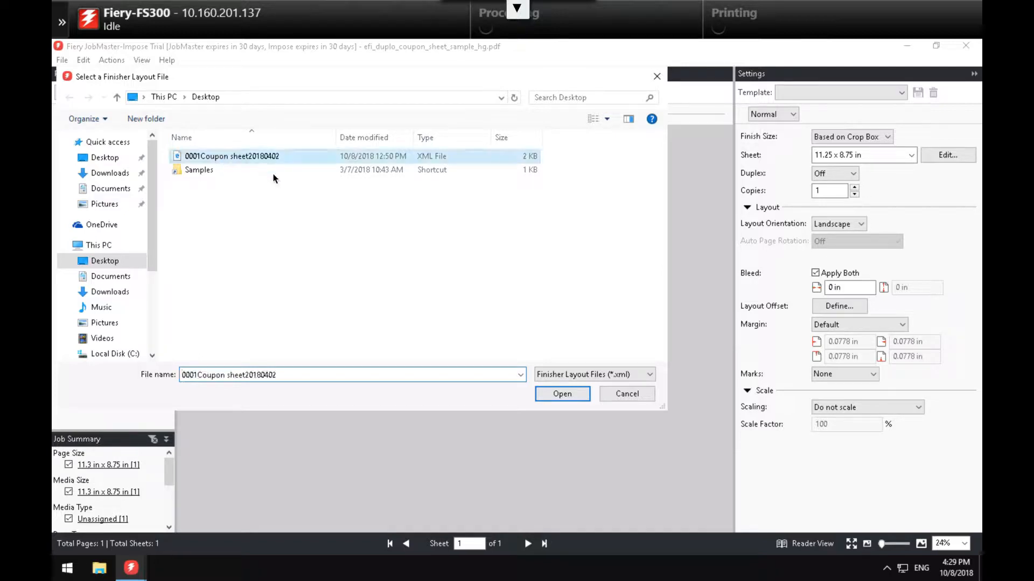
click(559, 396)
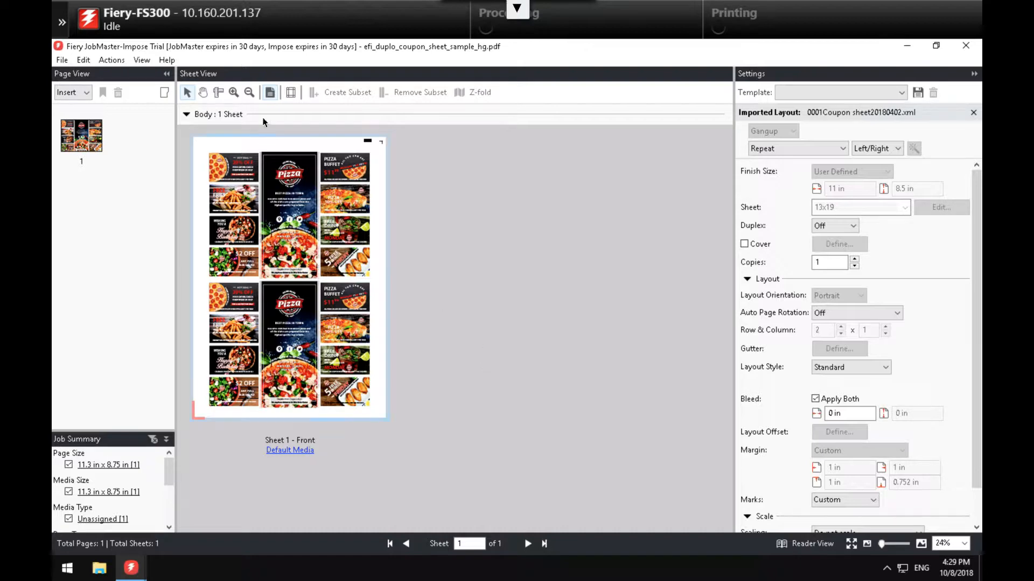
- Zoom the imposed coupon sheet to 96%, then close the job without saving
click(234, 92)
click(380, 150)
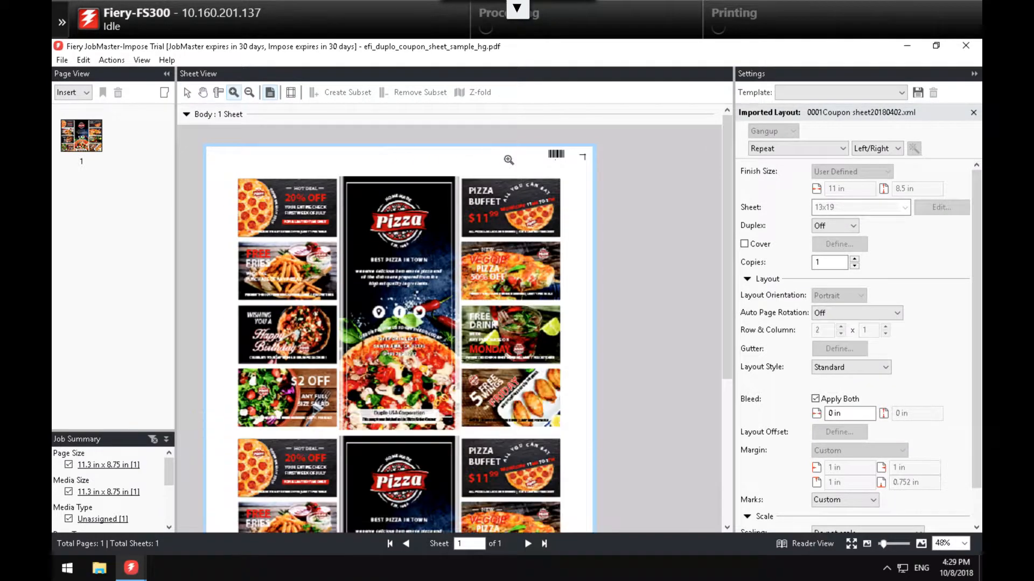
click(615, 191)
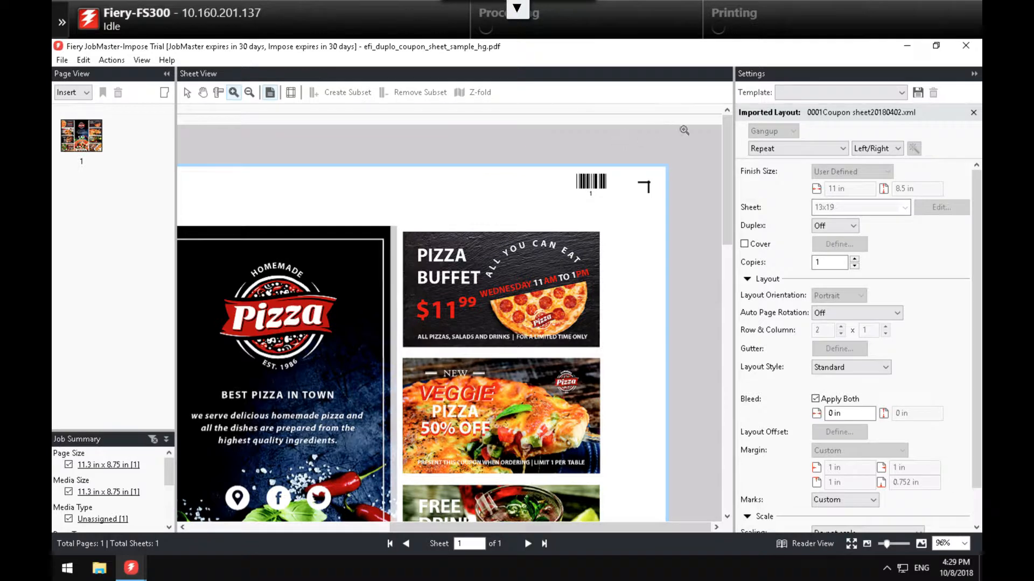
click(961, 46)
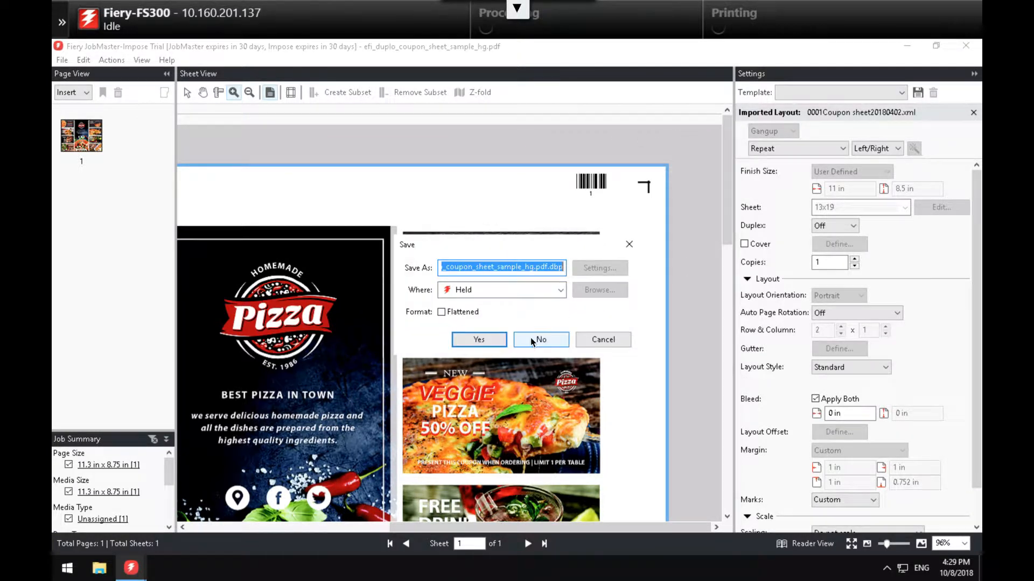
click(533, 340)
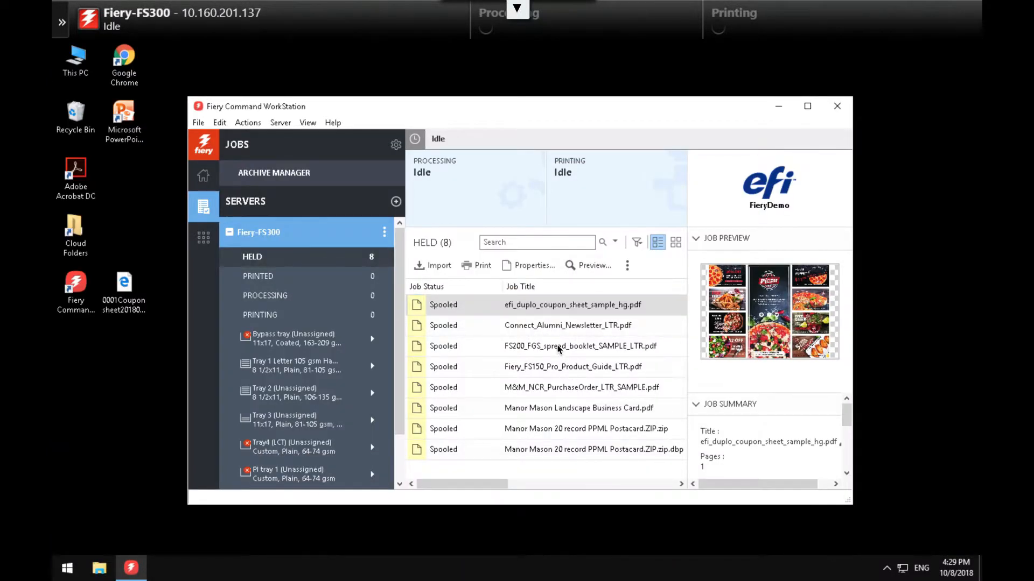
- Open the Manor Mason business card for imposition and set a Gangup Repeat layout
click(566, 407)
right_click(565, 408)
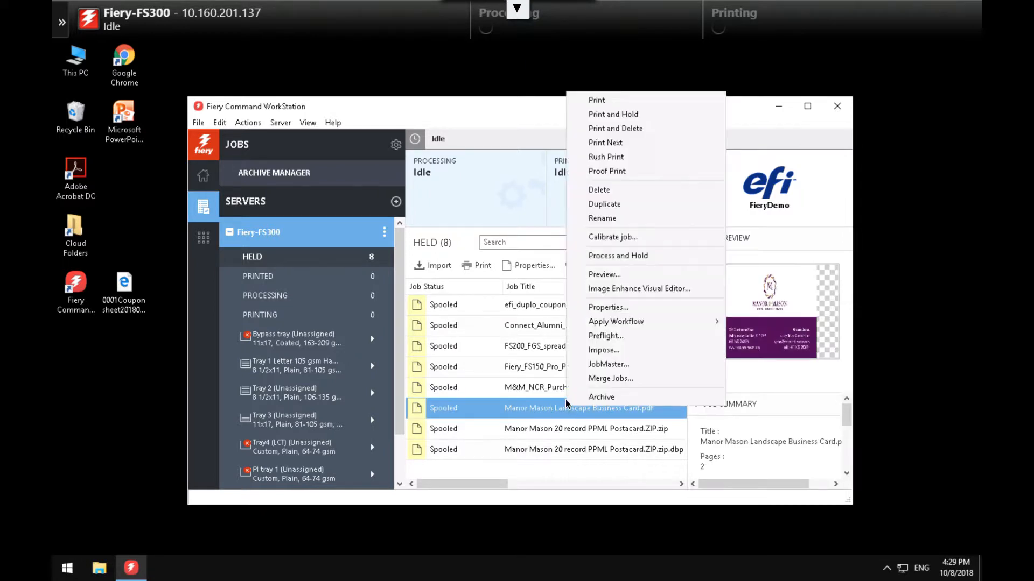
click(612, 350)
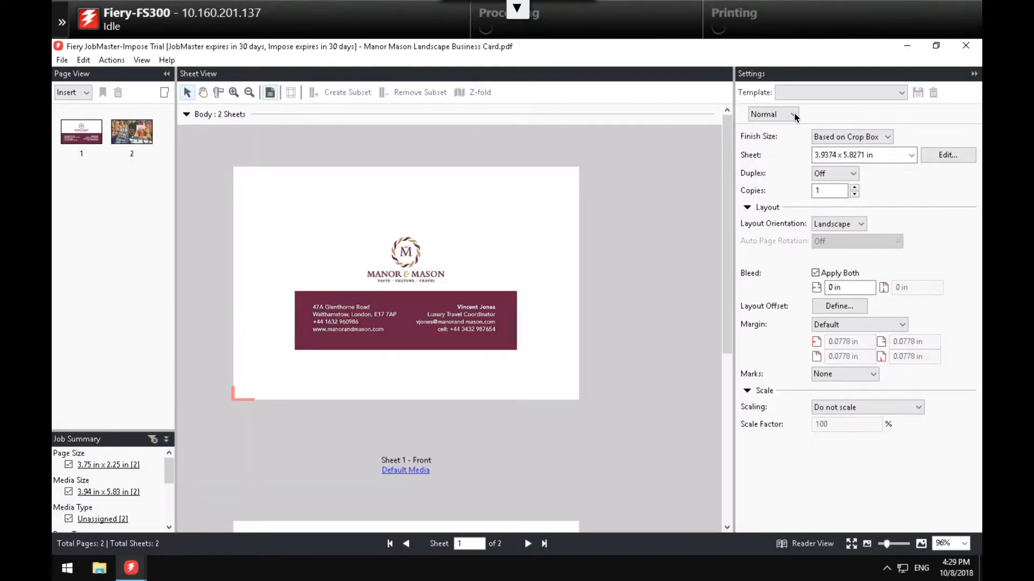
click(793, 114)
click(779, 156)
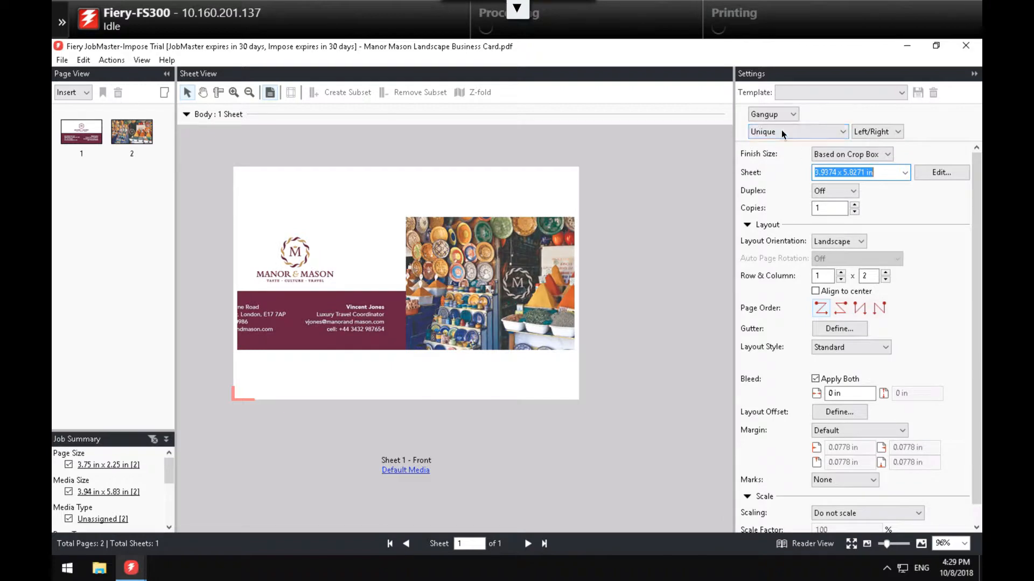
click(781, 132)
click(779, 155)
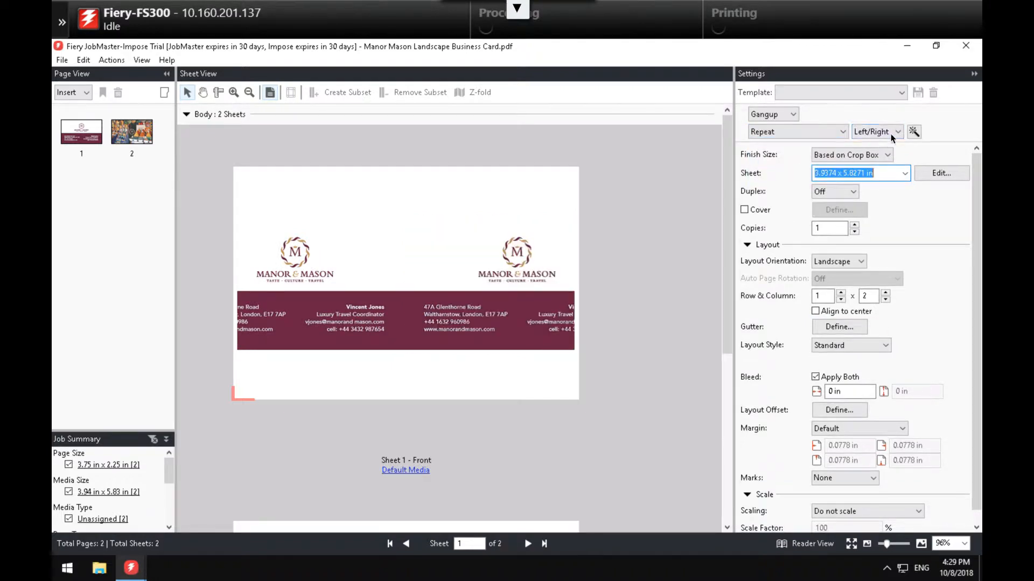
- Best-fit 250 cards on 12x18 sheets with 0.125 in gutters both ways
click(915, 132)
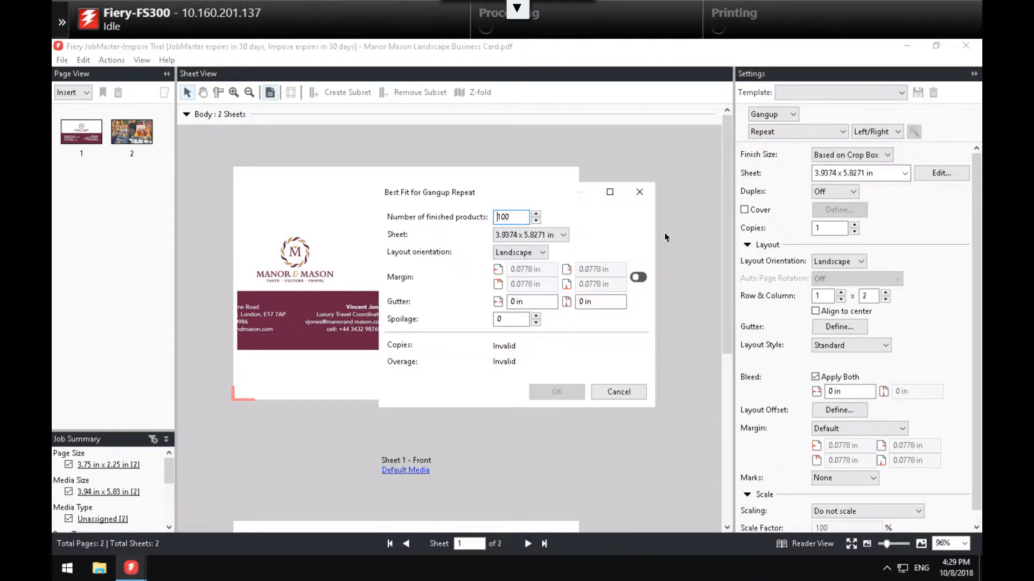
double_click(519, 216)
text(250)
key(Tab)
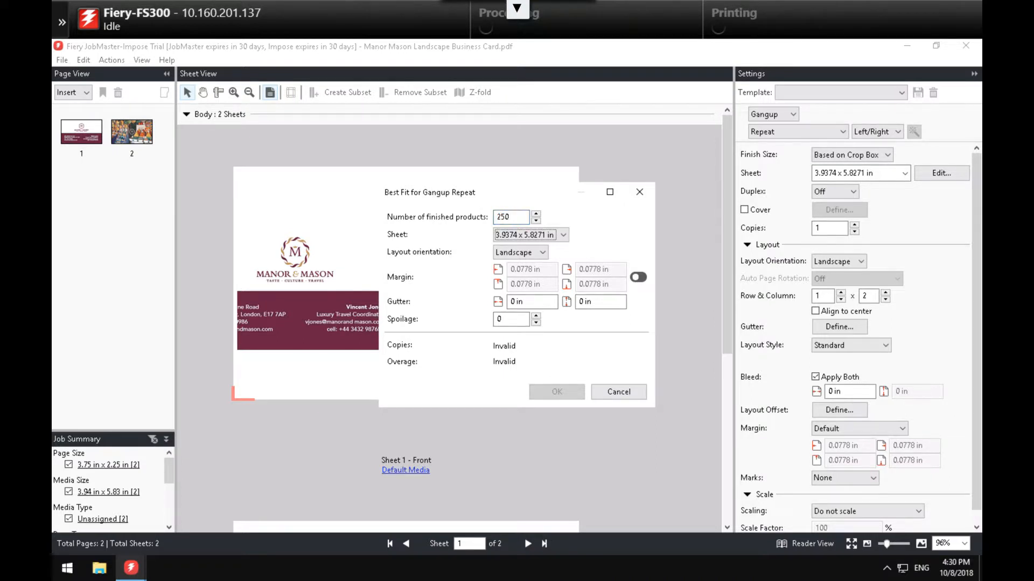
click(563, 235)
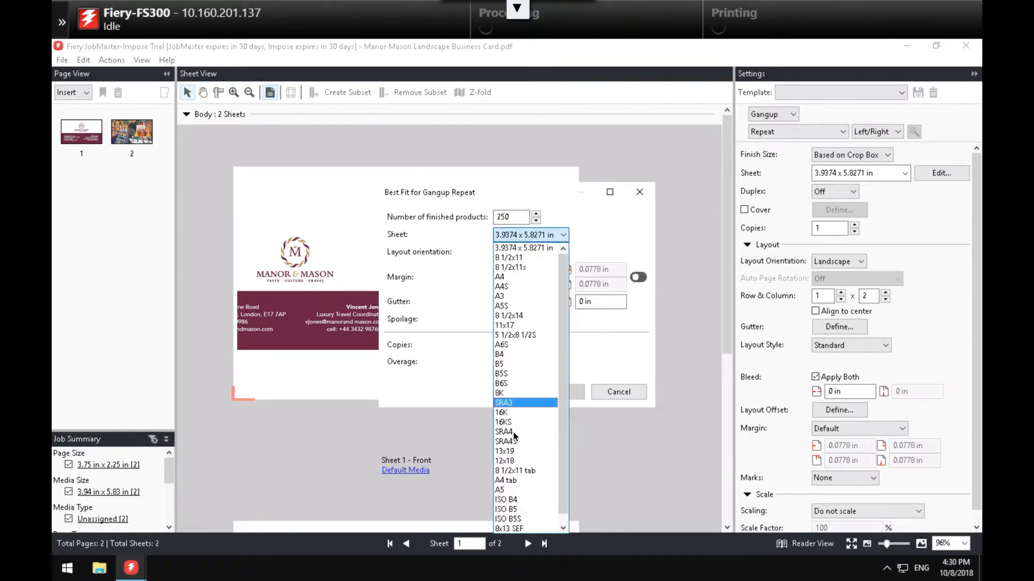
click(514, 461)
drag(533, 301, 489, 303)
text(.125)
key(Tab)
text(.125)
key(Tab)
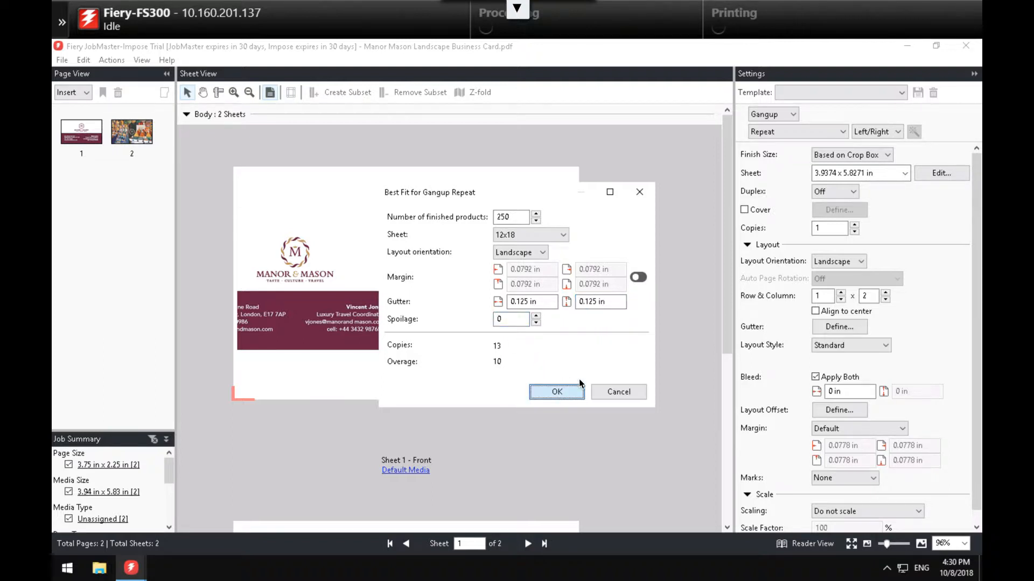
key(Return)
- Zoom out to view the whole 5 x 4 gang-up sheets
click(249, 92)
click(274, 200)
click(274, 201)
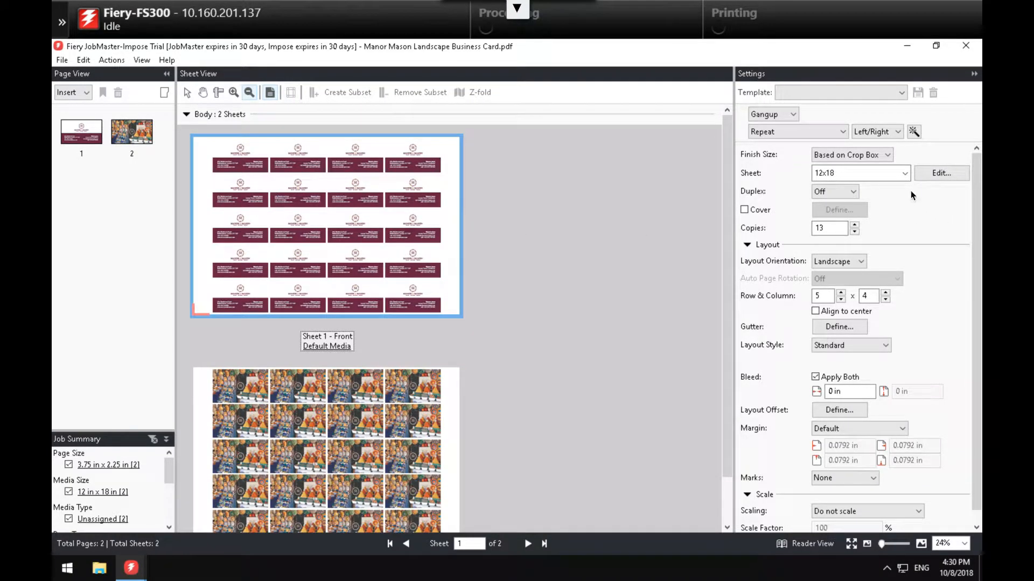
- Turn on duplex and trim marks for the card sheets, then close the job
click(853, 192)
click(829, 213)
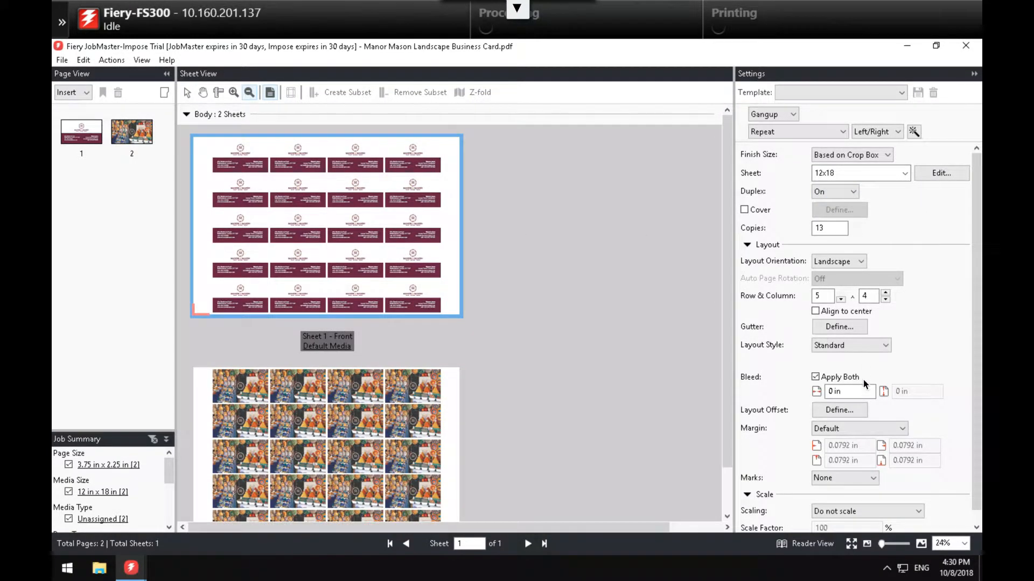
click(839, 478)
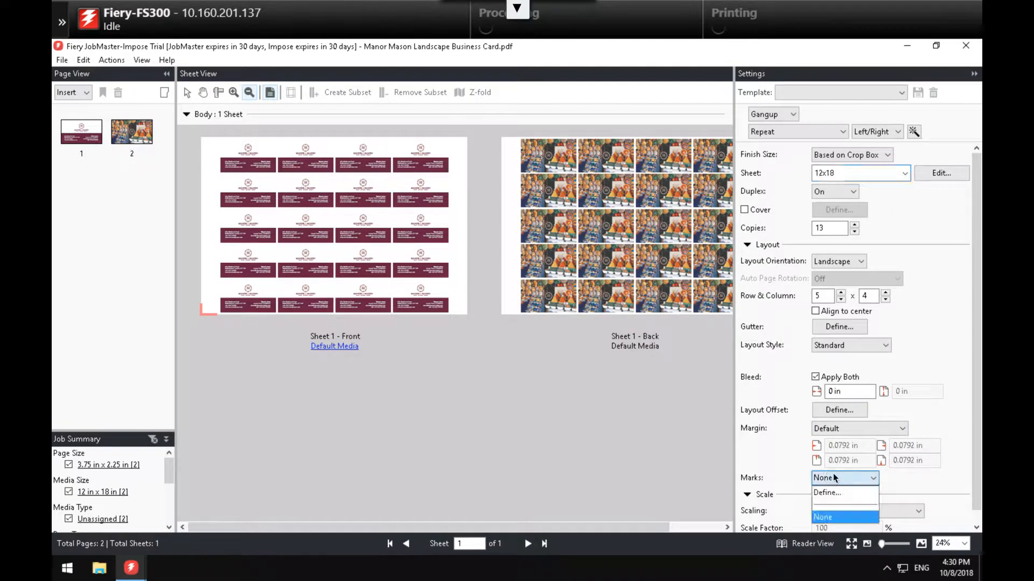
click(835, 493)
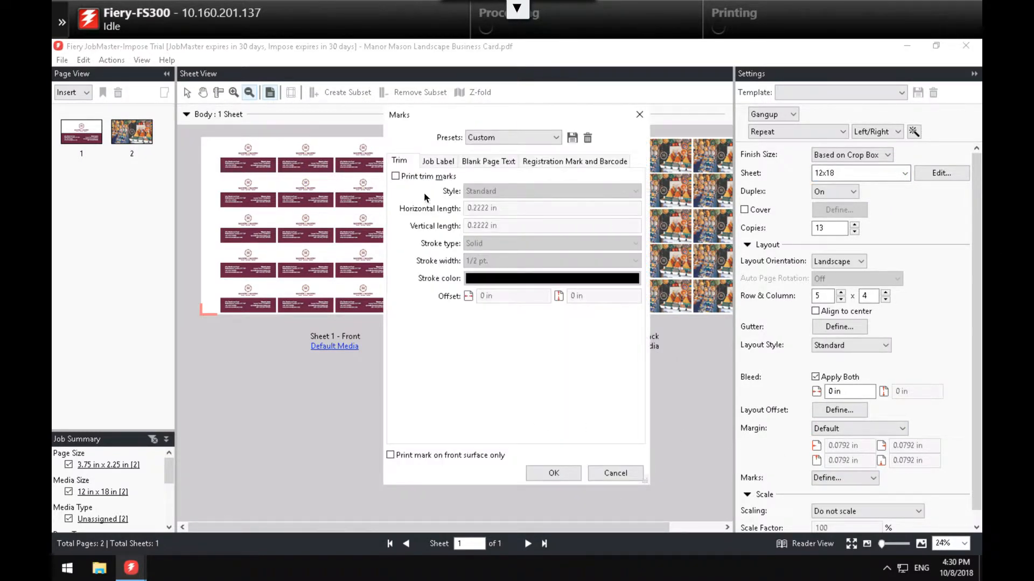
click(395, 176)
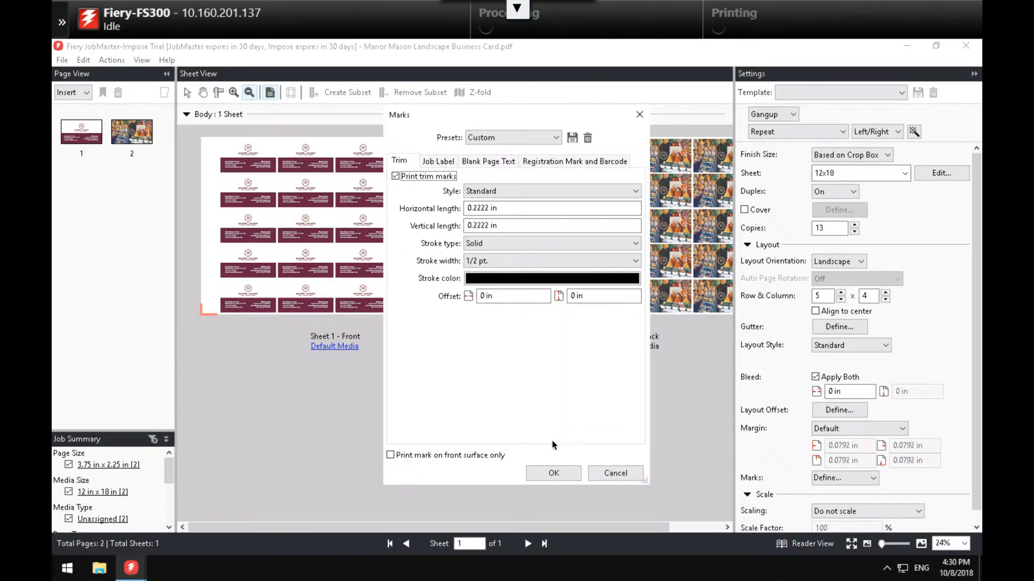
click(555, 472)
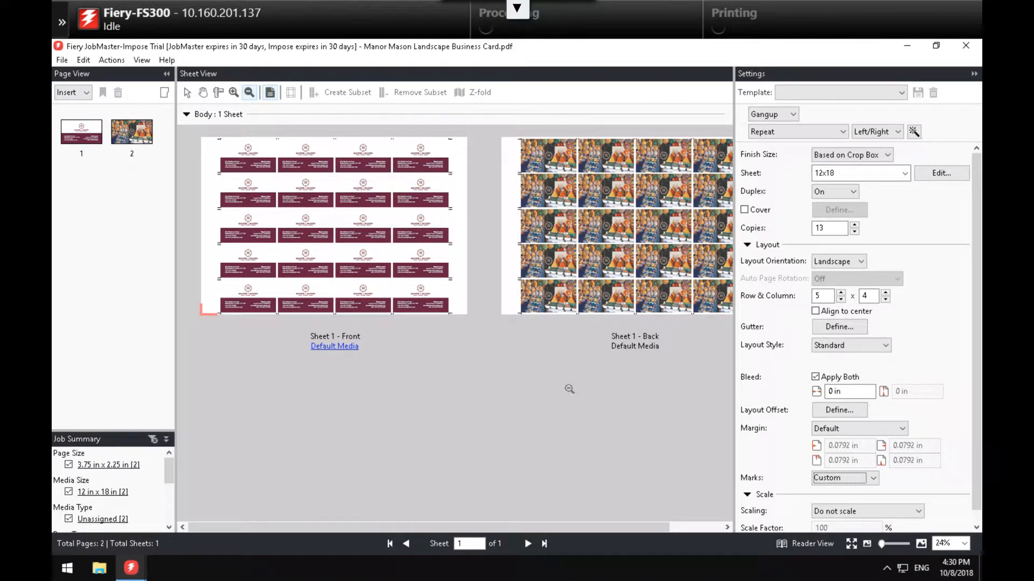
click(966, 48)
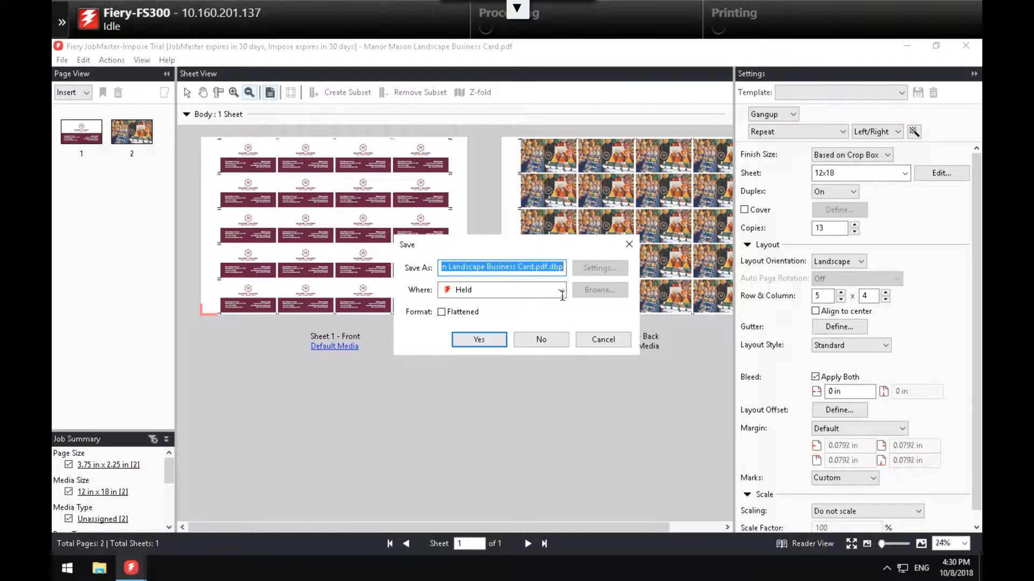
- Discard the business card changes and open the Manor Mason 20 record PPML Postcard for imposition
click(540, 339)
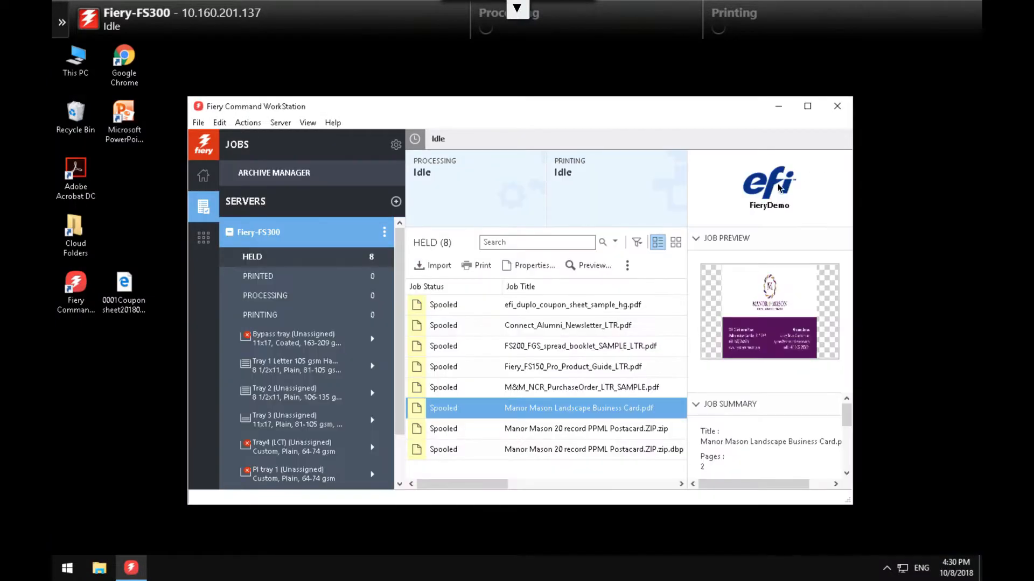
click(576, 429)
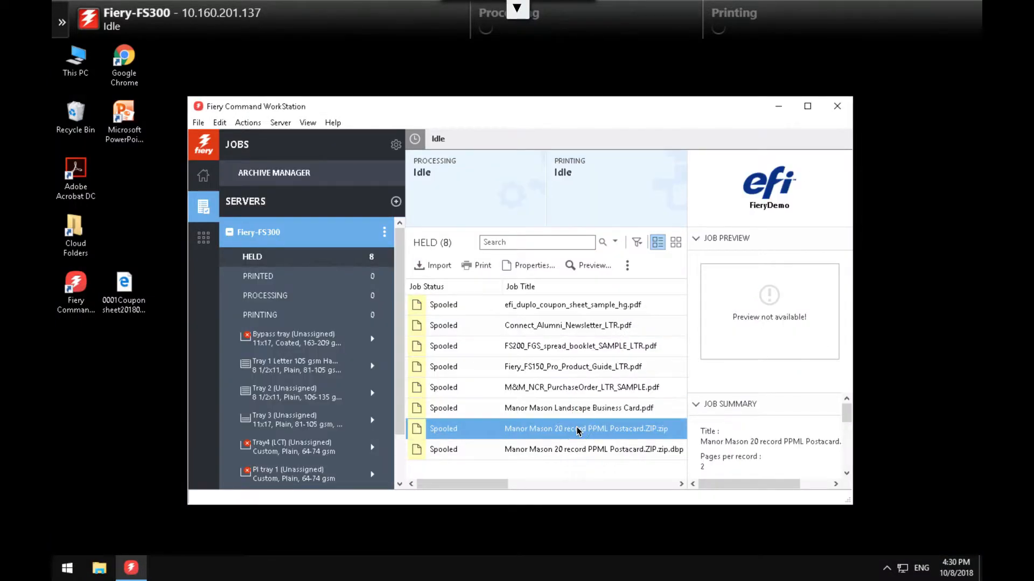
right_click(576, 429)
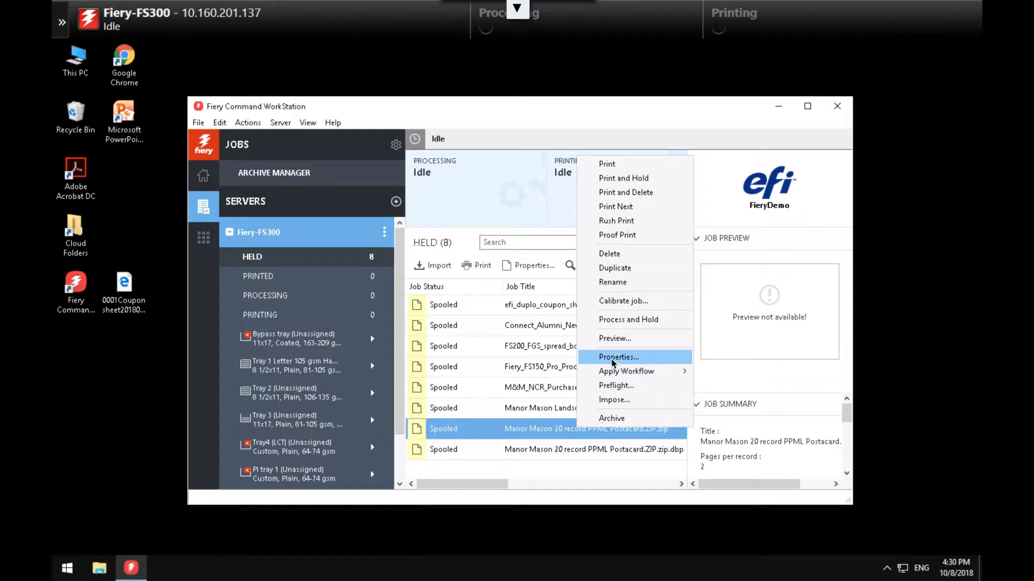
click(607, 402)
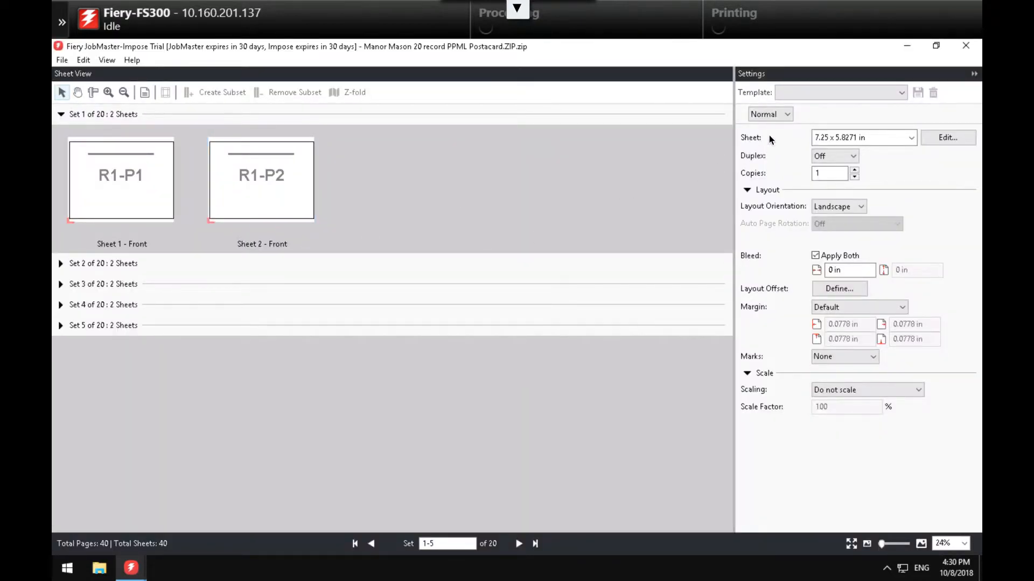
click(784, 114)
- Set Gangup Multi-Record Collate on duplex 8 1/2x11 sheets with a 2 x 1 layout
click(784, 133)
click(784, 132)
click(786, 175)
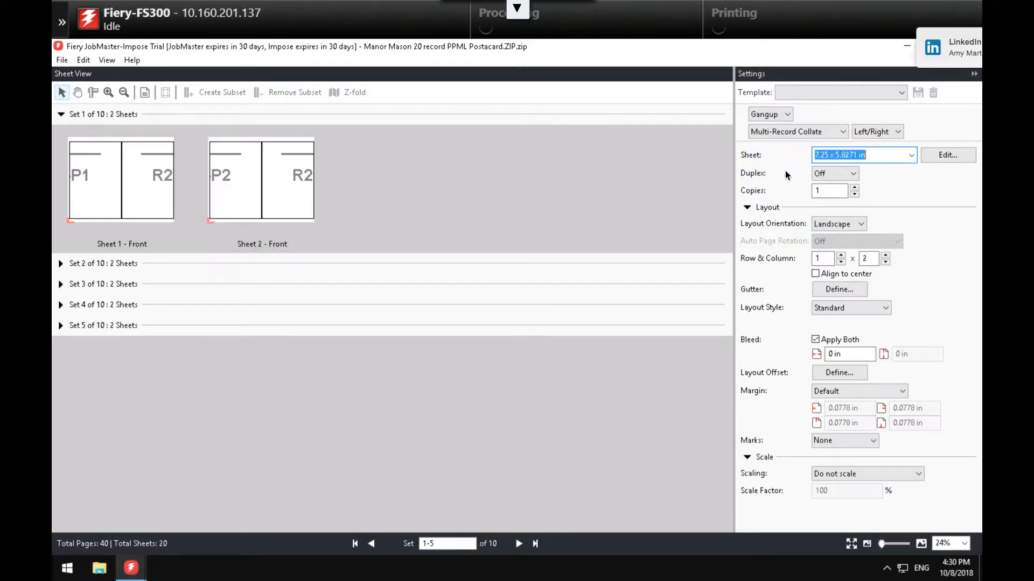
click(910, 155)
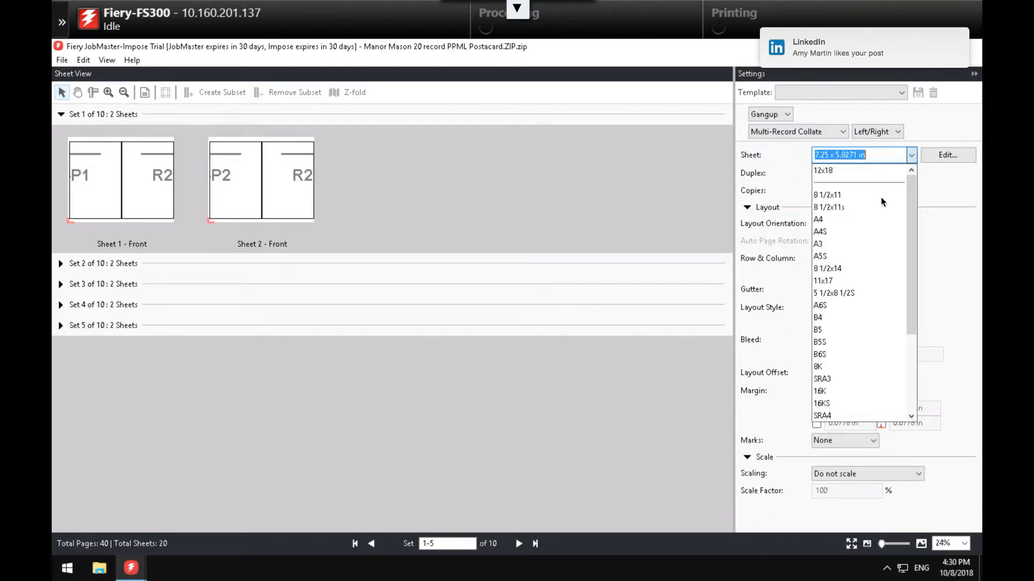
click(856, 197)
click(854, 173)
click(843, 194)
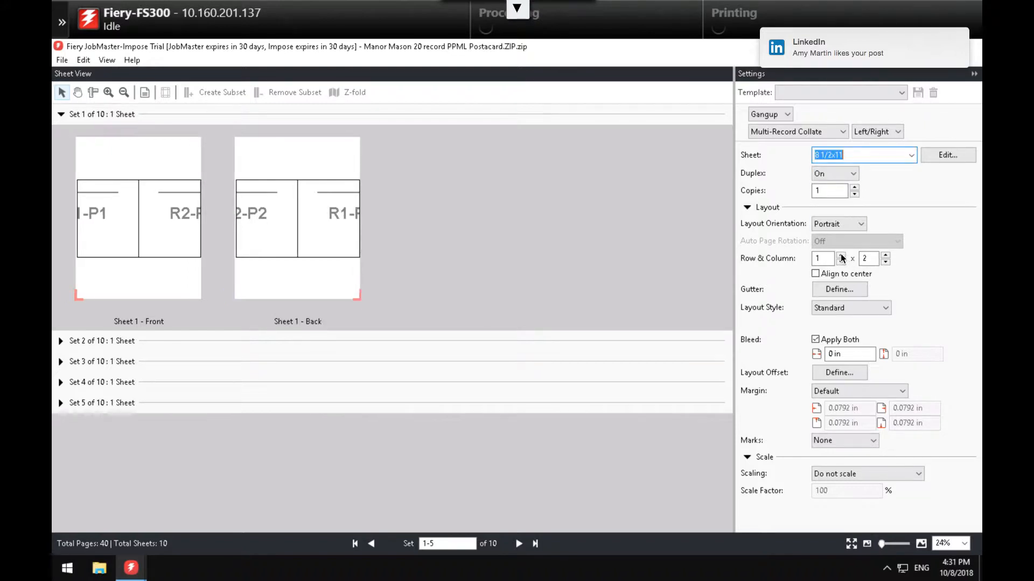
click(841, 256)
click(885, 262)
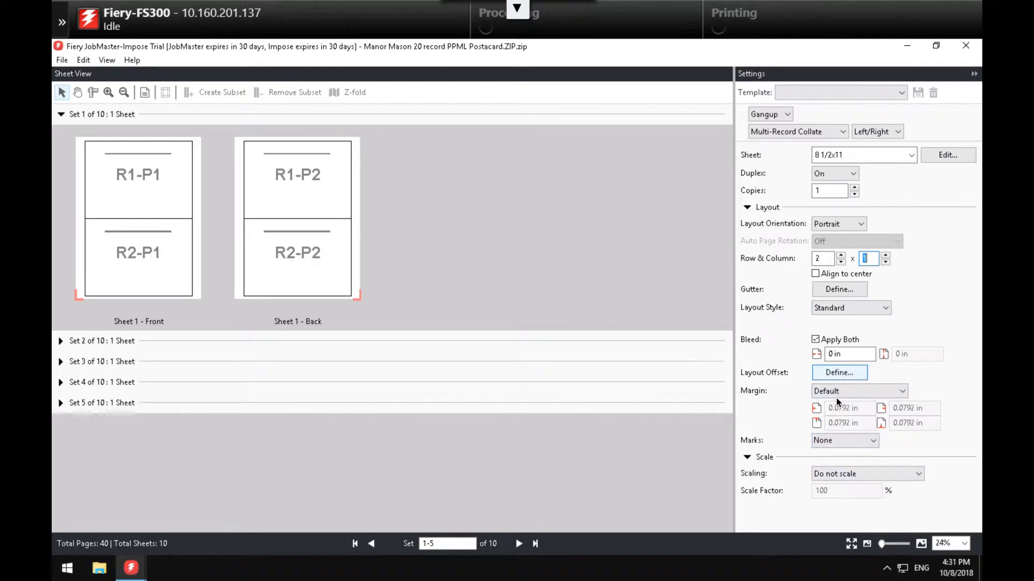
- Add trim marks to the postcard sheets via Marks > Define
click(829, 441)
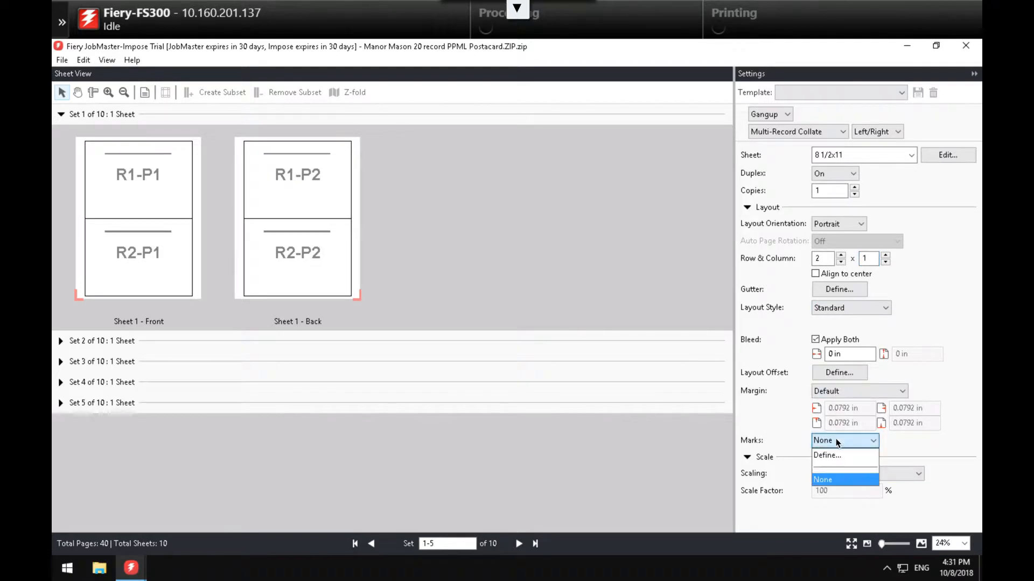
click(824, 456)
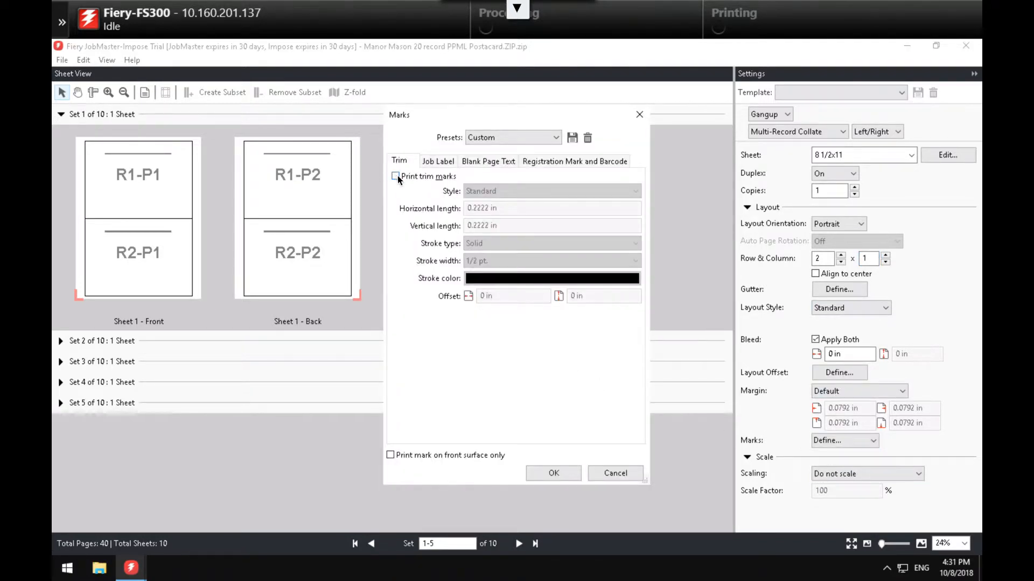
click(396, 177)
click(553, 473)
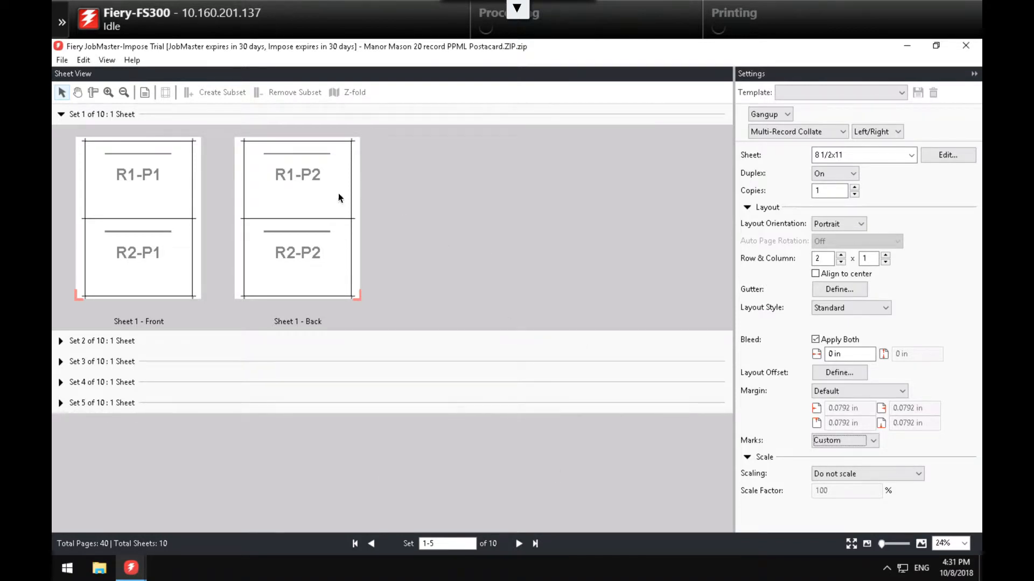
- Preview the actual postcard content, switch back to placeholders, and close the job
click(145, 92)
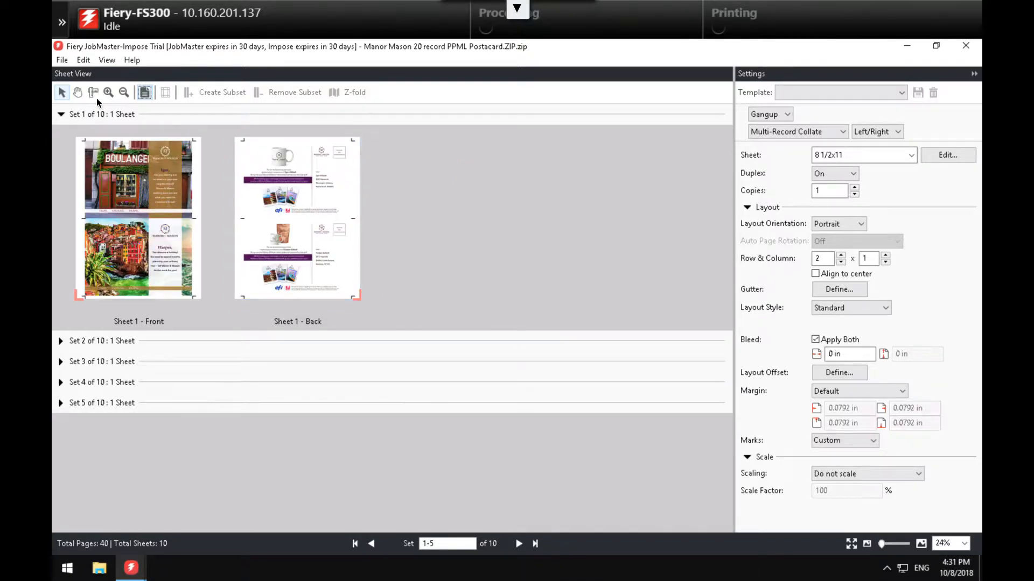
click(144, 92)
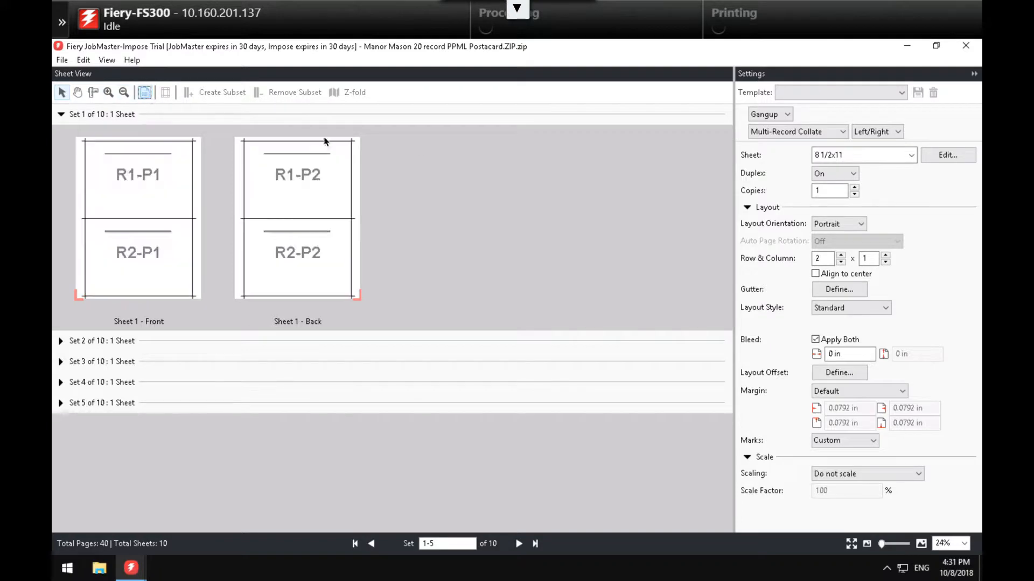
click(965, 45)
- Discard the postcard changes and open M&M_NCR_PurchaseOrder_LTR_SAMPLE.pdf in JobMaster, selecting page 1
click(554, 338)
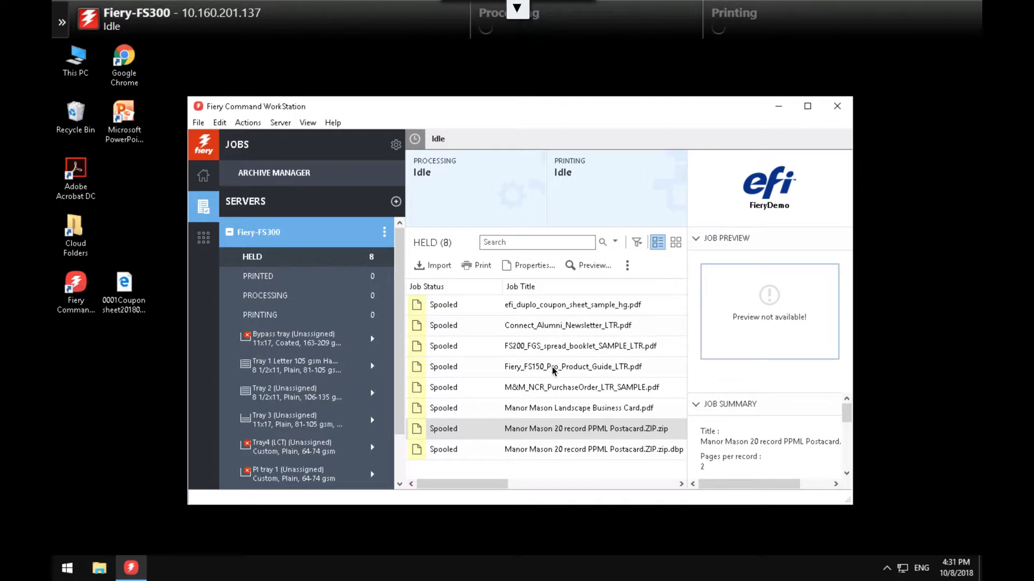
click(546, 387)
right_click(547, 387)
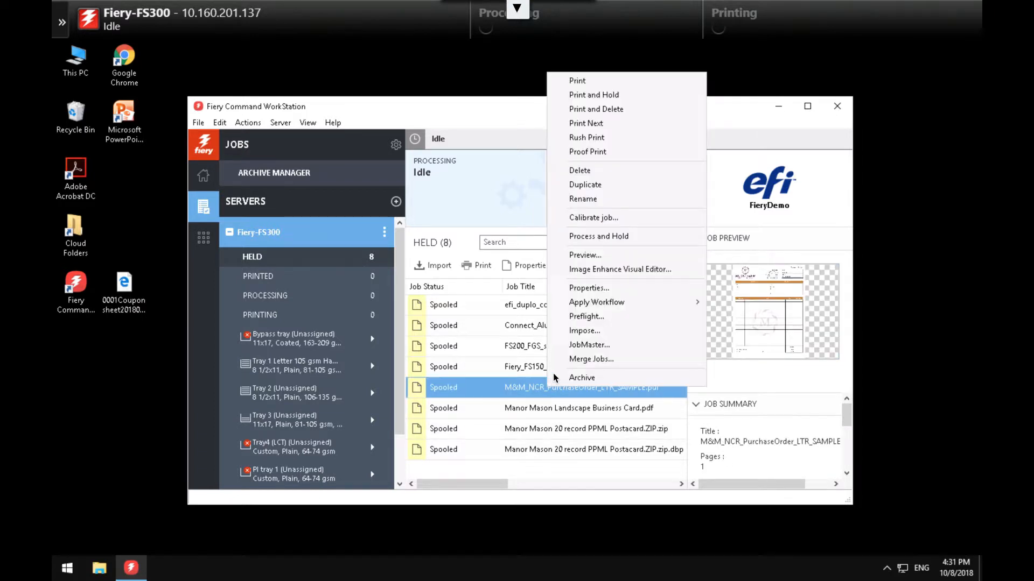
click(583, 345)
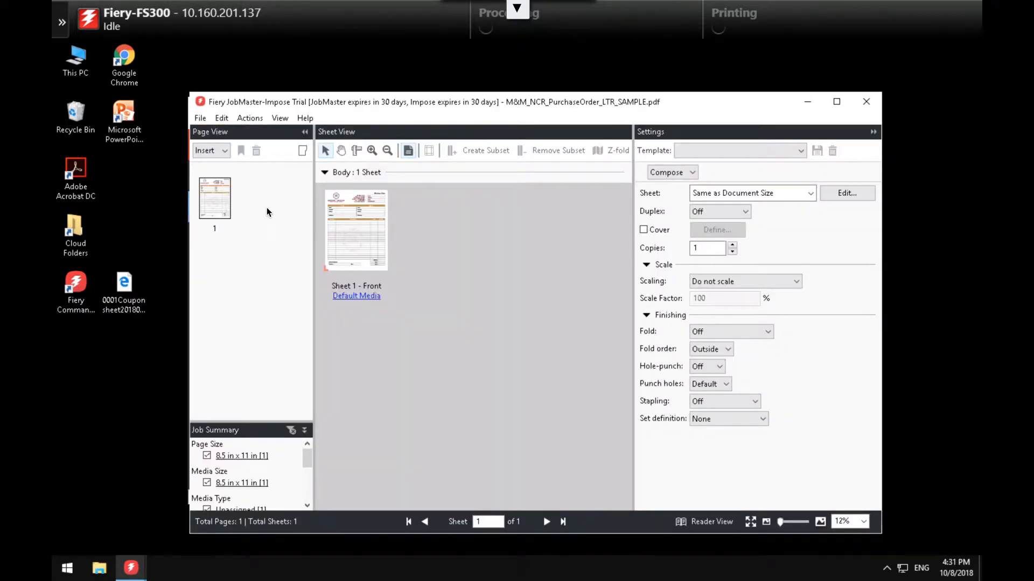
click(226, 208)
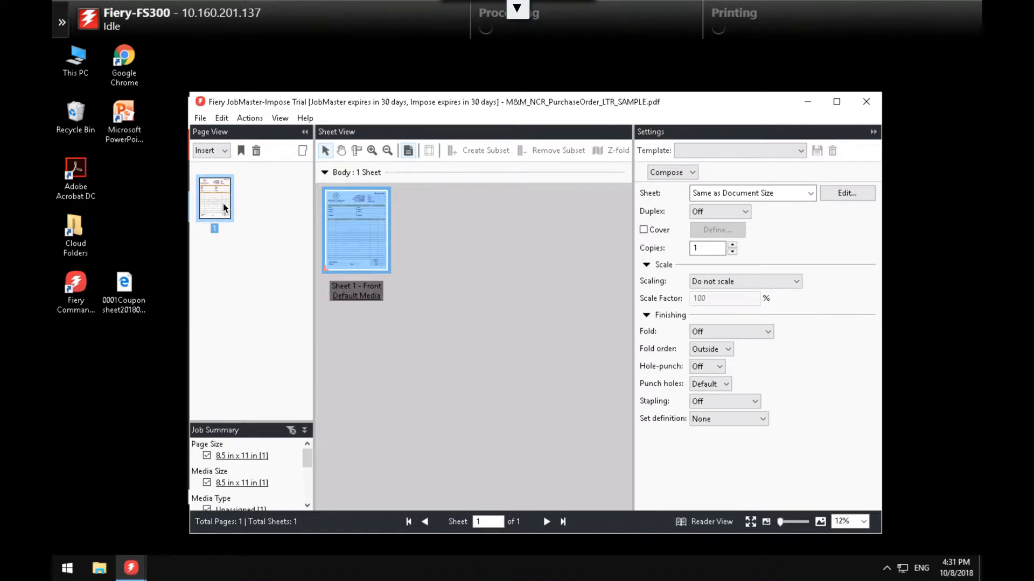
- Duplicate page 1 of the purchase order into a second page
right_click(223, 207)
click(266, 205)
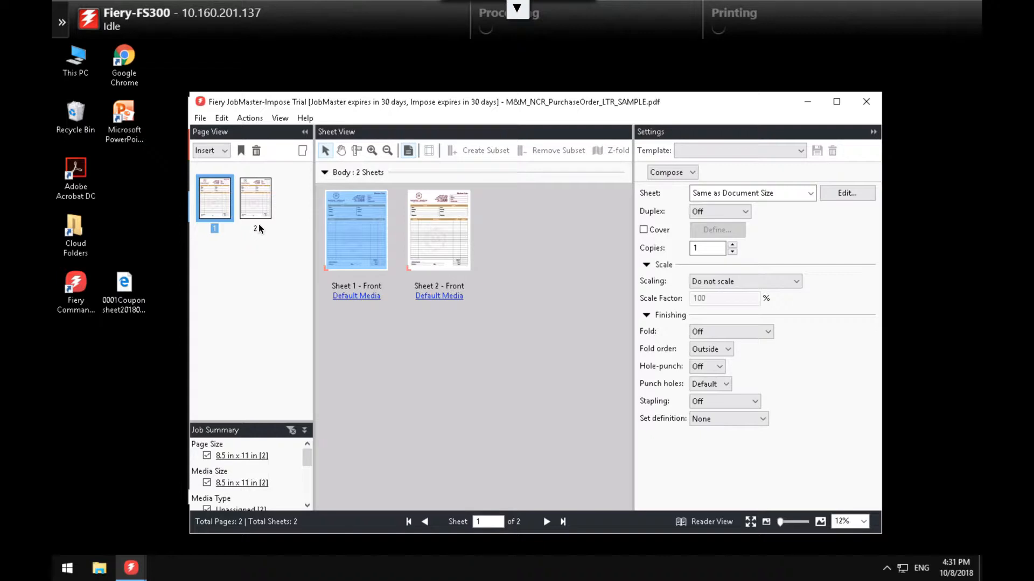
click(257, 207)
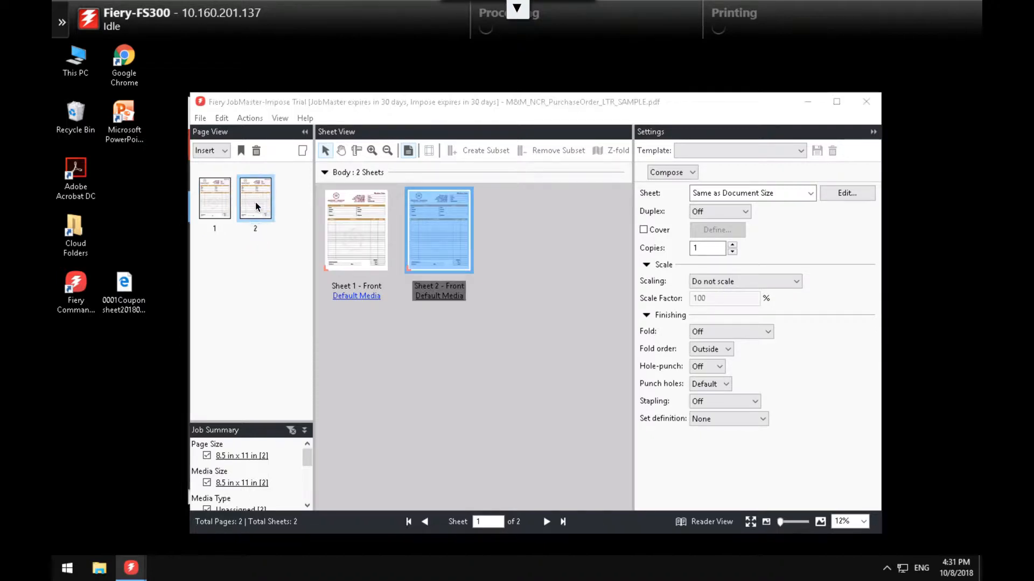
- Assign page 2 yellow NCR Letter 2-Part 82 gsm media, then select both pages
right_click(257, 207)
click(294, 268)
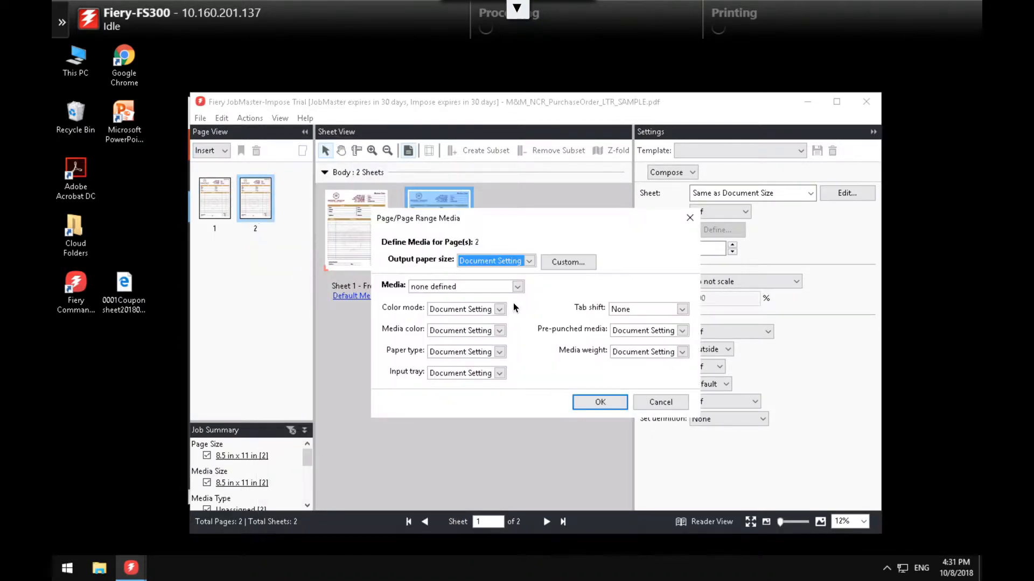
click(518, 287)
drag(612, 375, 596, 547)
click(476, 520)
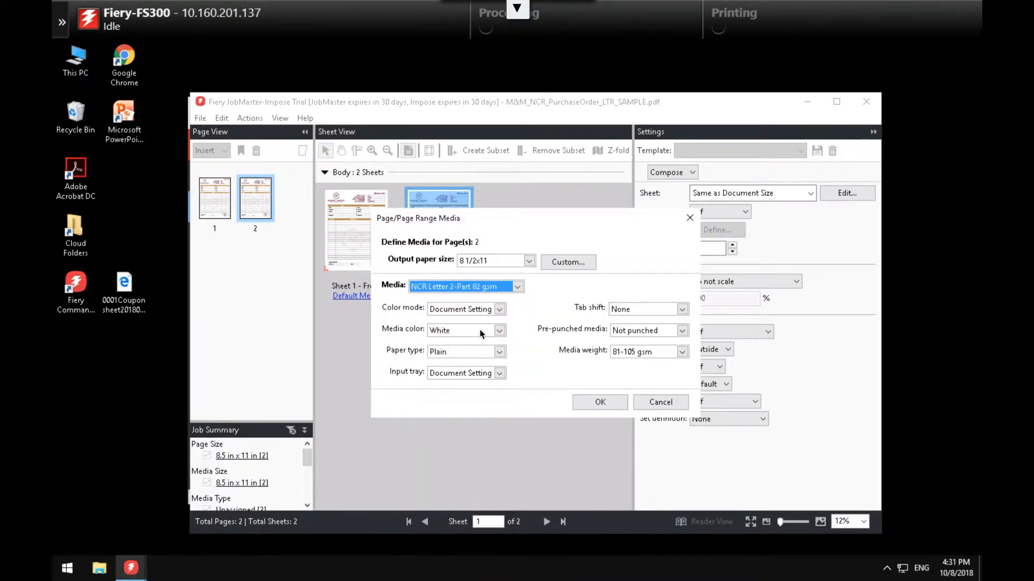
click(500, 330)
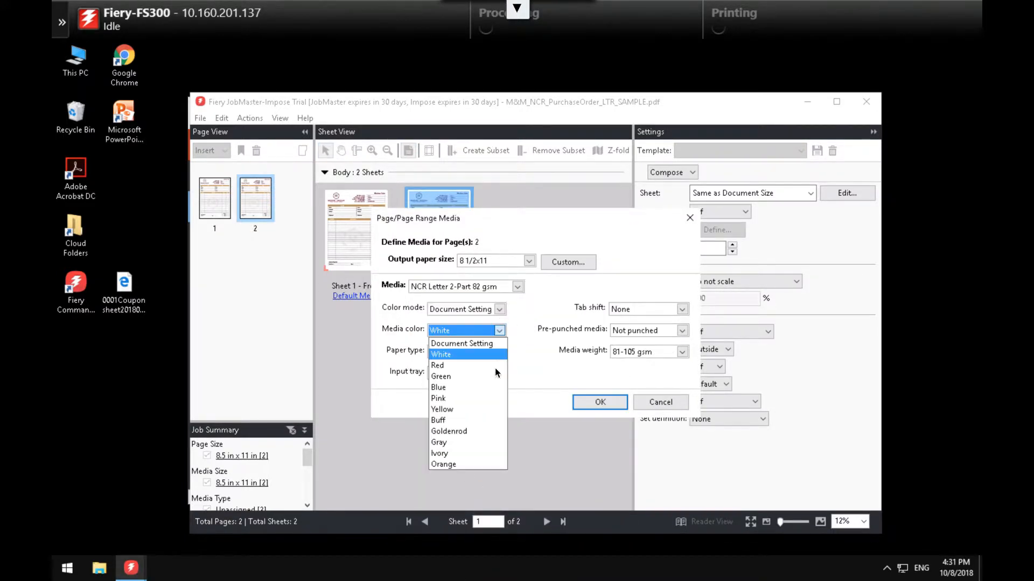
click(475, 408)
click(588, 405)
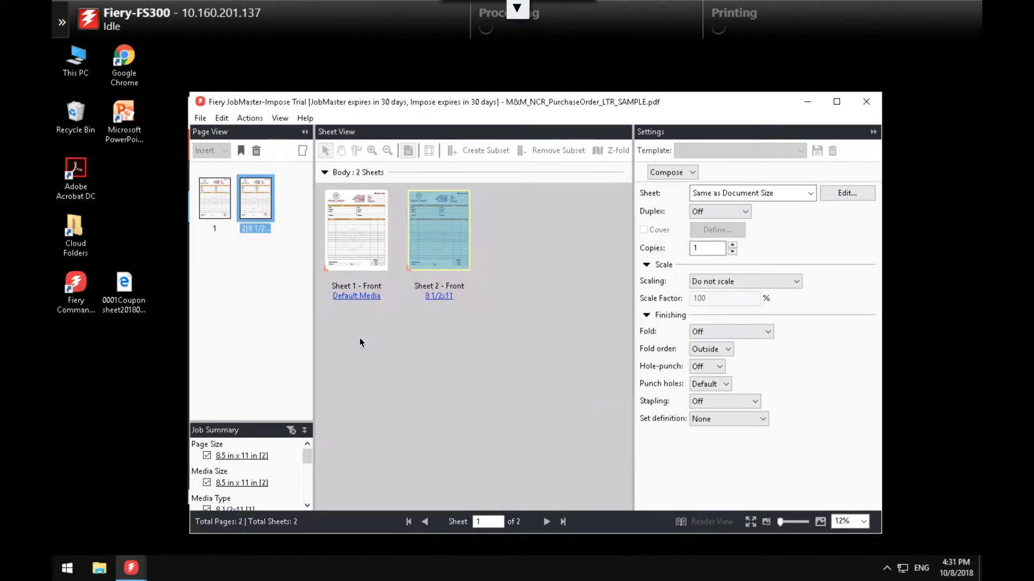
click(215, 198)
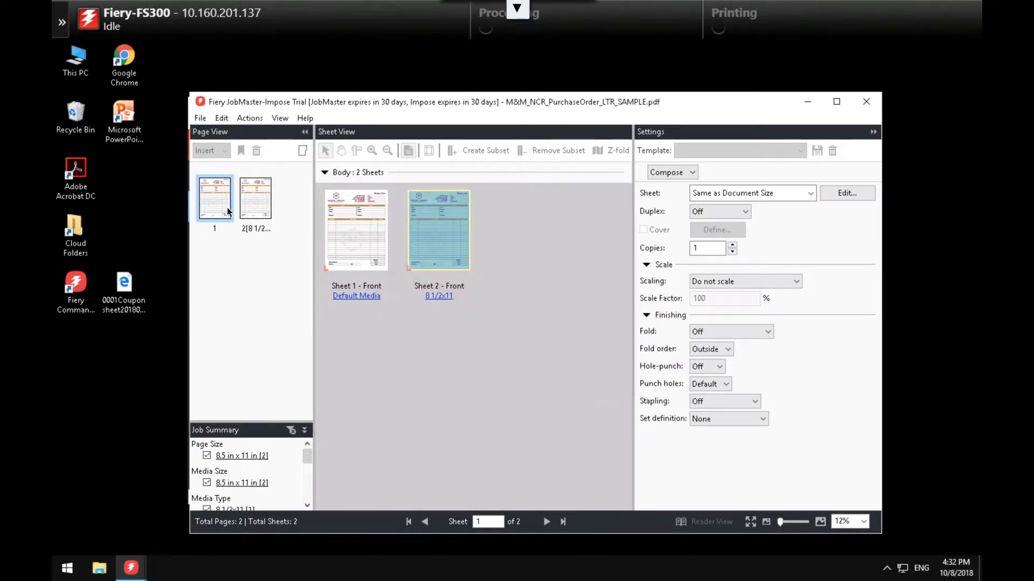
ctrl+click(256, 208)
- Duplicate the two-page job 1000 times with Edit > Duplicate Job
right_click(256, 206)
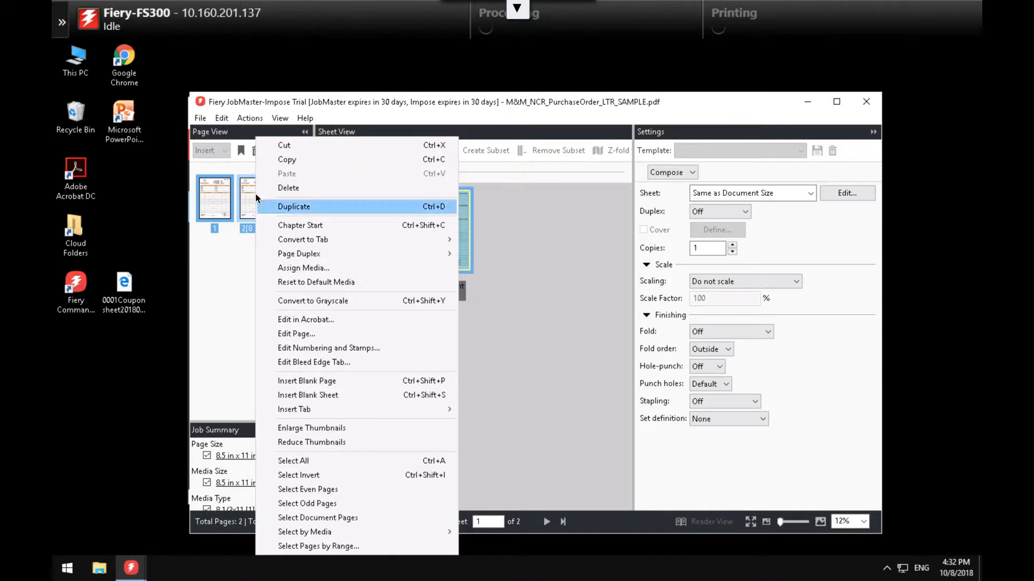
click(225, 120)
click(225, 120)
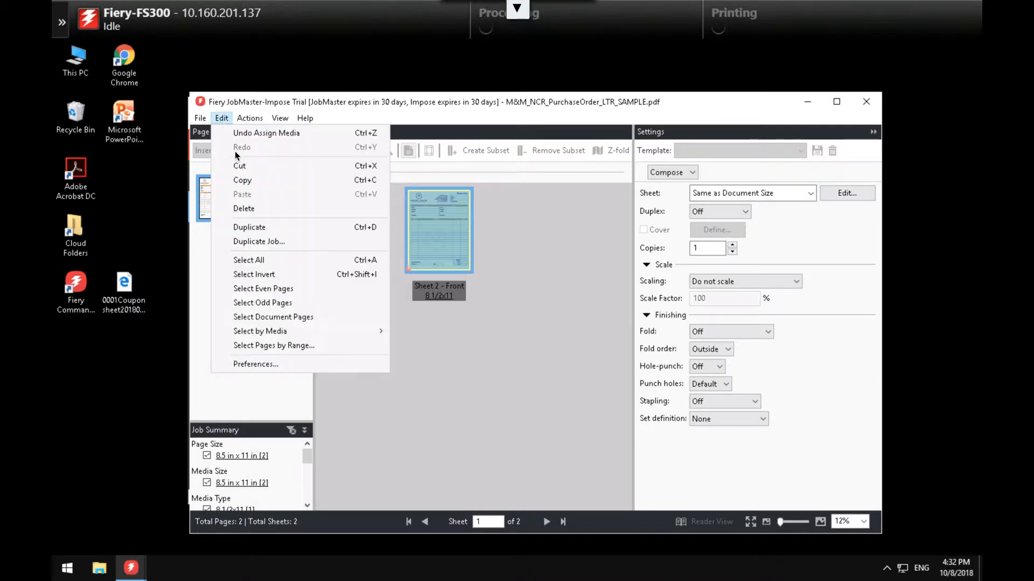
click(256, 242)
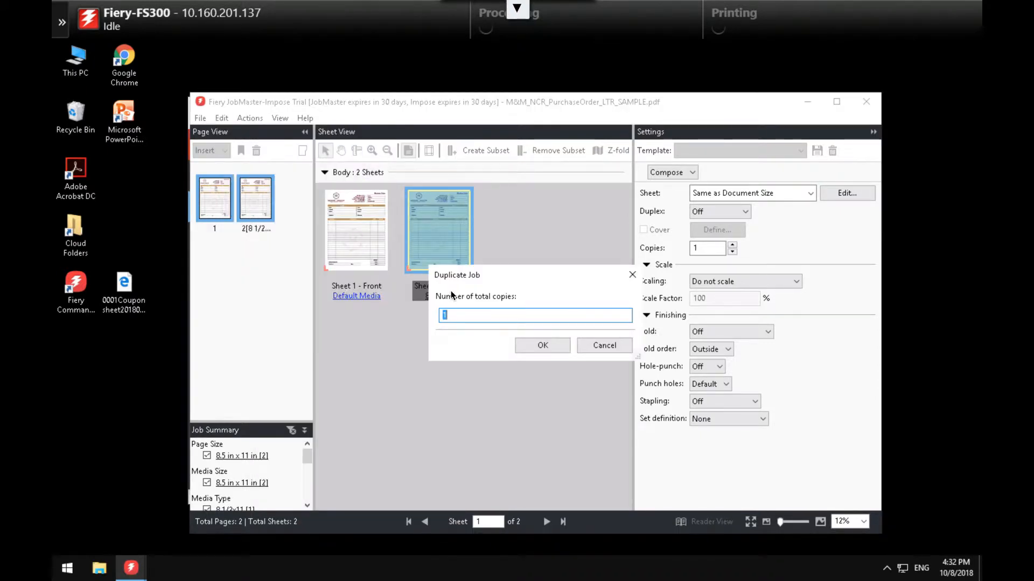
text(000)
click(540, 346)
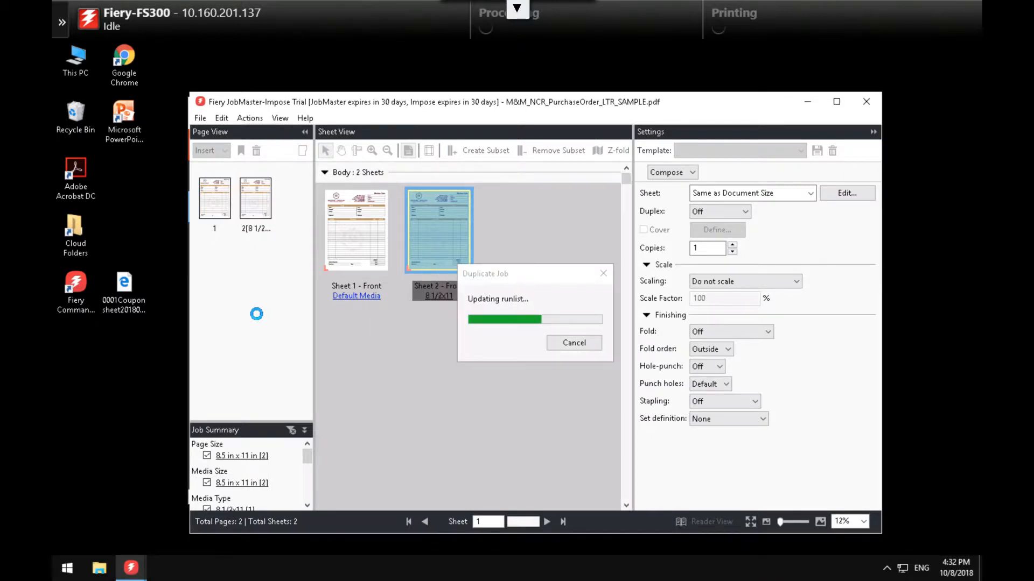
- Select the odd pages and stamp them with the Company Copy preset
right_click(212, 208)
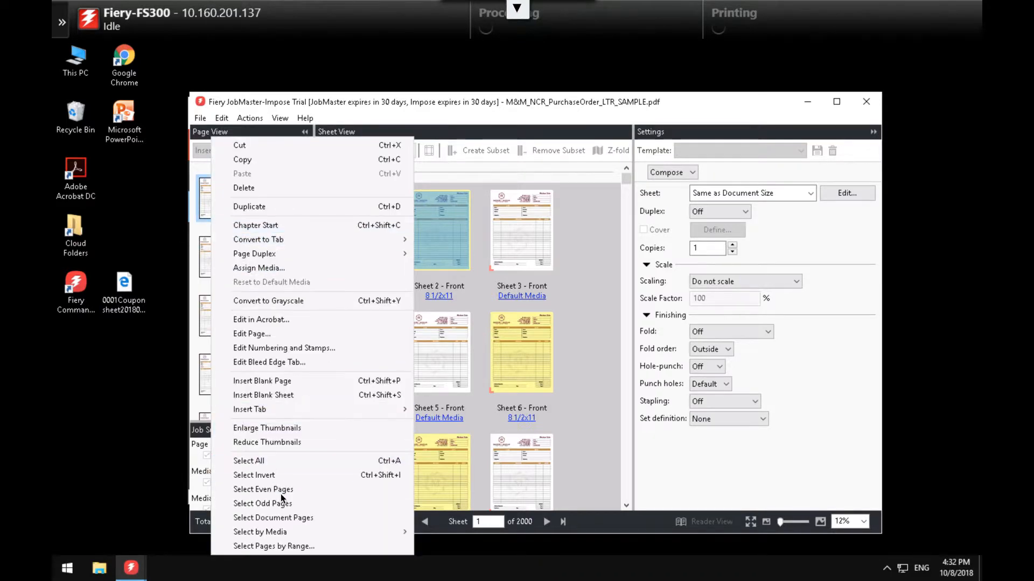
click(281, 503)
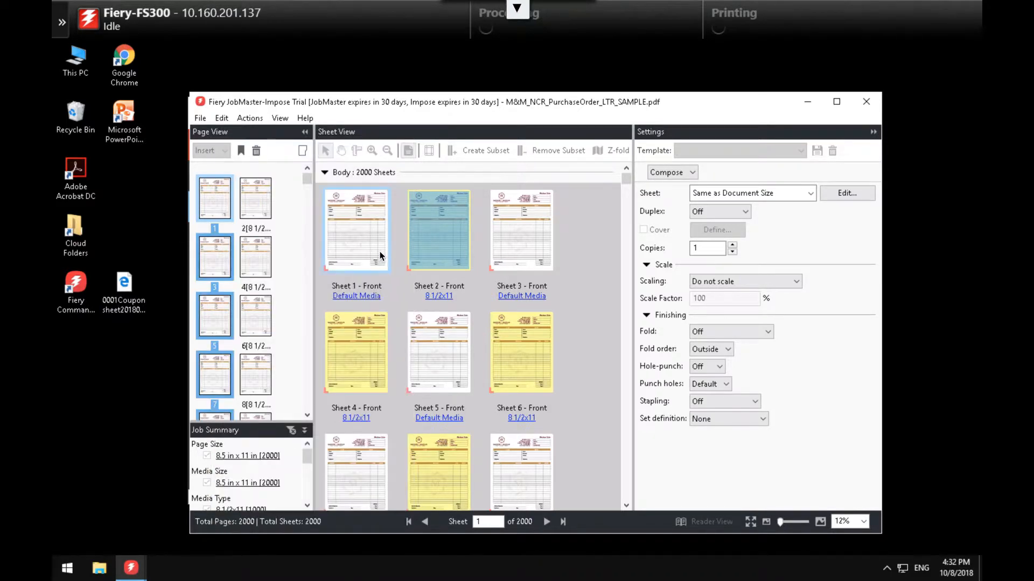
right_click(212, 208)
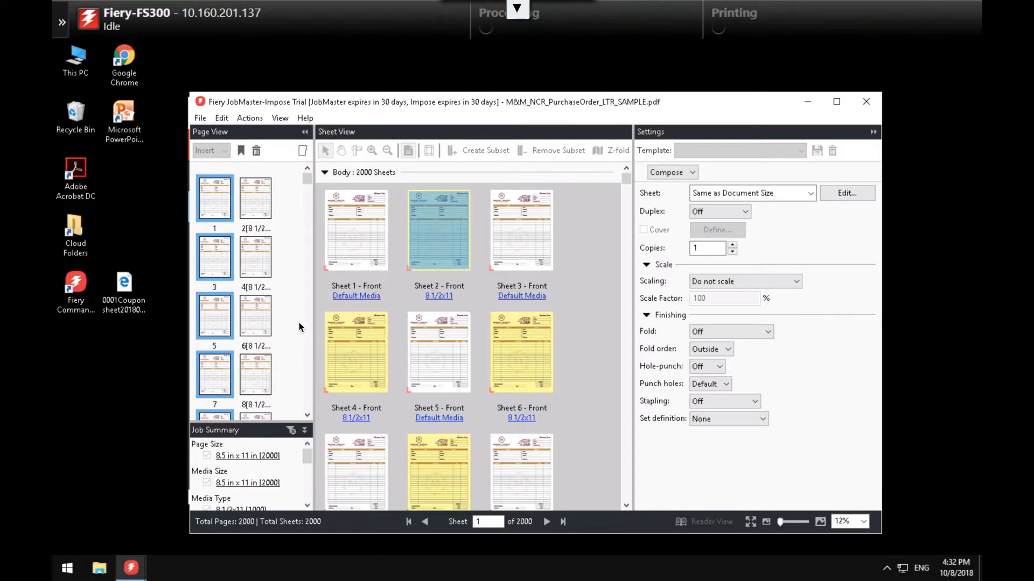
click(297, 348)
click(288, 149)
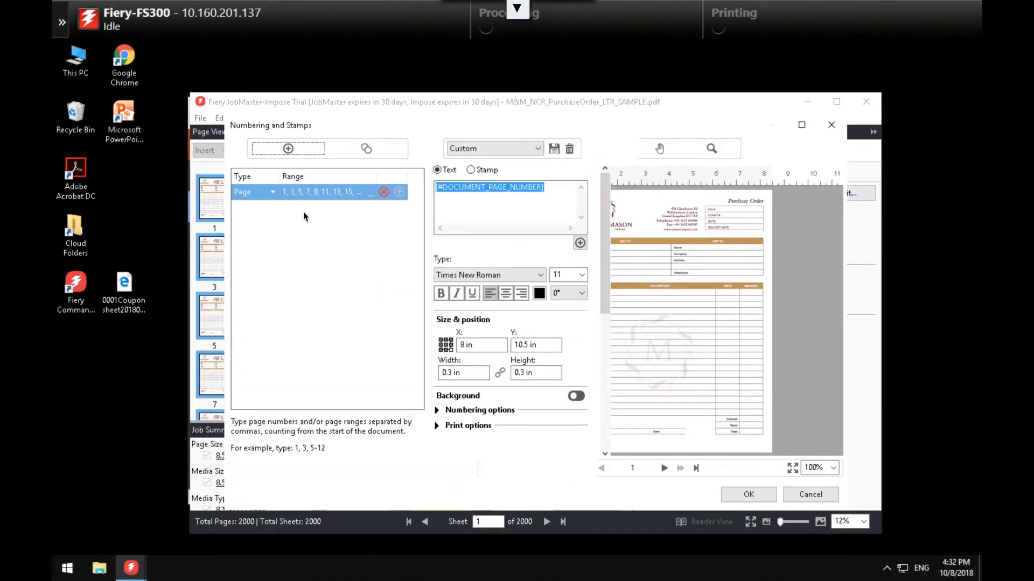
click(511, 152)
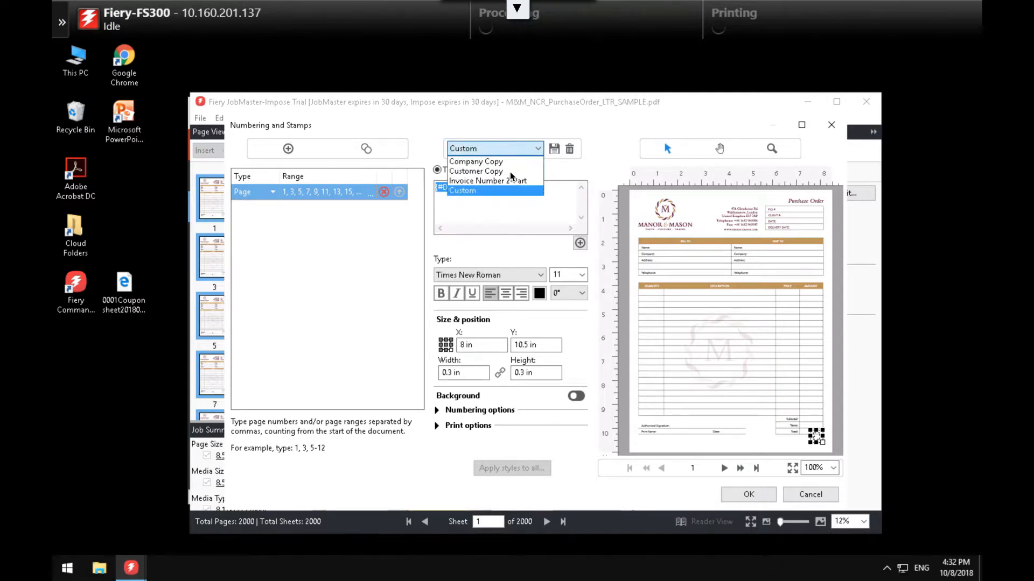
click(506, 163)
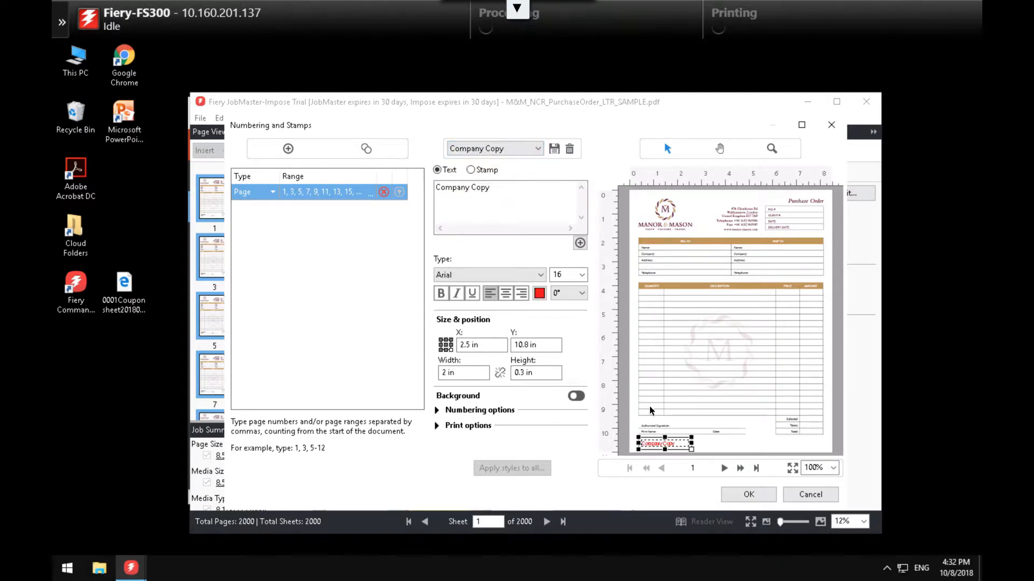
click(751, 494)
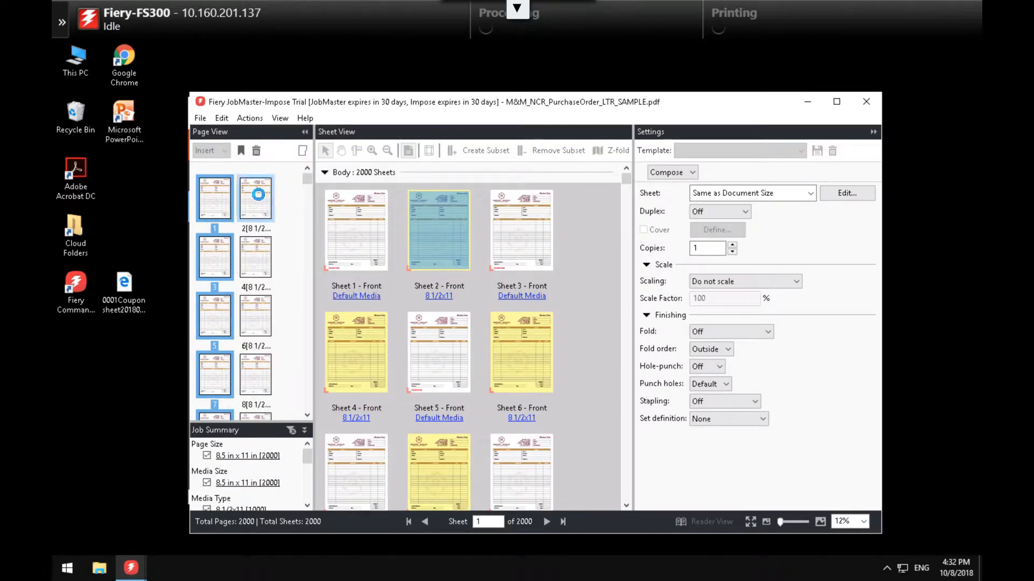
- Select the even pages and apply the Customer Copy stamp preset to them
right_click(256, 200)
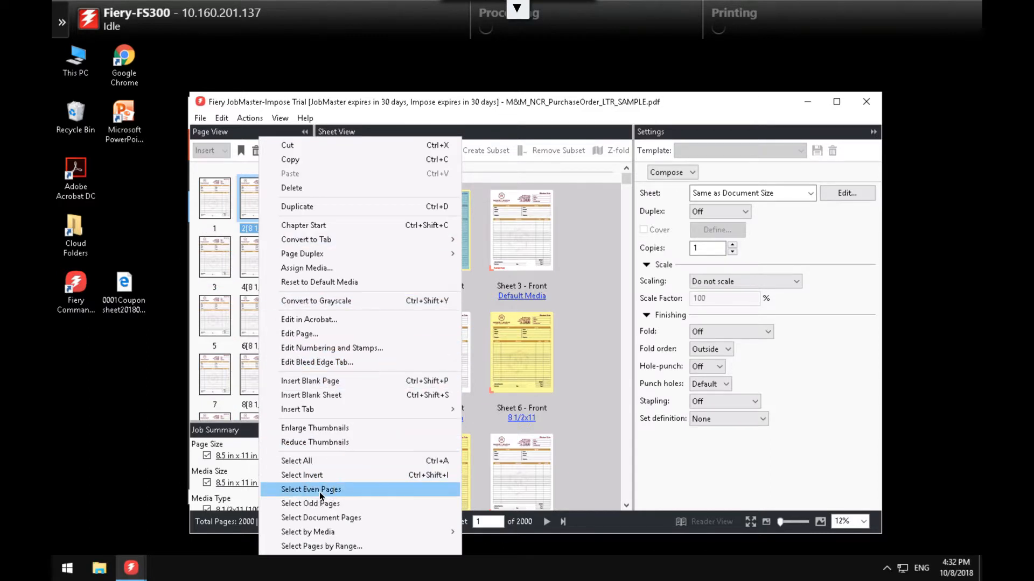
click(319, 491)
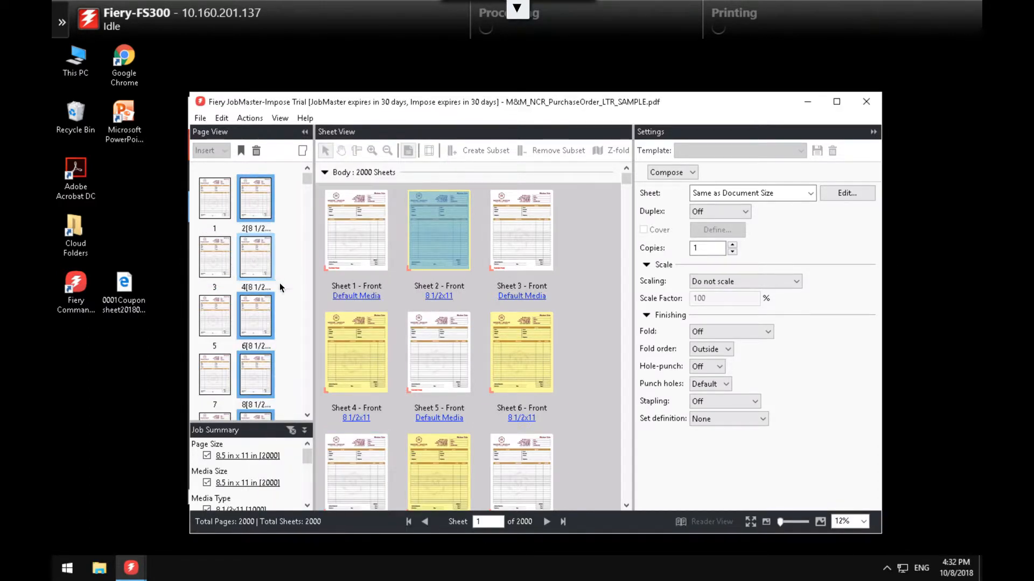
right_click(252, 269)
click(325, 349)
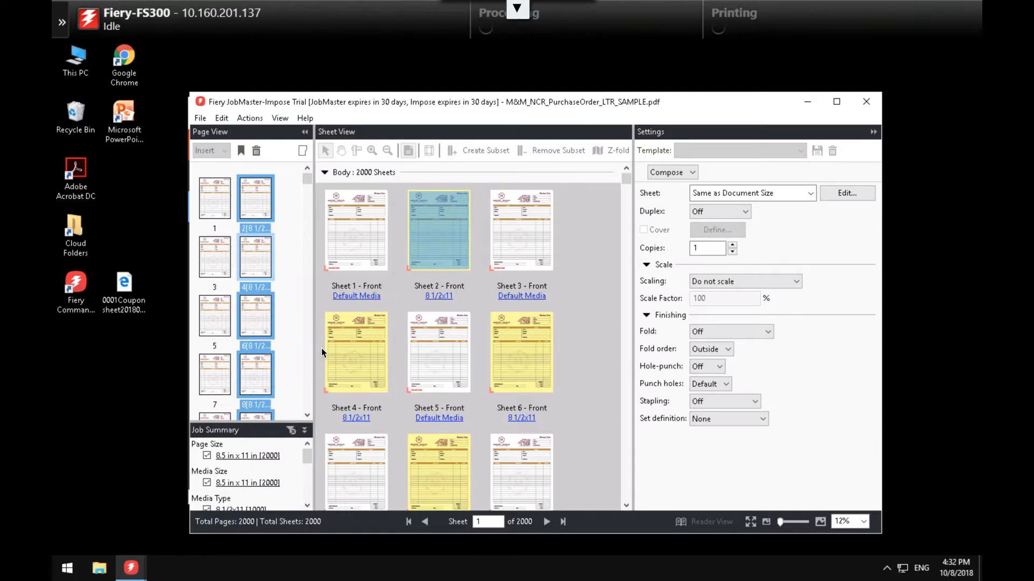
click(288, 150)
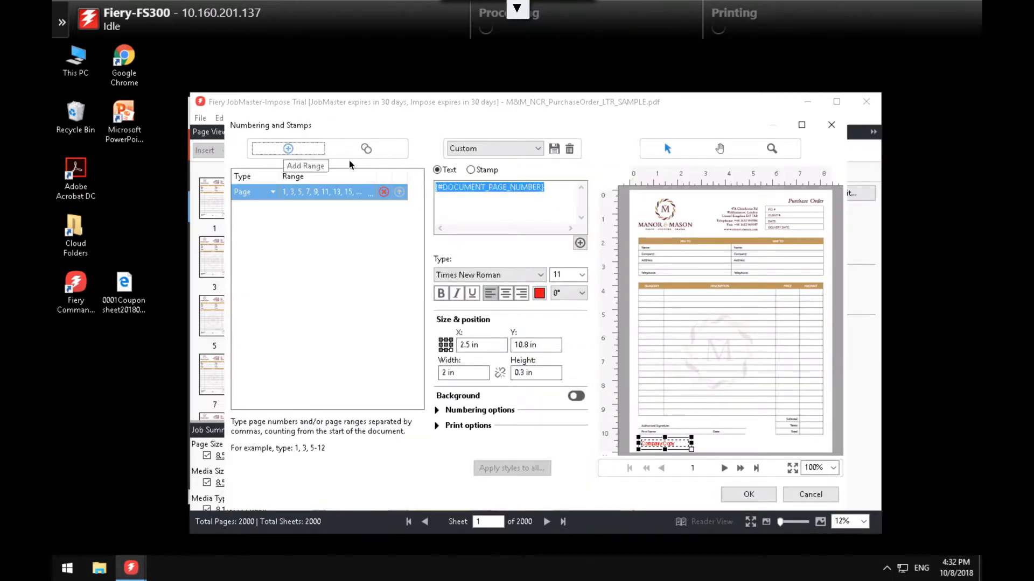
click(537, 150)
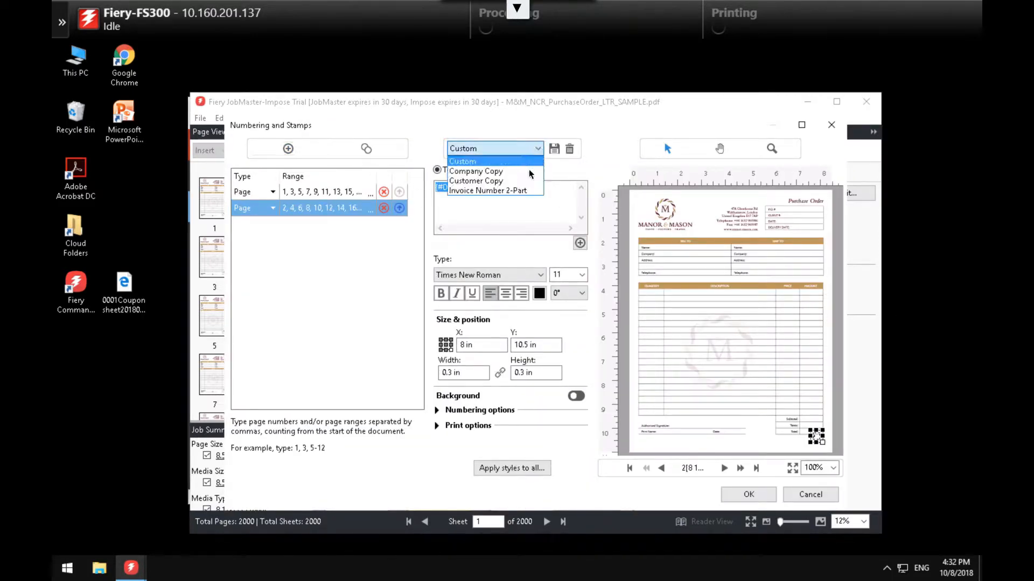
click(525, 178)
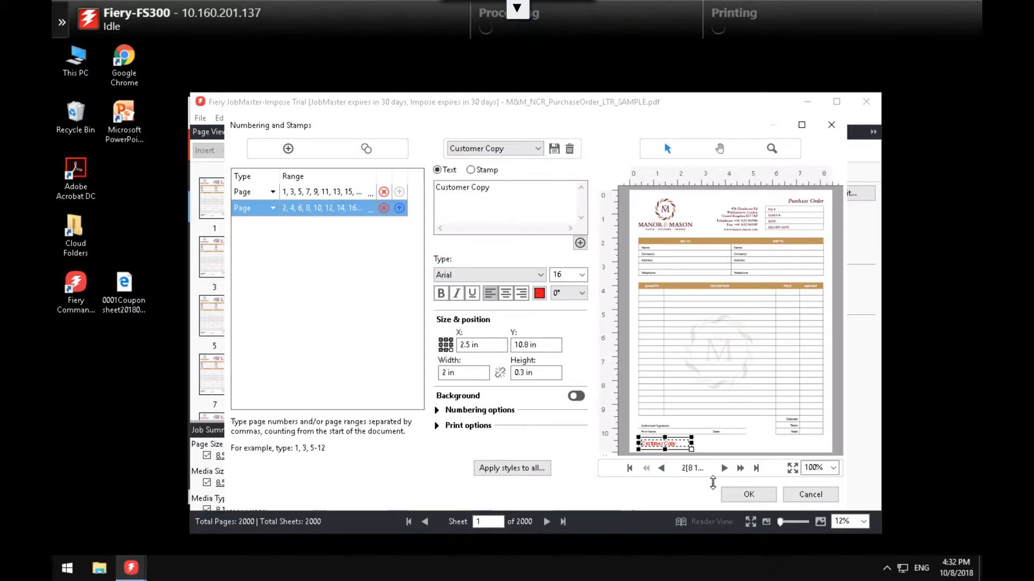
click(743, 492)
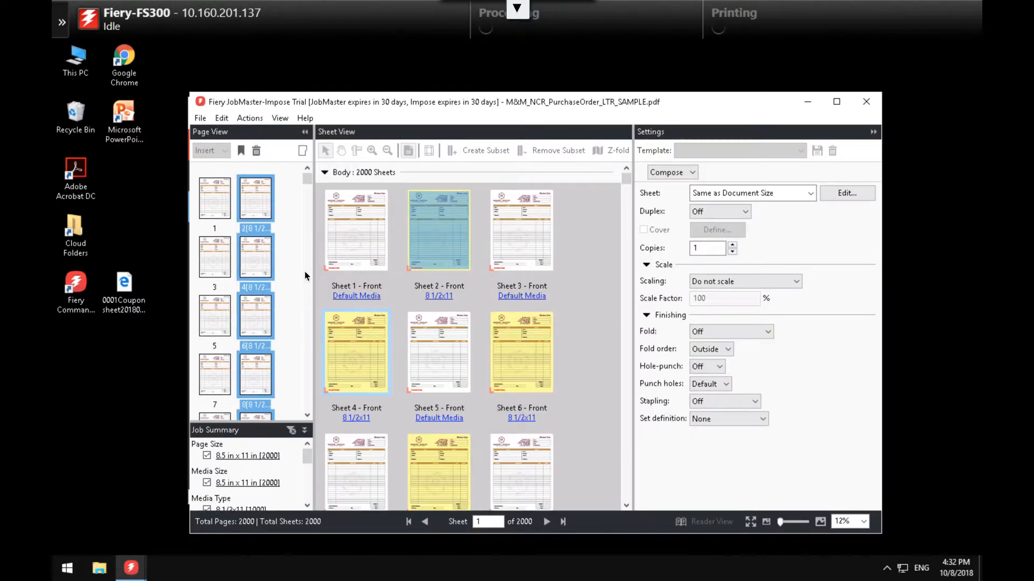
right_click(218, 192)
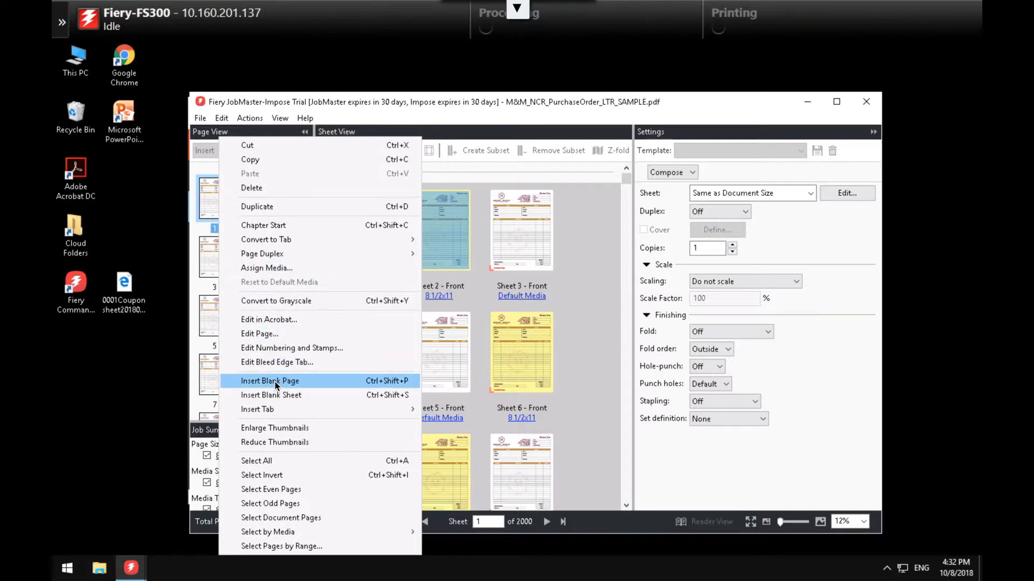
- Select all pages and add a stamp with the code [#05:DOCUMENT_PAGE_NUMBER]
click(272, 463)
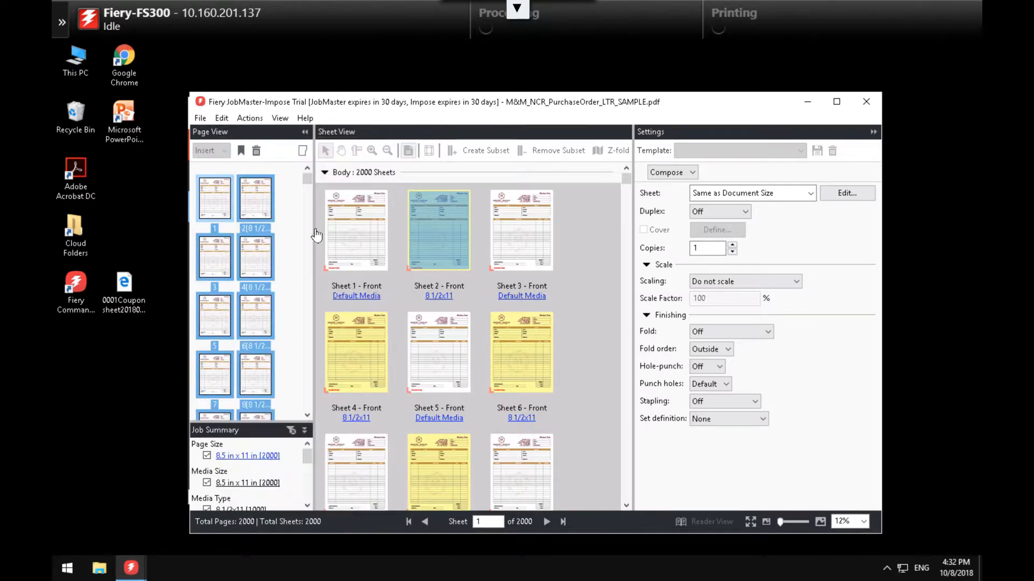
right_click(300, 233)
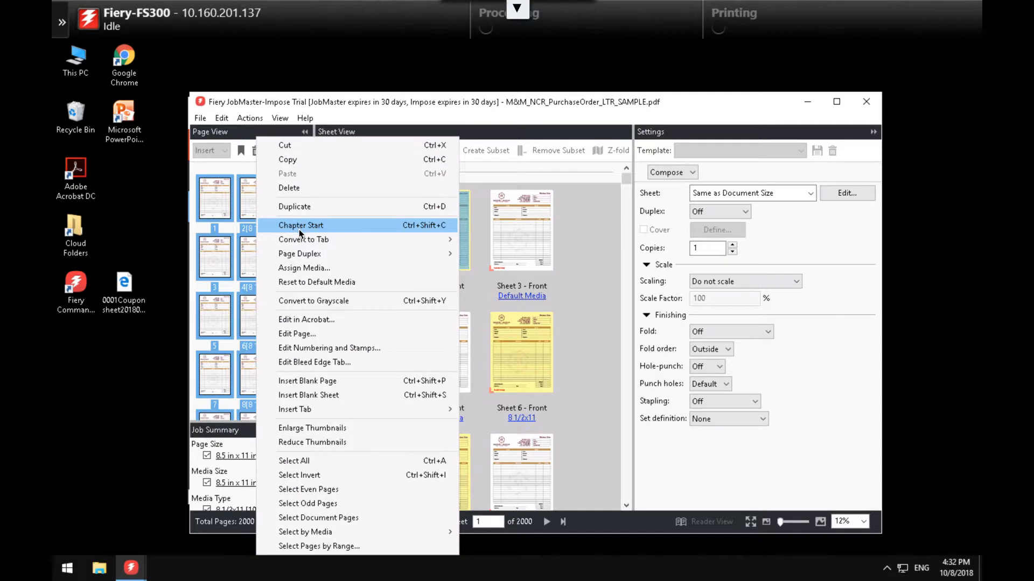
click(323, 347)
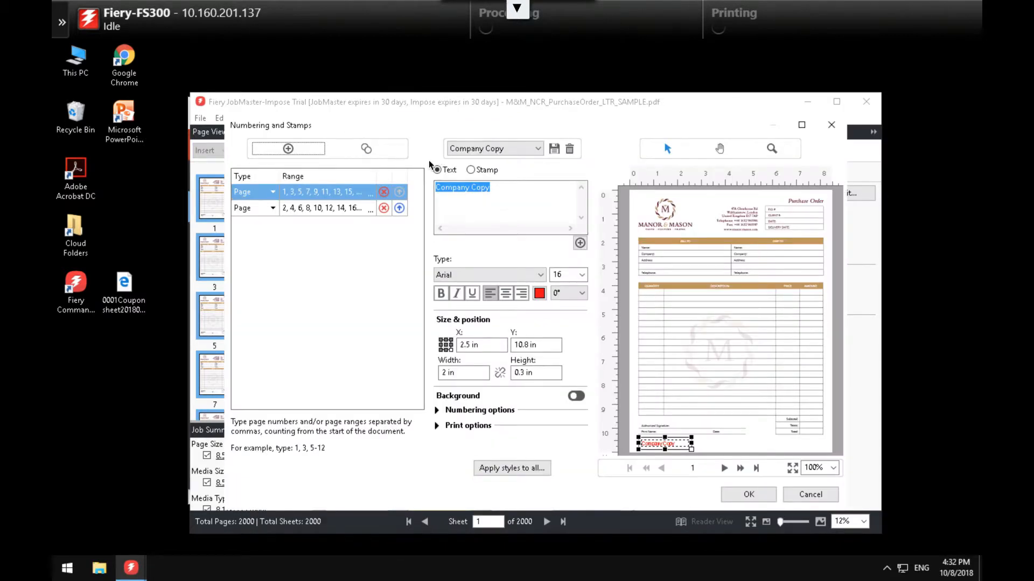
click(288, 149)
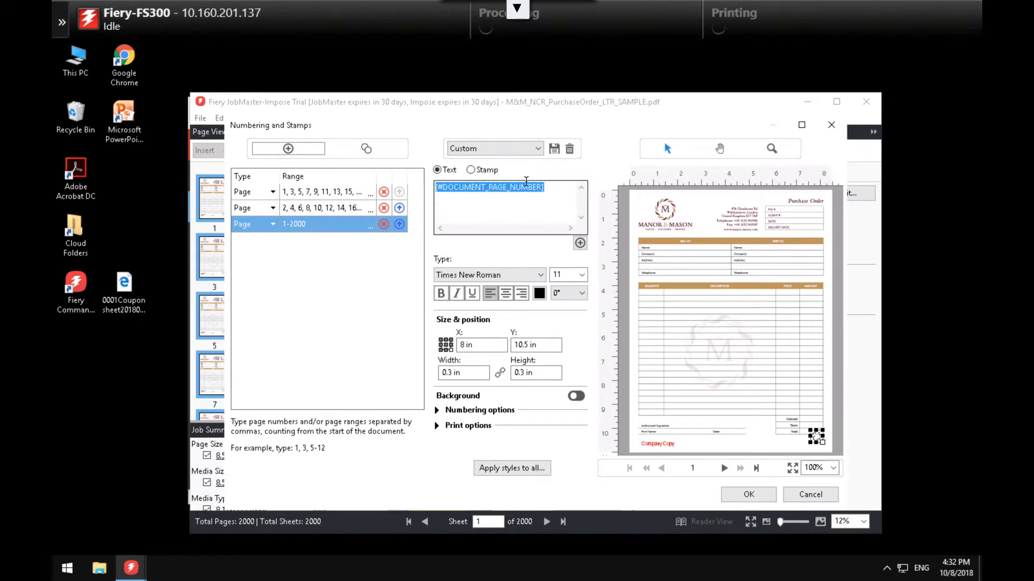
click(447, 186)
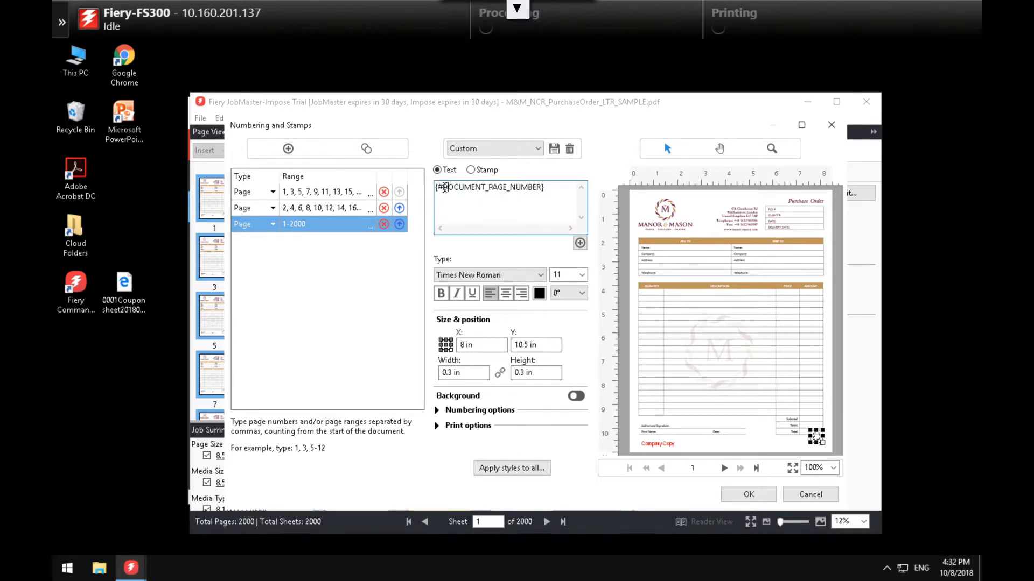
text(05:)
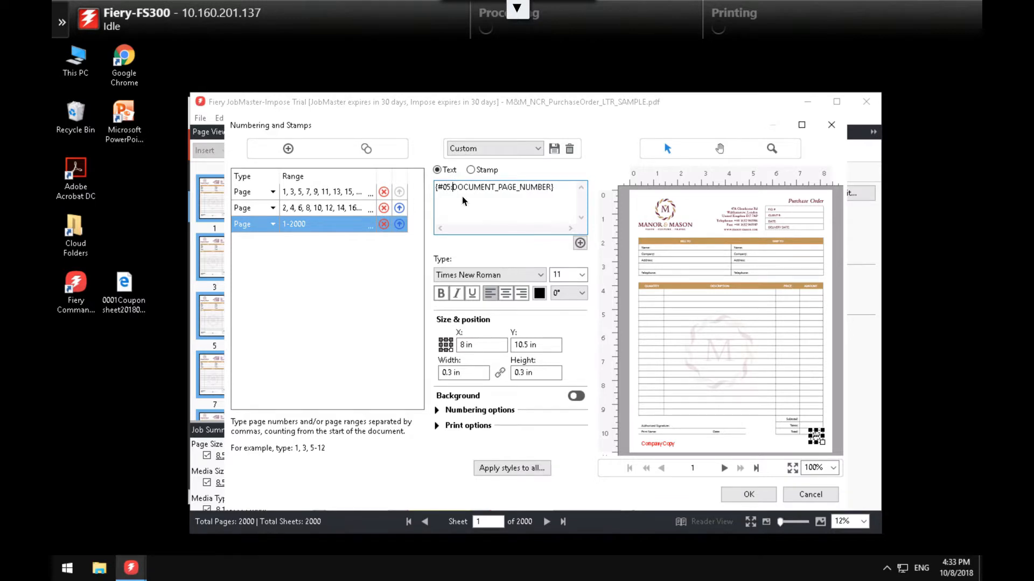
- Set the page-number stamp to Arial 16, vertical position 10.8 in, width 1
click(511, 276)
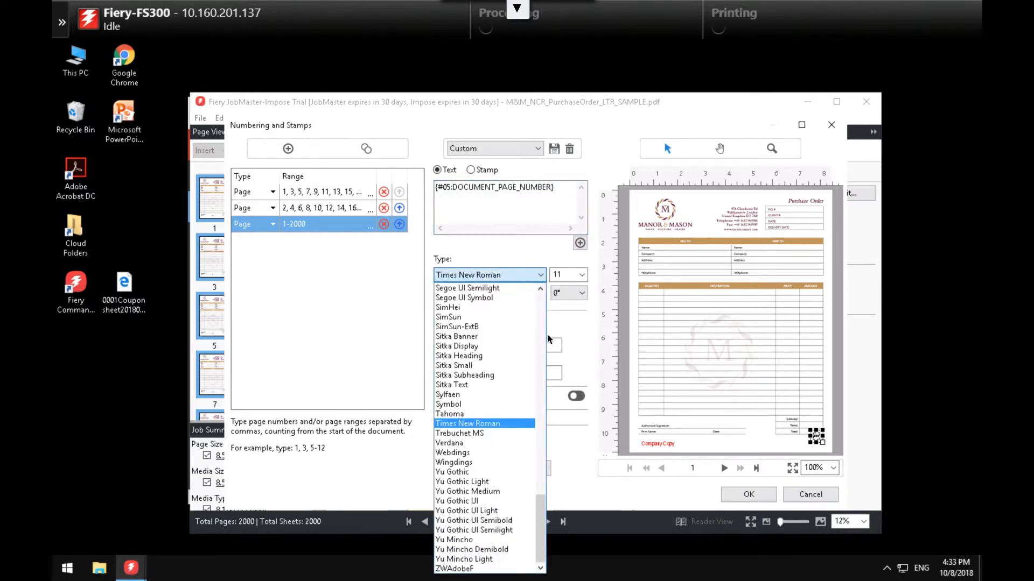
drag(539, 501, 544, 280)
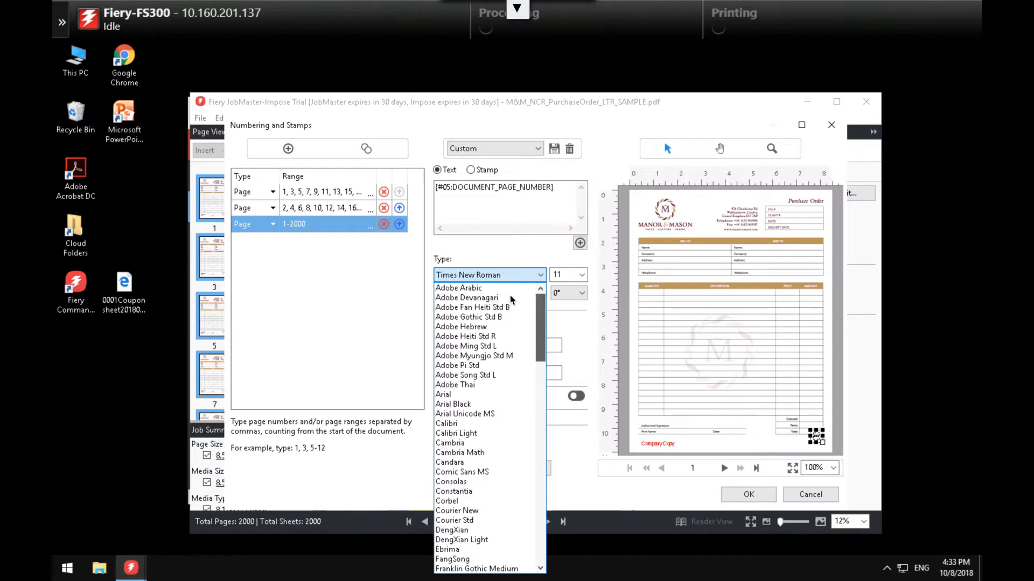
click(474, 395)
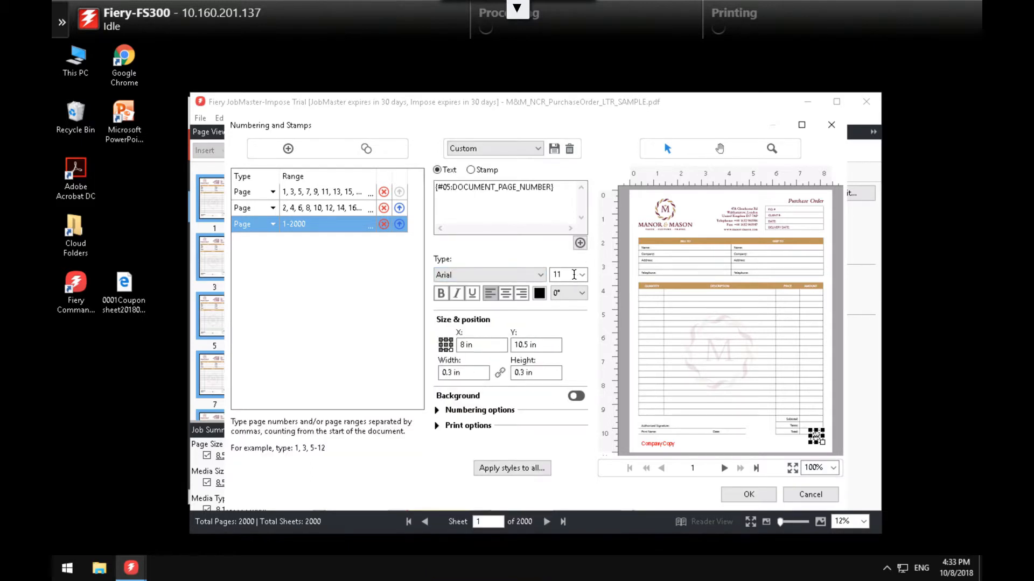
click(575, 277)
click(567, 347)
click(528, 344)
key(BackSpace)
text(8)
click(461, 372)
drag(461, 372, 411, 370)
text(1)
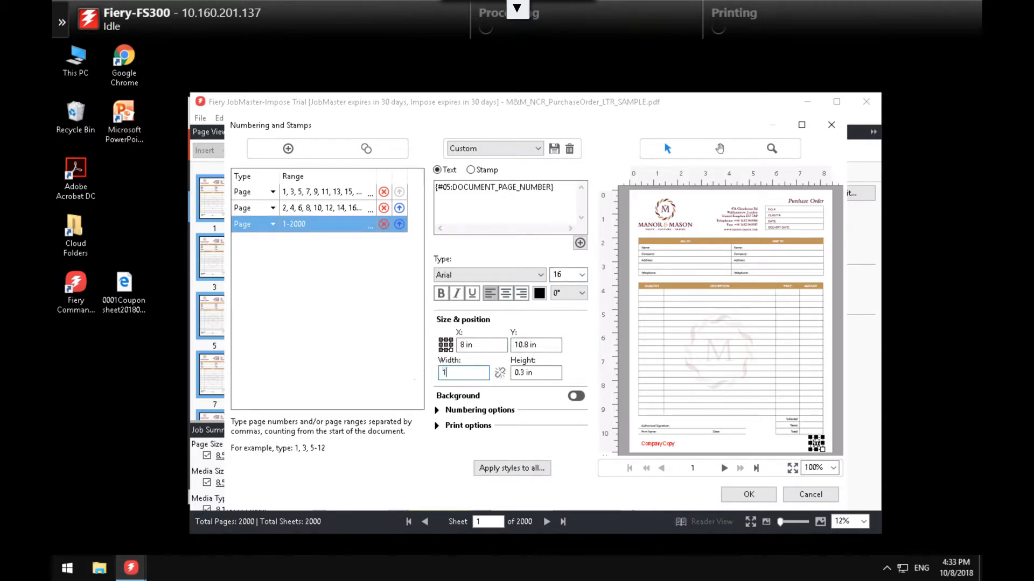
key(Return)
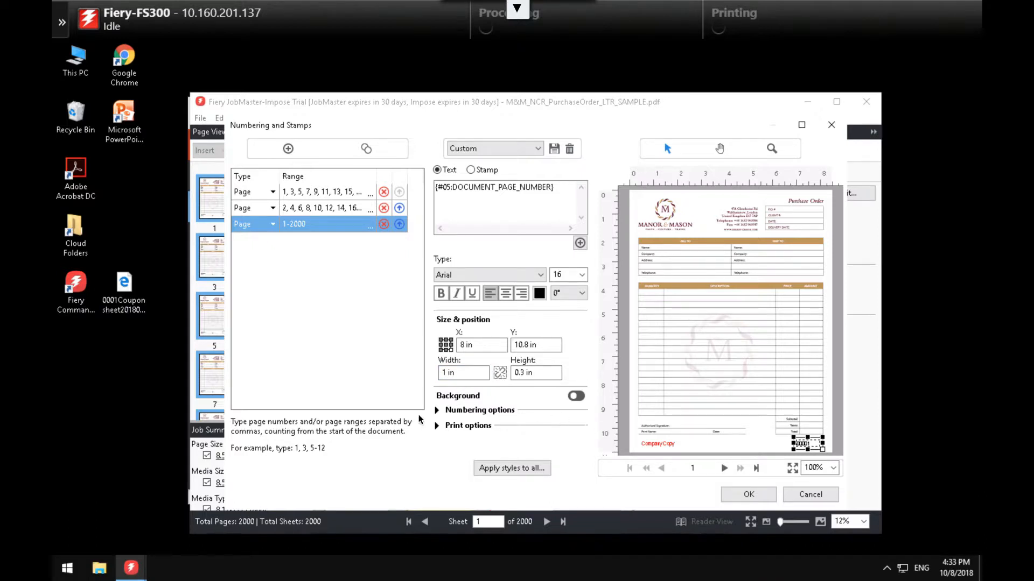
- Enable custom numbering with each number repeated 2 times and apply the stamp
click(437, 410)
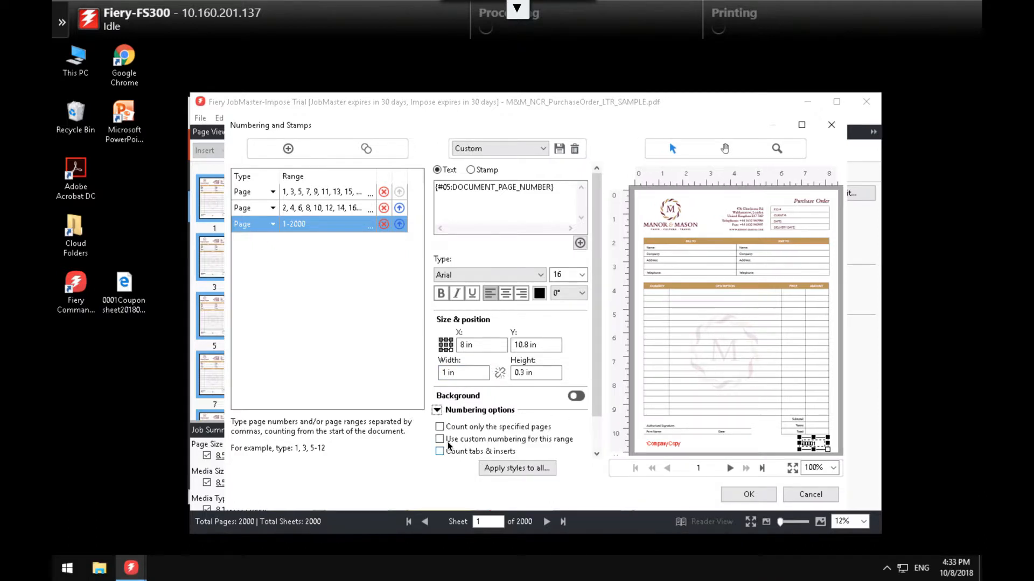
click(439, 439)
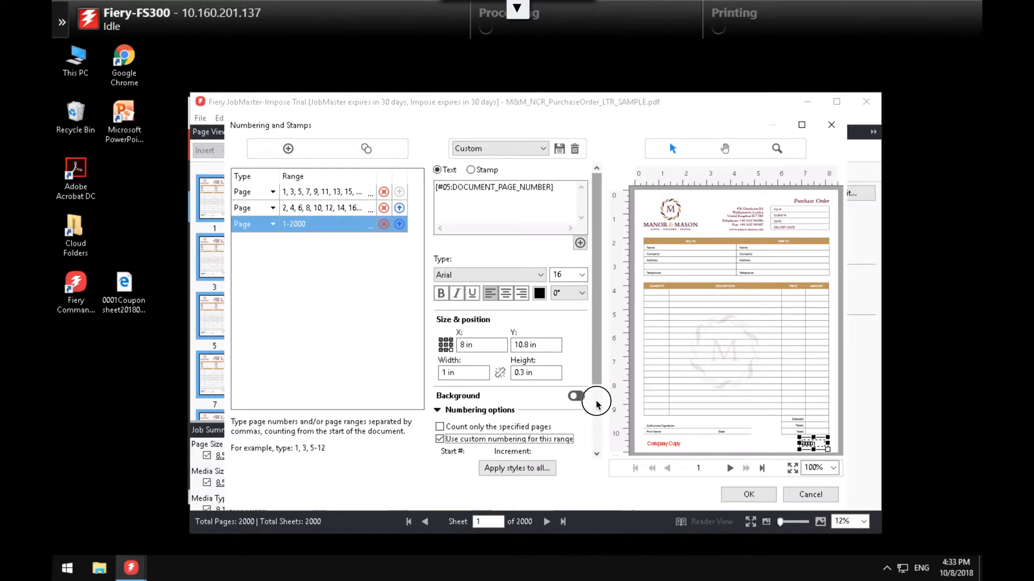
drag(596, 395, 603, 437)
click(504, 420)
key(BackSpace)
text(2)
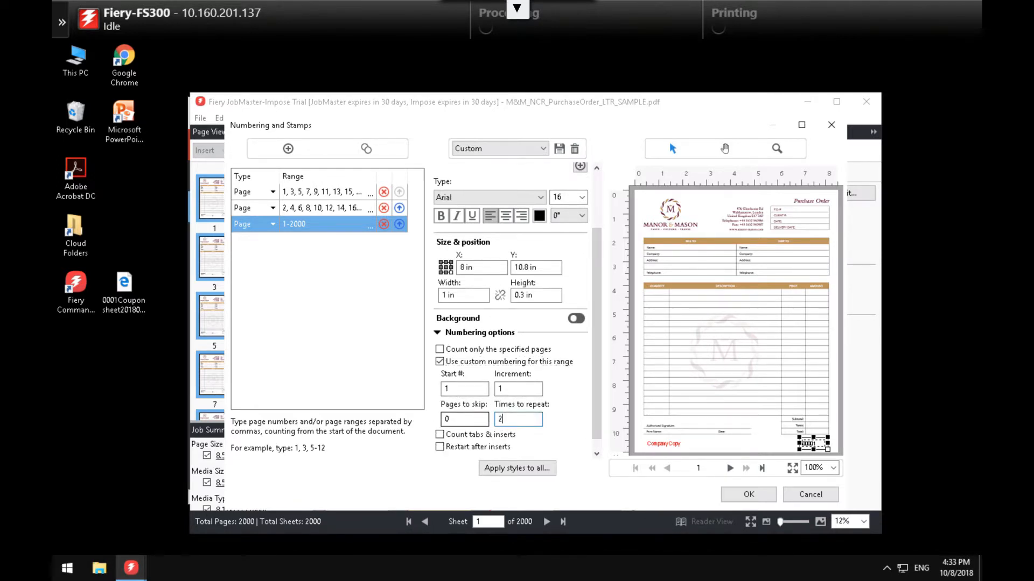
click(740, 495)
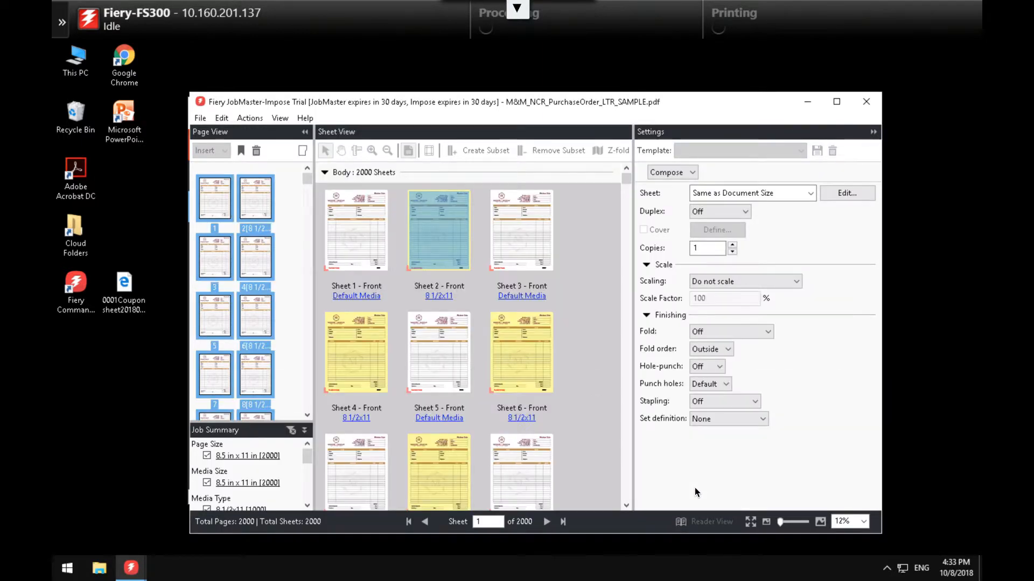
click(411, 271)
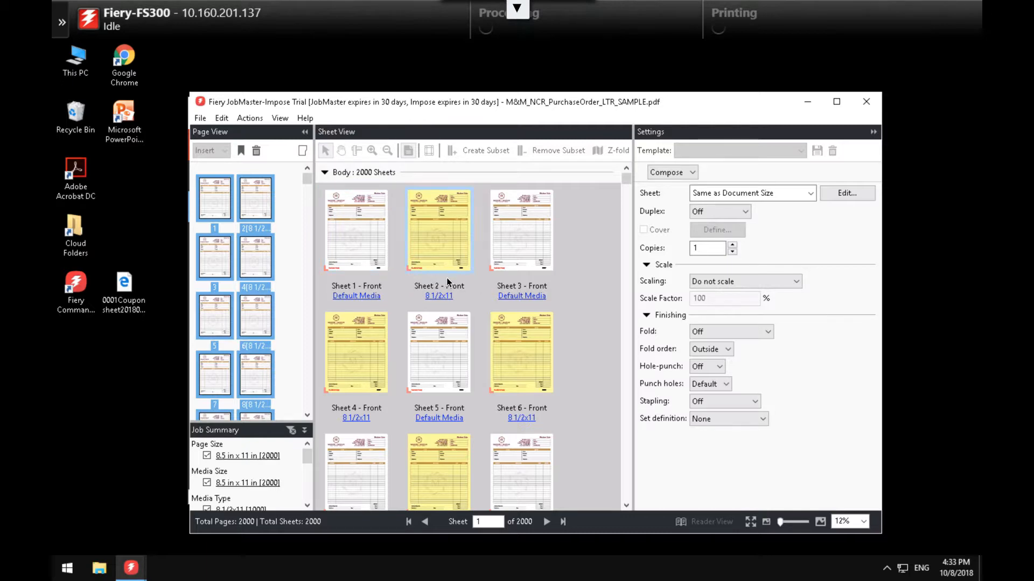
- Close the purchase order job without saving changes
click(866, 101)
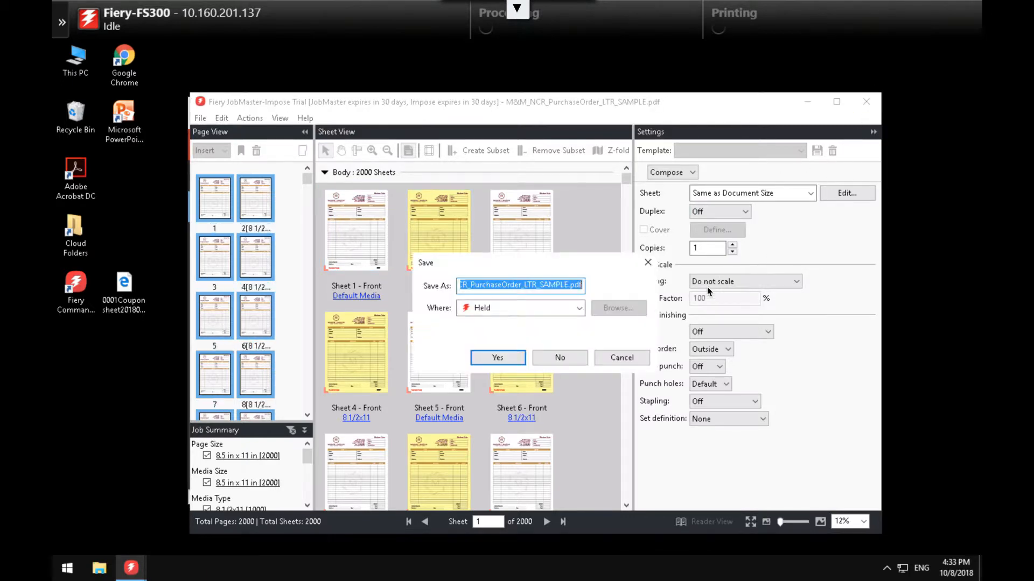
click(560, 354)
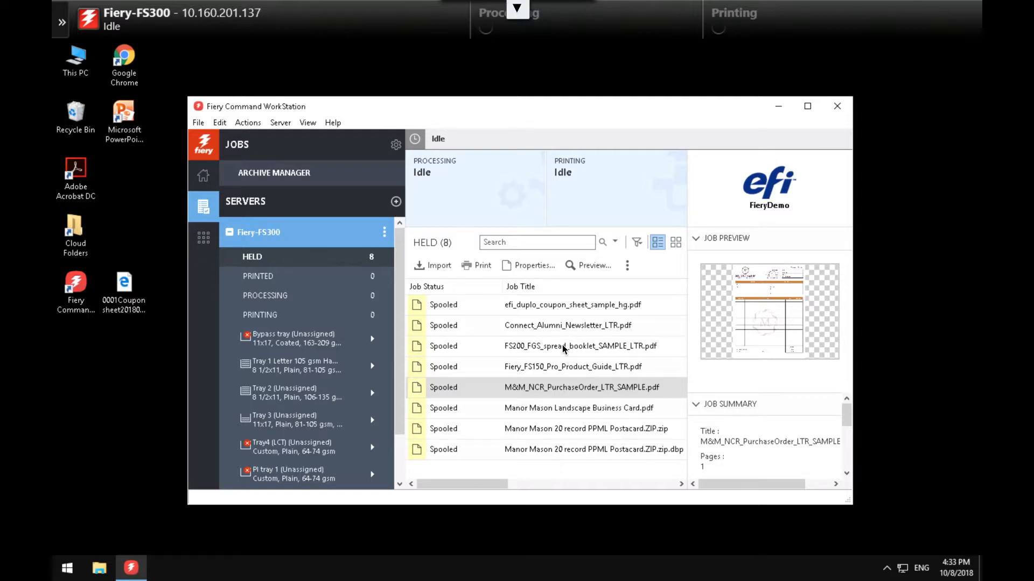
- Open the held job Fiery_FS150_Pro_Product_Guide_LTR.pdf in JobMaster for editing
click(562, 345)
click(560, 370)
right_click(560, 370)
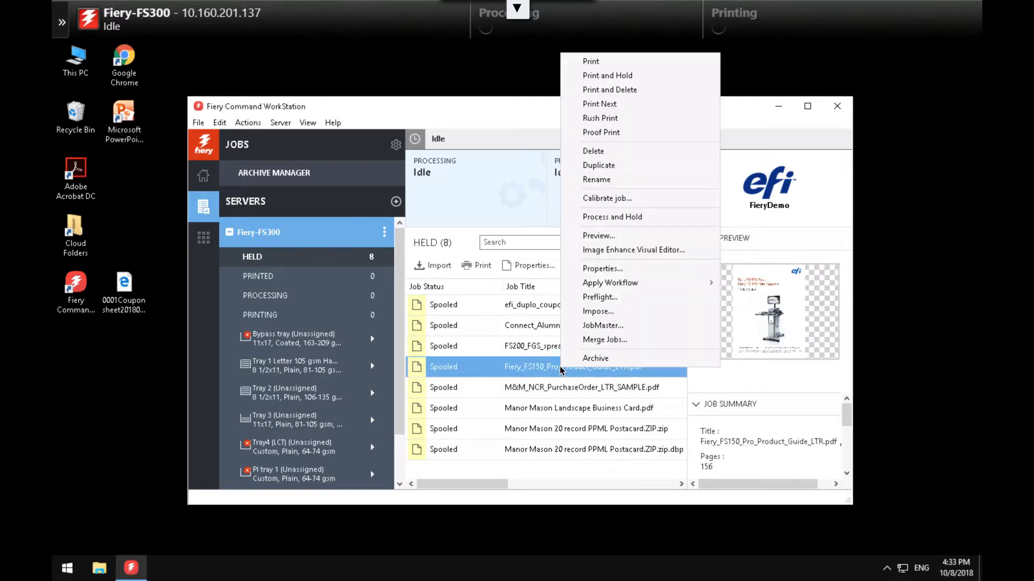
click(600, 327)
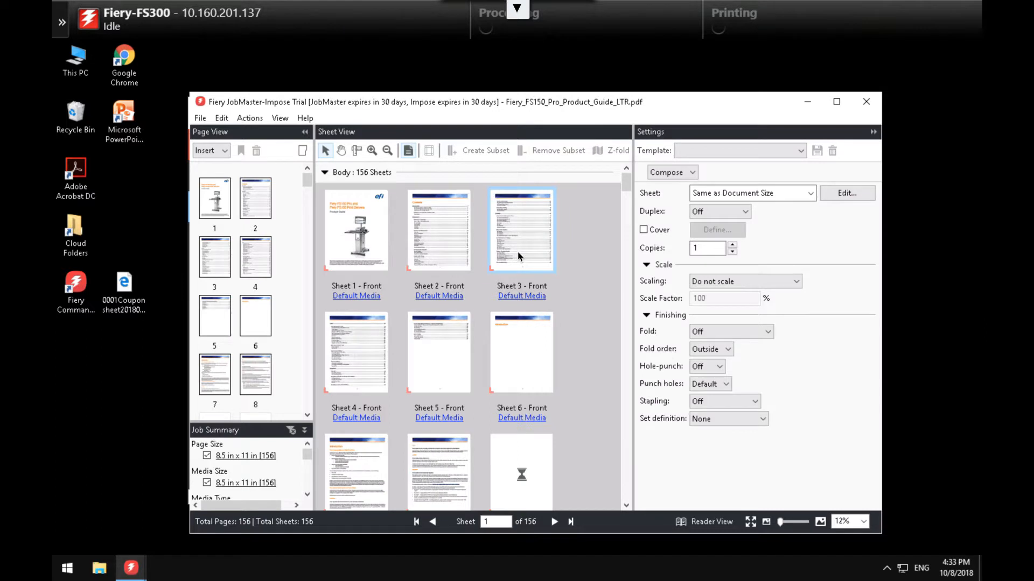
- Convert the product guide's bookmarks into automatic tabs
click(250, 118)
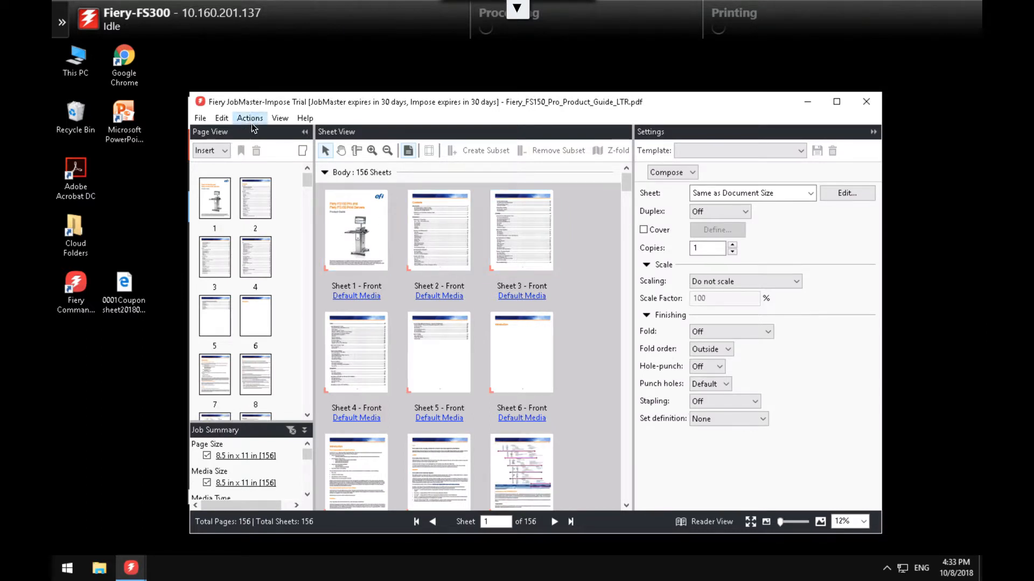
click(251, 119)
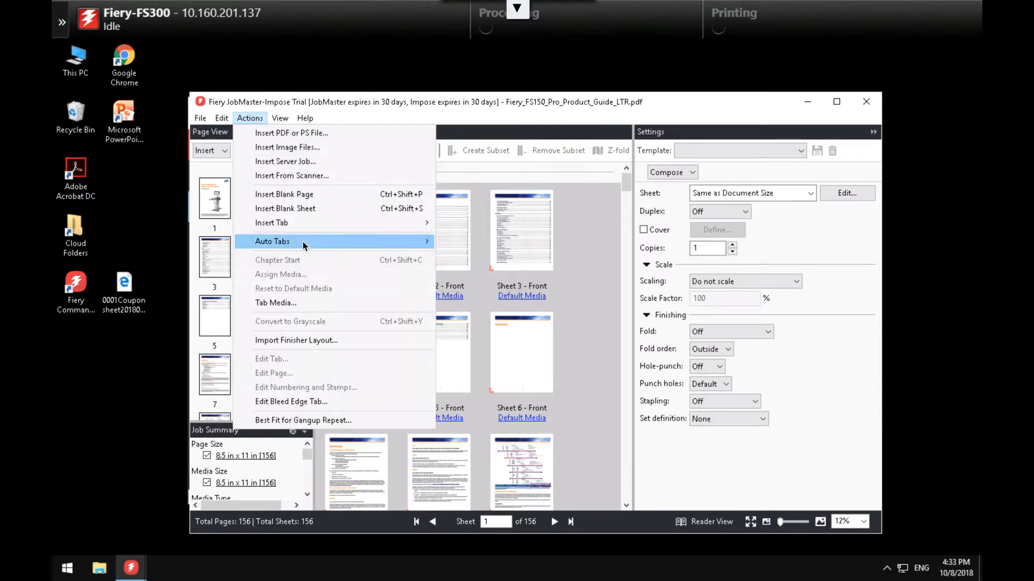
mouse_move(303, 245)
click(465, 241)
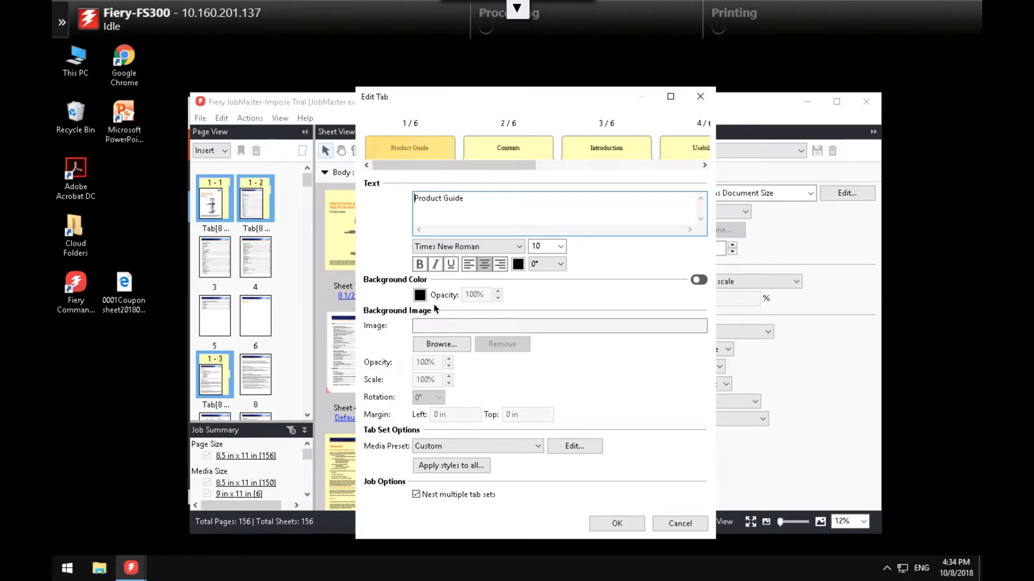
- Give the Product Guide tab an orange background, RGB 230/174/51
click(699, 280)
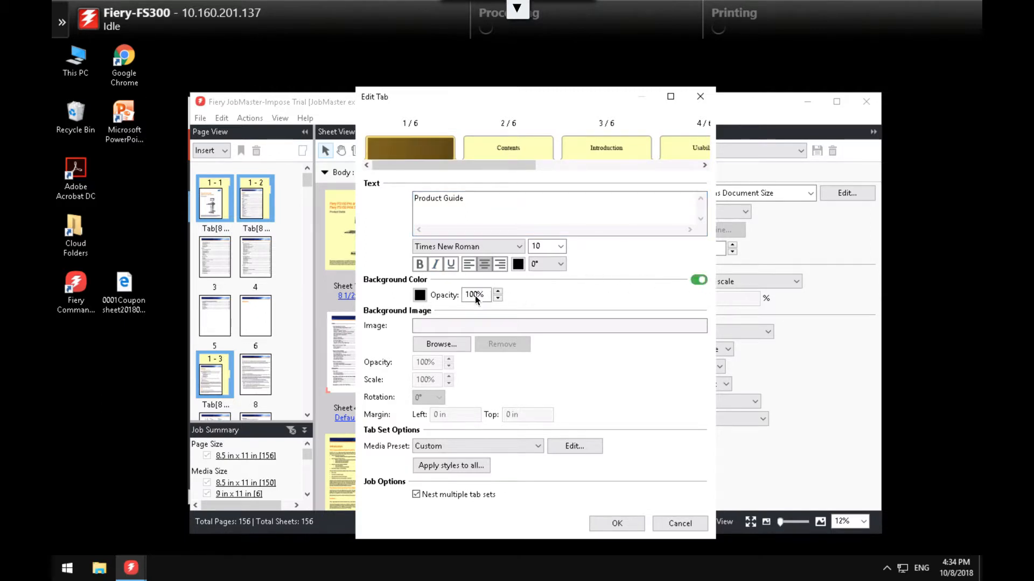
click(419, 295)
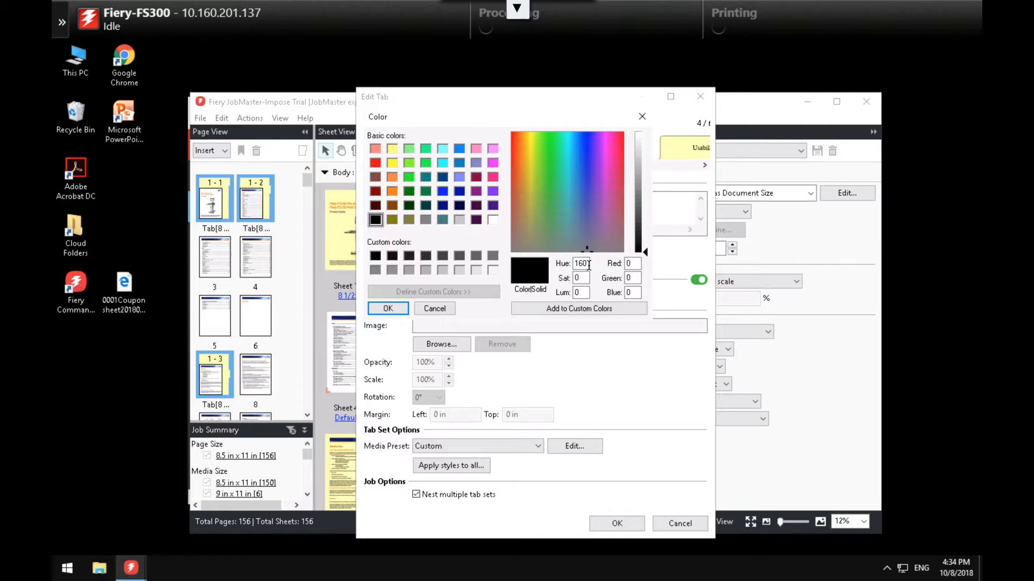
double_click(628, 263)
text(230)
key(Tab)
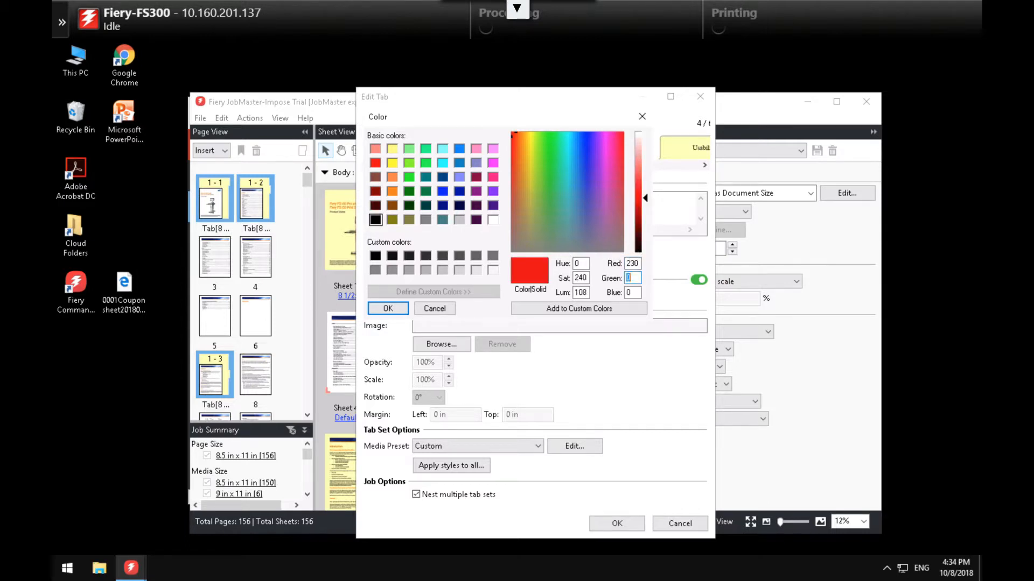
text(174)
key(Tab)
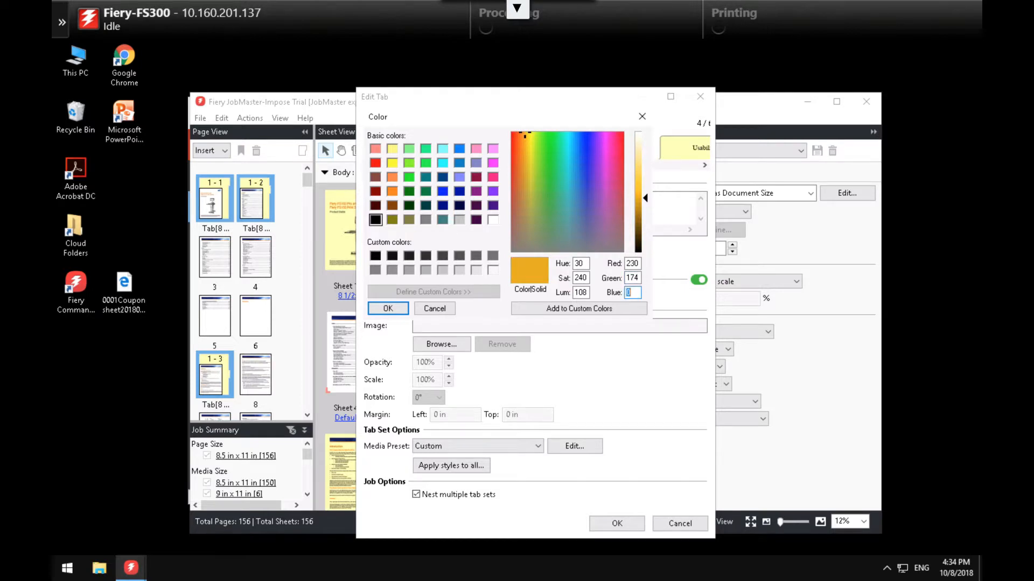
text(51)
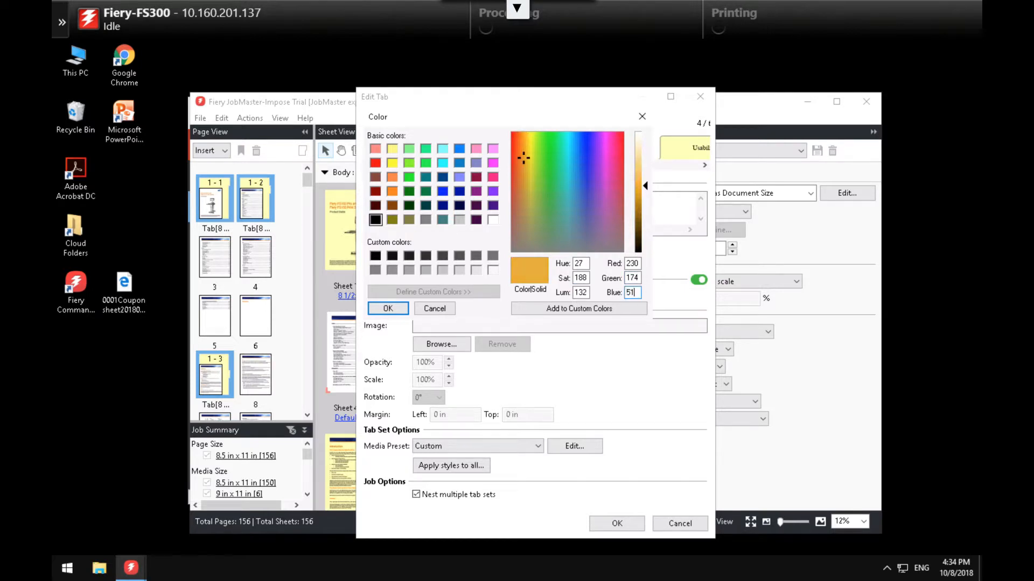
click(390, 309)
- Give the Contents tab a teal background, RGB 138/202/199
click(515, 149)
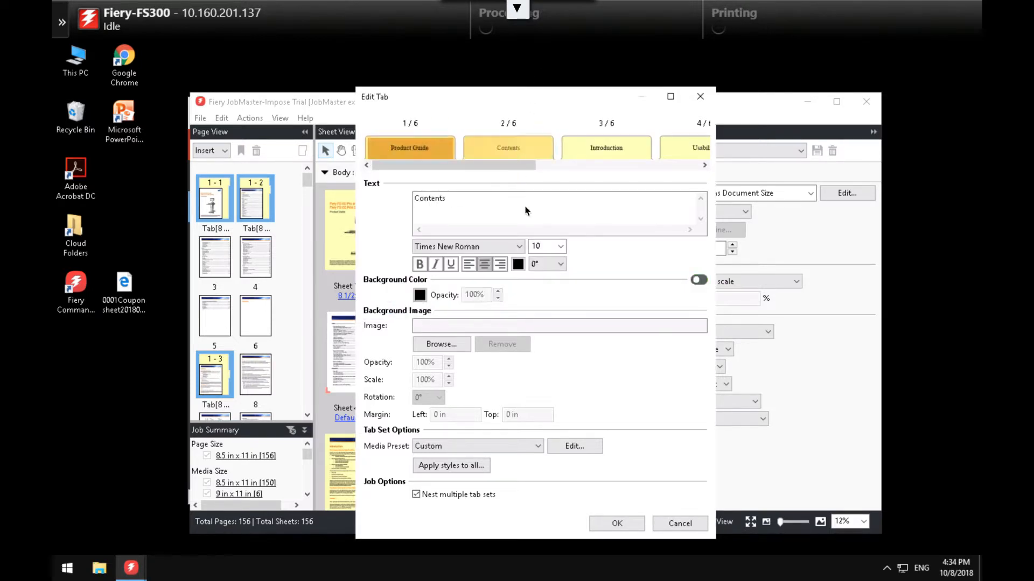
click(697, 281)
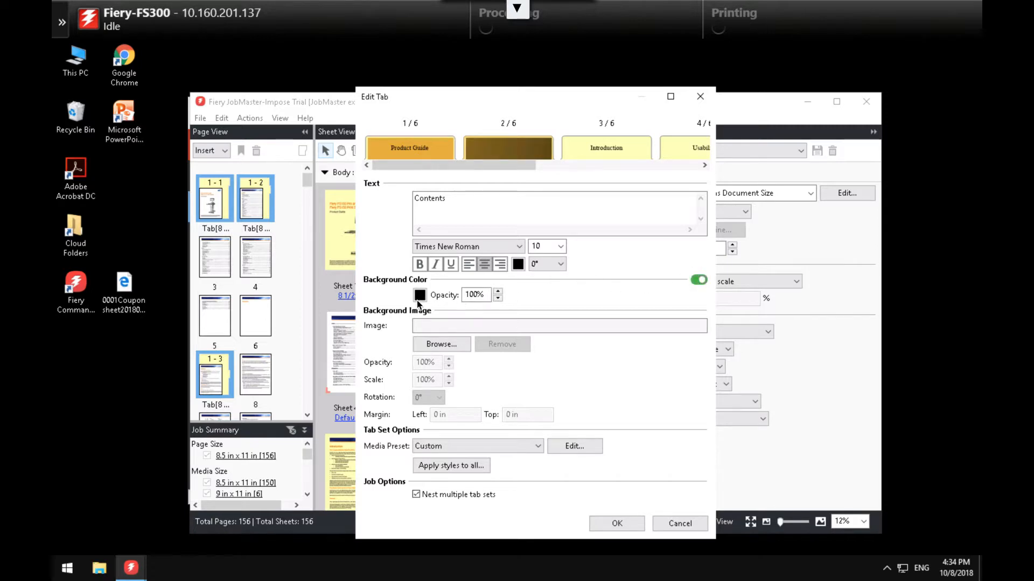
click(419, 294)
double_click(630, 264)
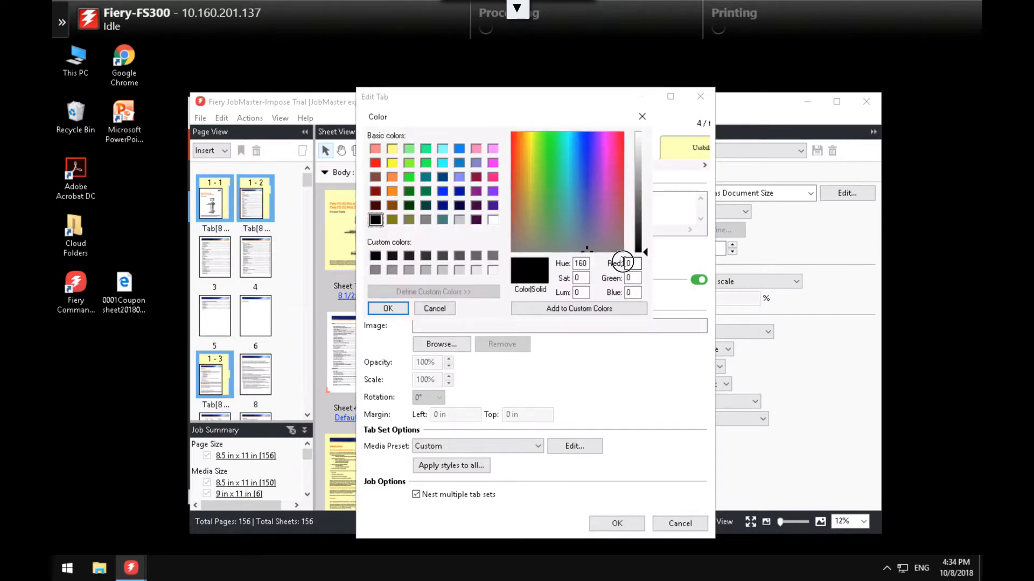
text(138)
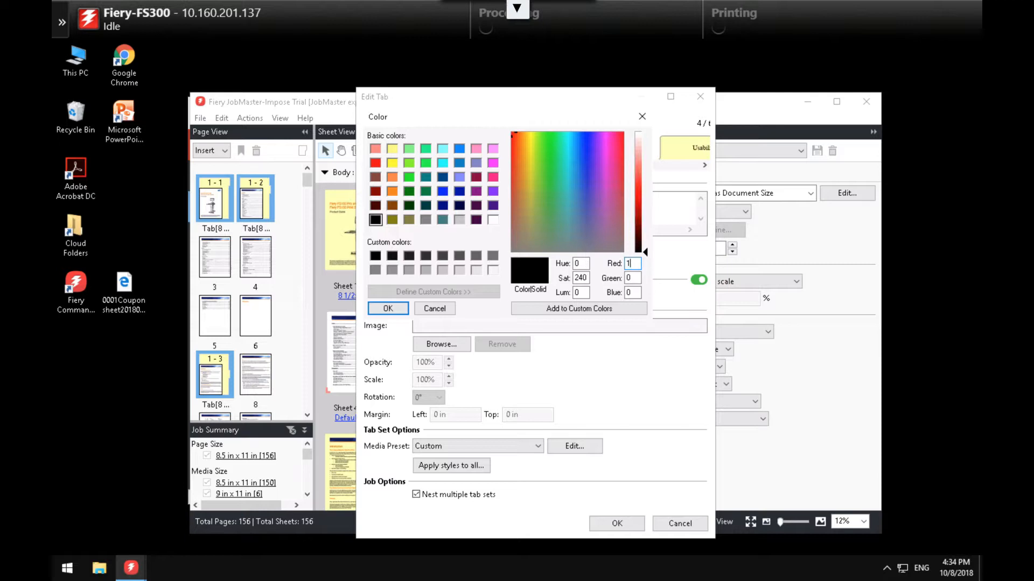
text(202)
key(Tab)
text(199)
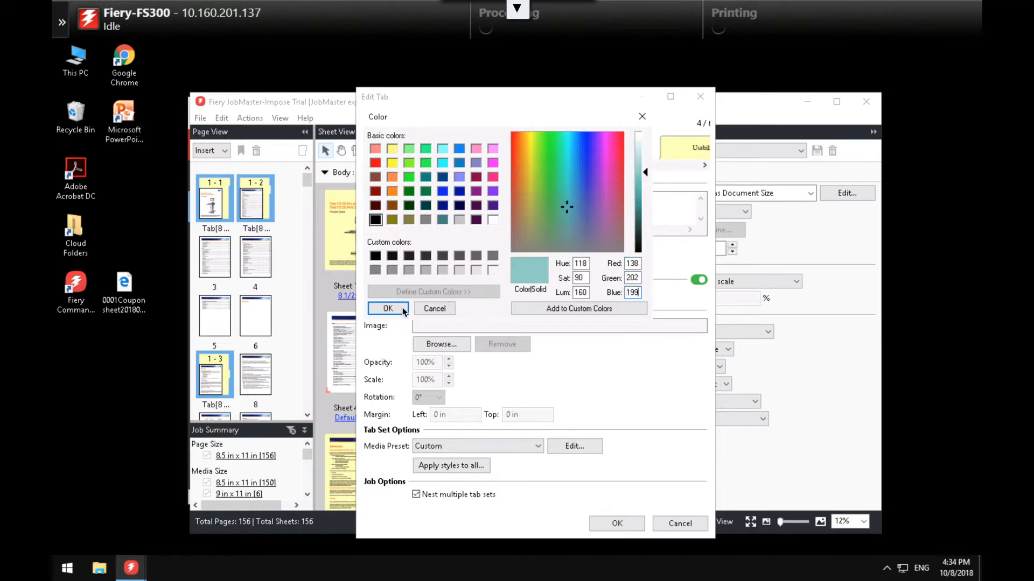
click(402, 310)
- Give the Introduction tab an olive background, RGB 126/150/79, and apply the tab edits
click(684, 148)
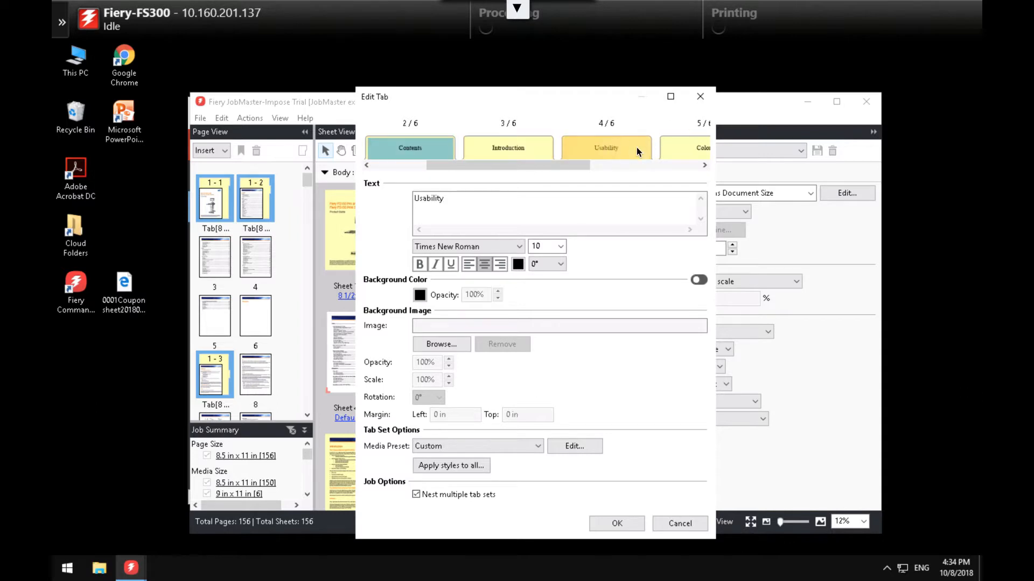
click(525, 147)
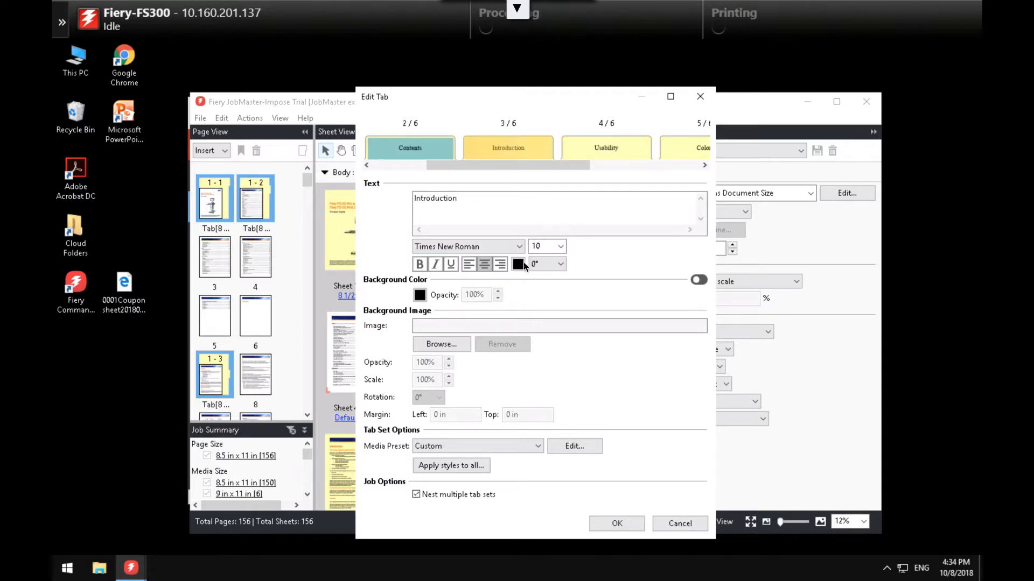
click(699, 280)
click(420, 295)
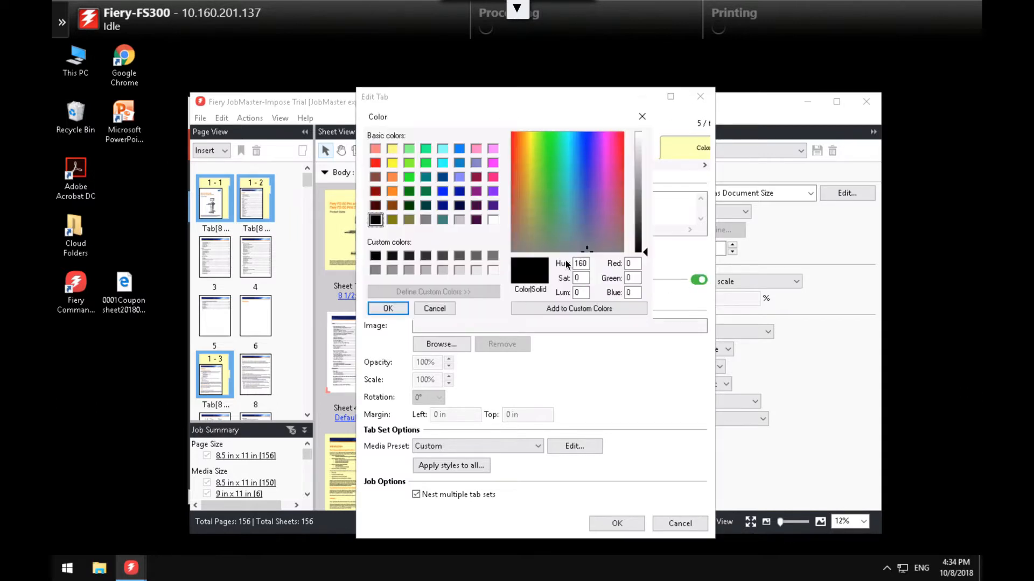
double_click(633, 263)
text(126)
key(Tab)
text(150)
key(Tab)
text(79)
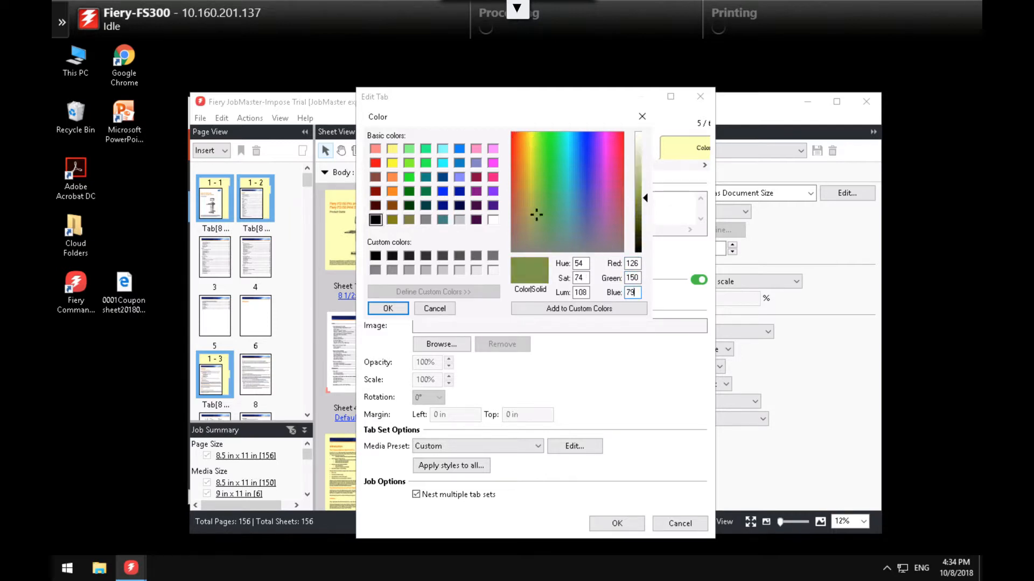
click(389, 309)
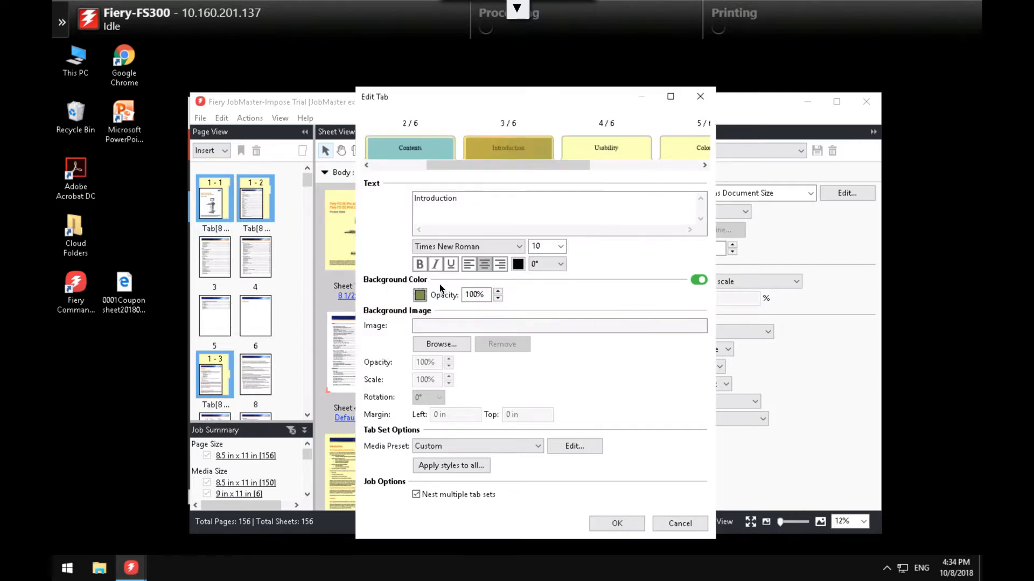
click(610, 521)
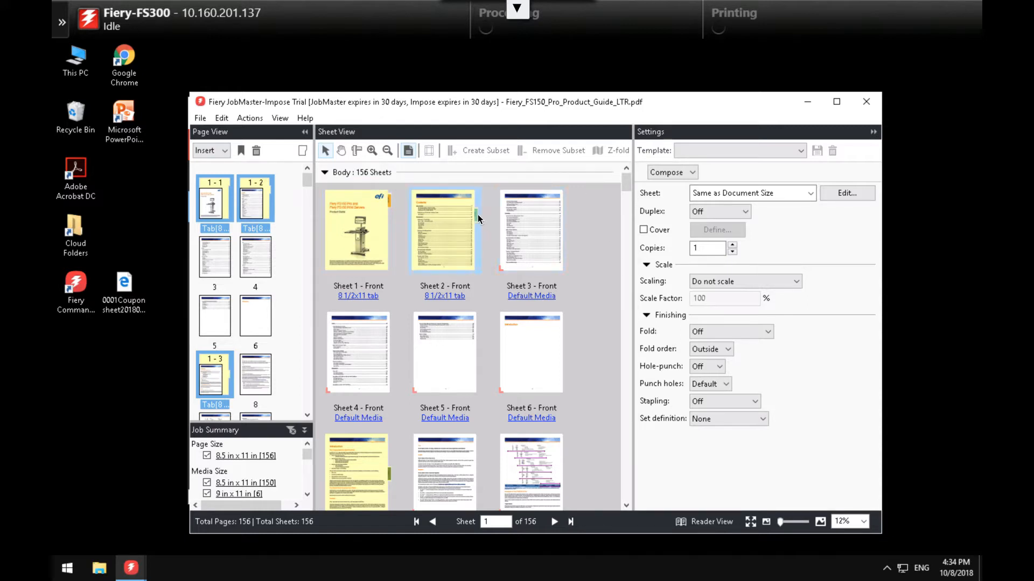
- Select pages by the range 14,22,27,34,44 in the product guide
right_click(260, 256)
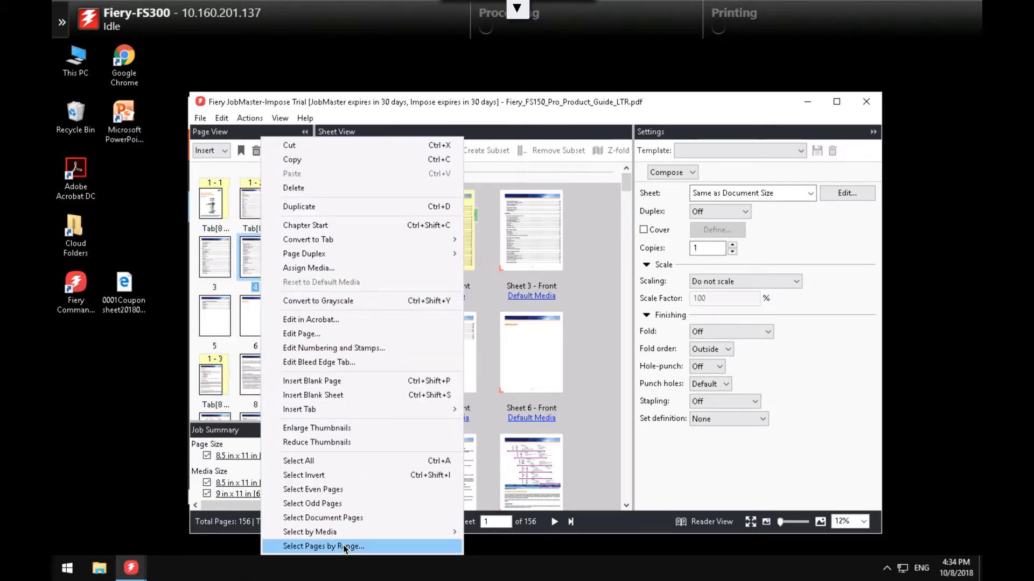
click(343, 546)
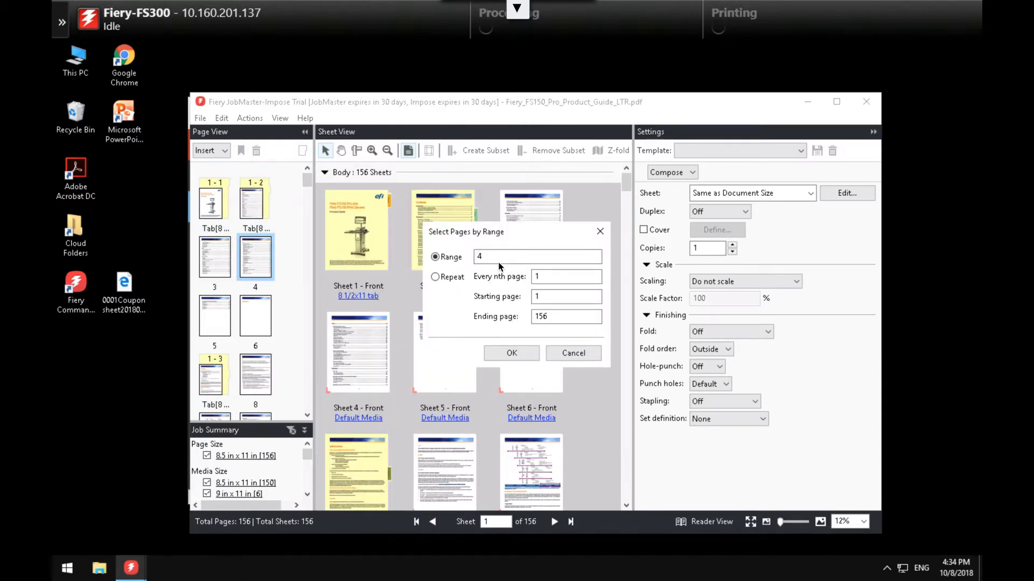
text(14,22,27,34,44)
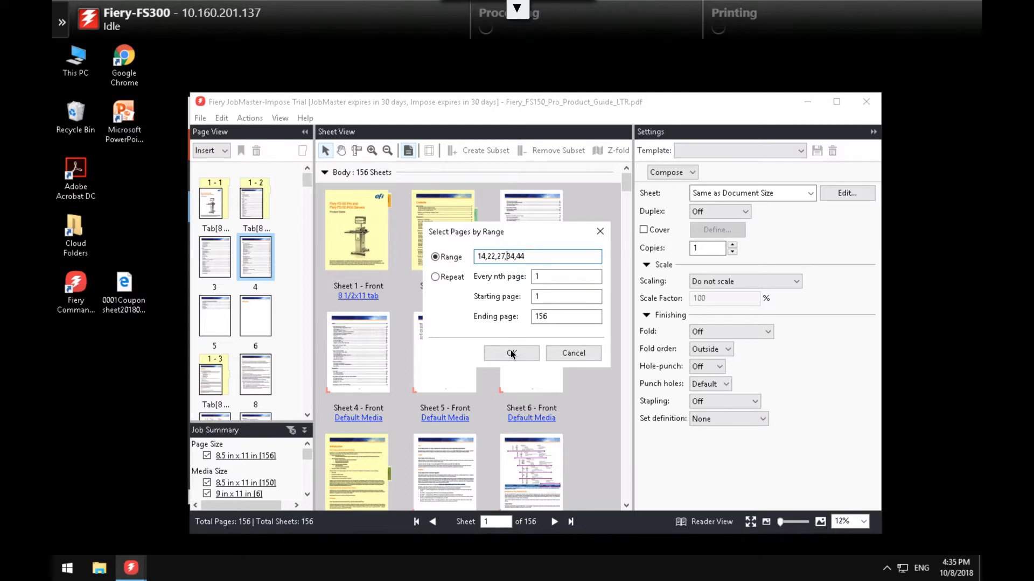
click(511, 353)
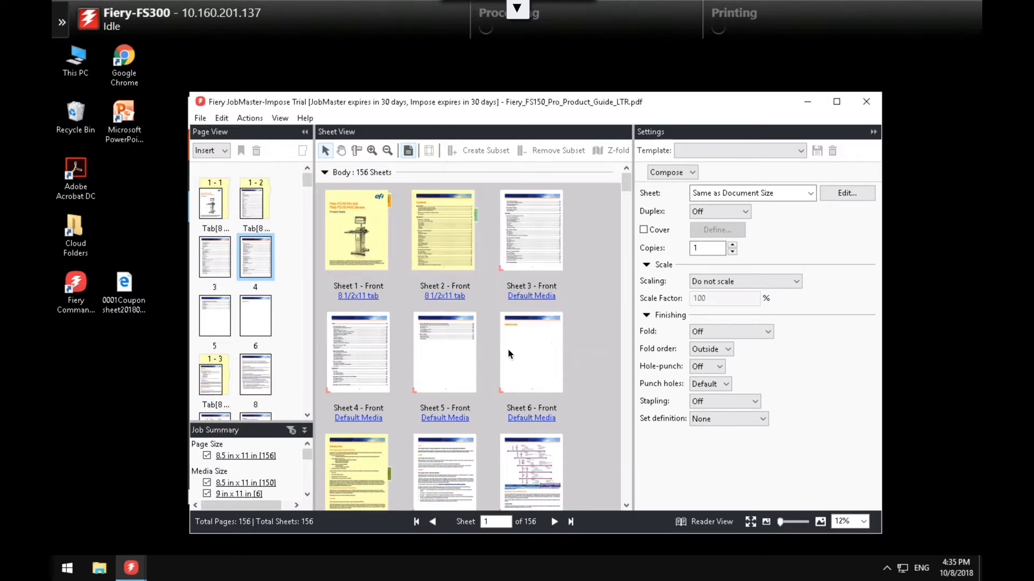
- Convert the selected pages into a new tab set using 3 Bank tab media
right_click(260, 199)
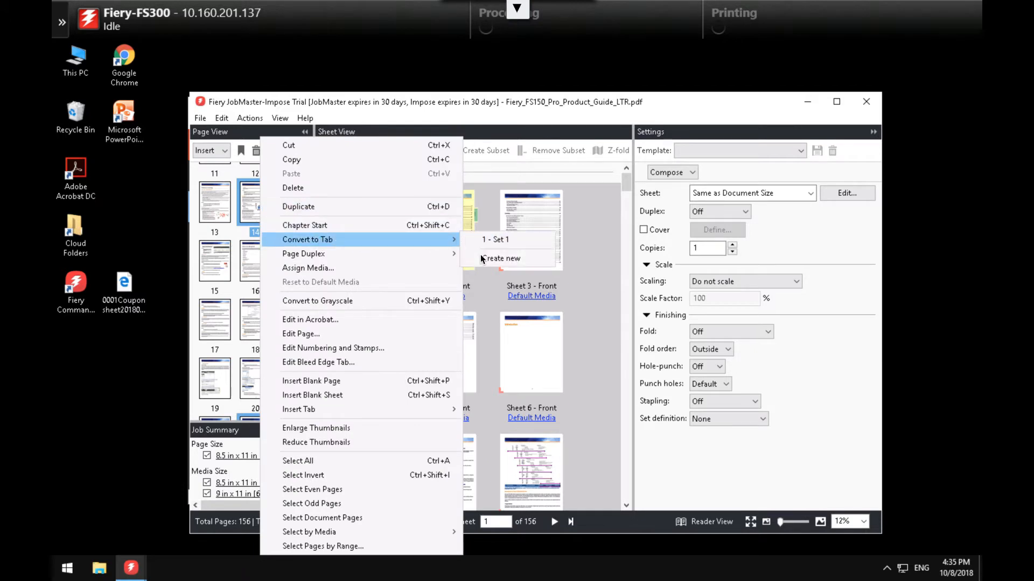
click(481, 260)
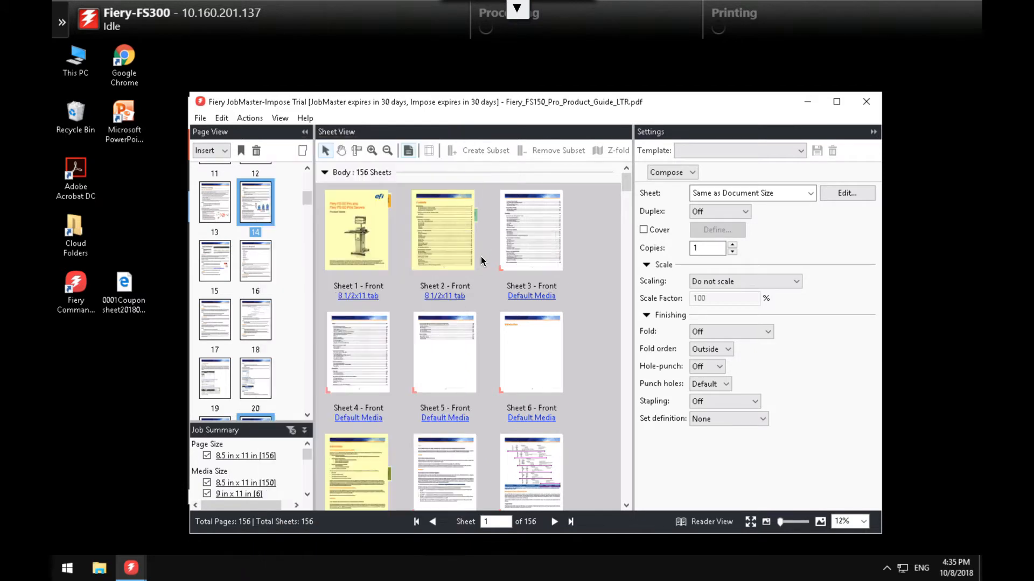
right_click(260, 202)
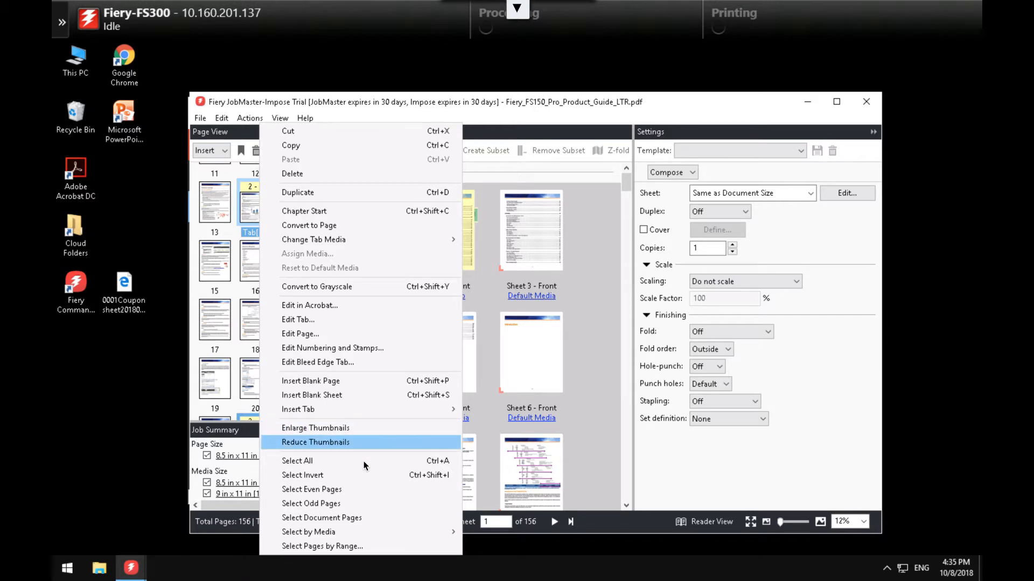
click(349, 320)
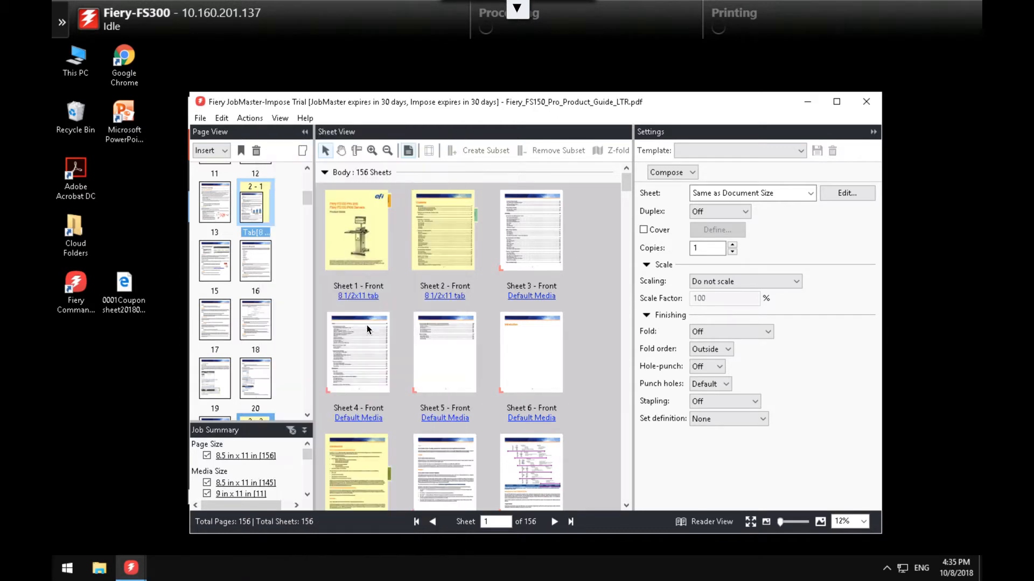
click(579, 445)
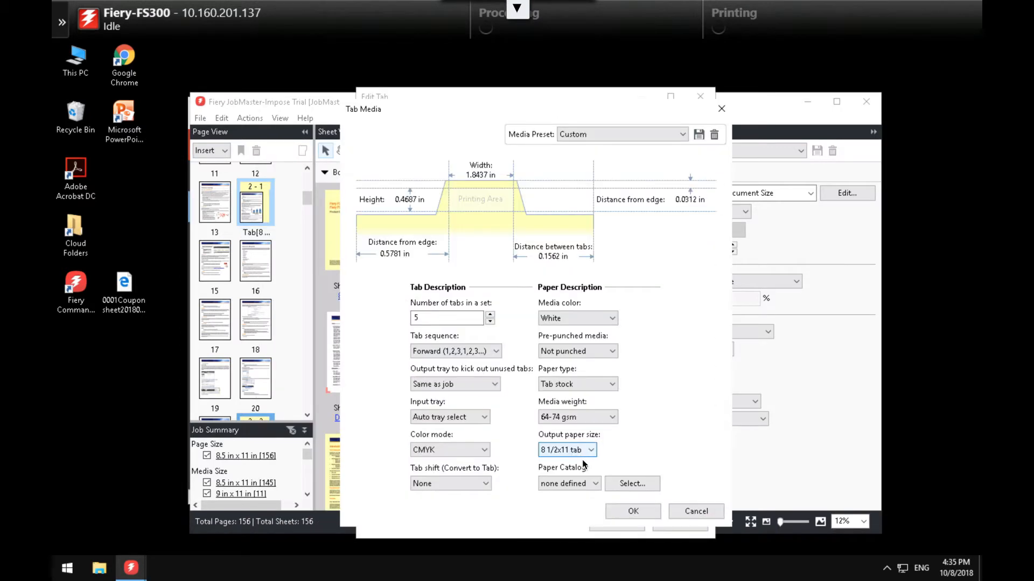
click(592, 483)
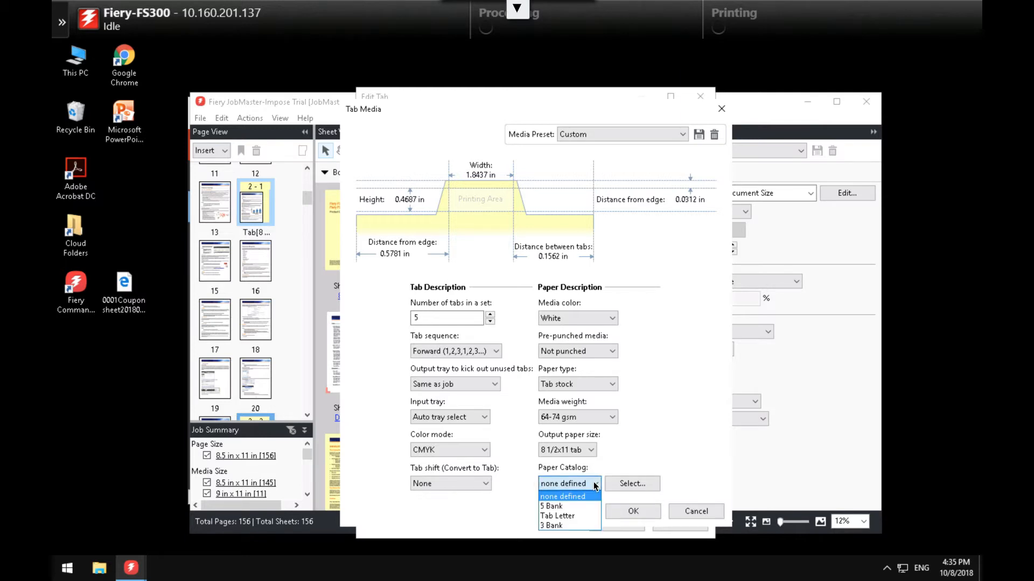
click(570, 525)
click(635, 511)
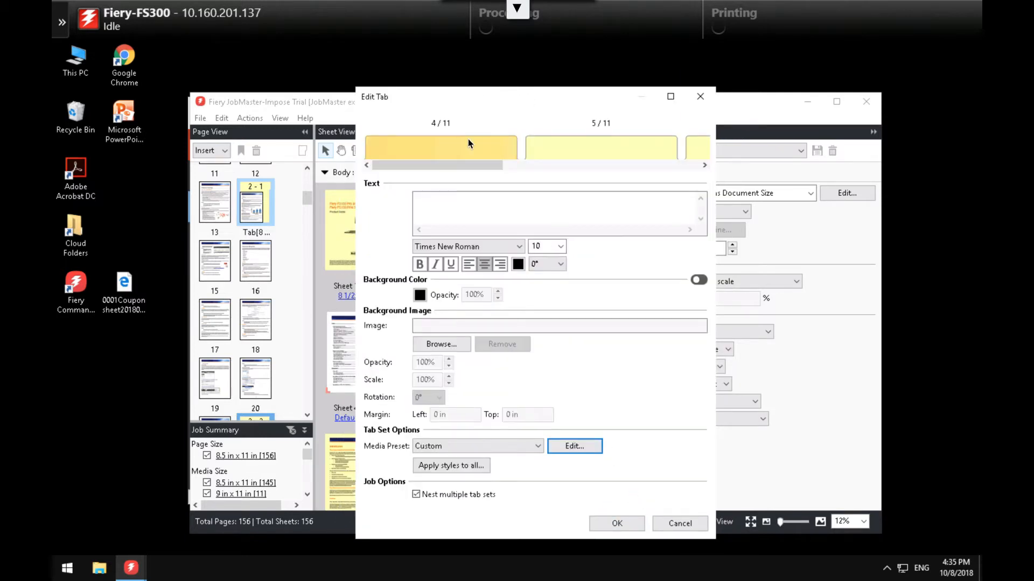
- Give the new tab a teal background, RGB 138/202/199, and bring up Apply styles to all
click(696, 280)
click(419, 295)
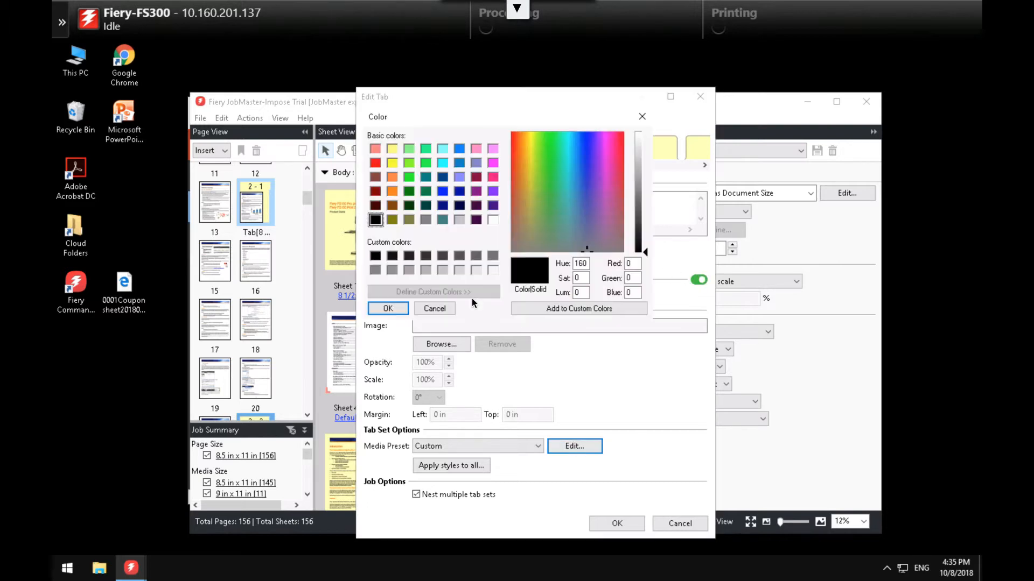
double_click(630, 263)
text(138)
key(Tab)
text(202)
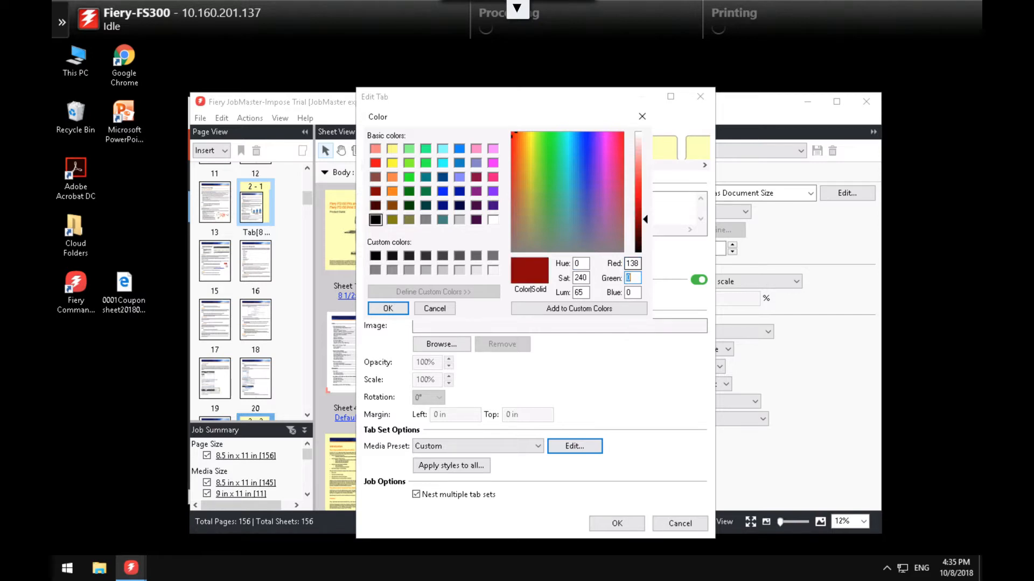
text(199)
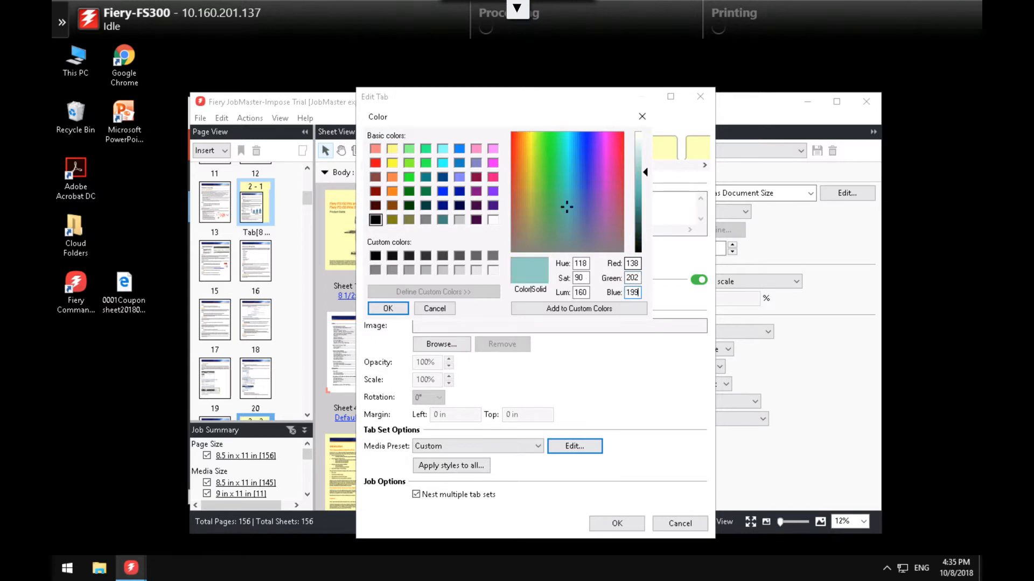
click(388, 307)
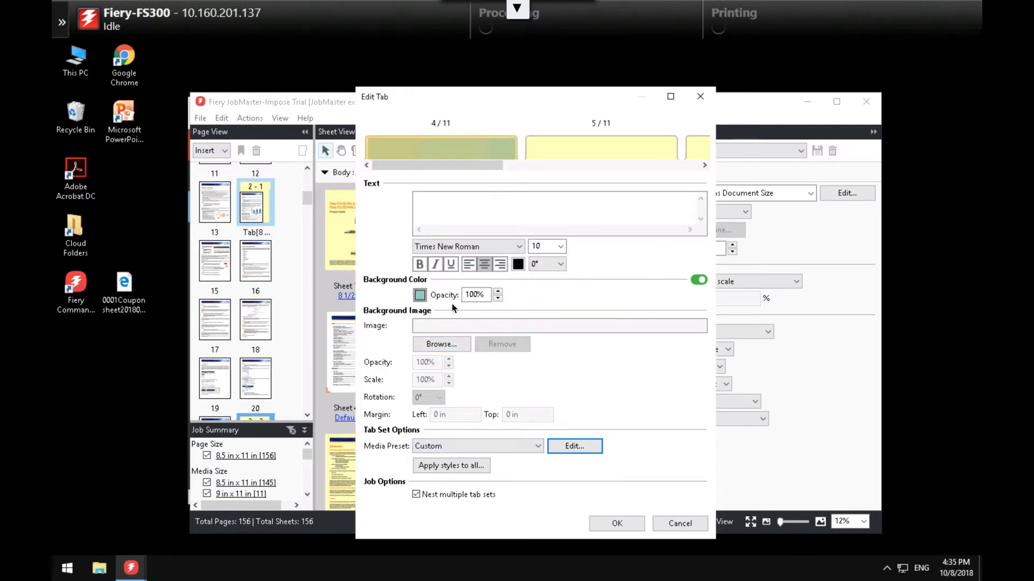
click(461, 465)
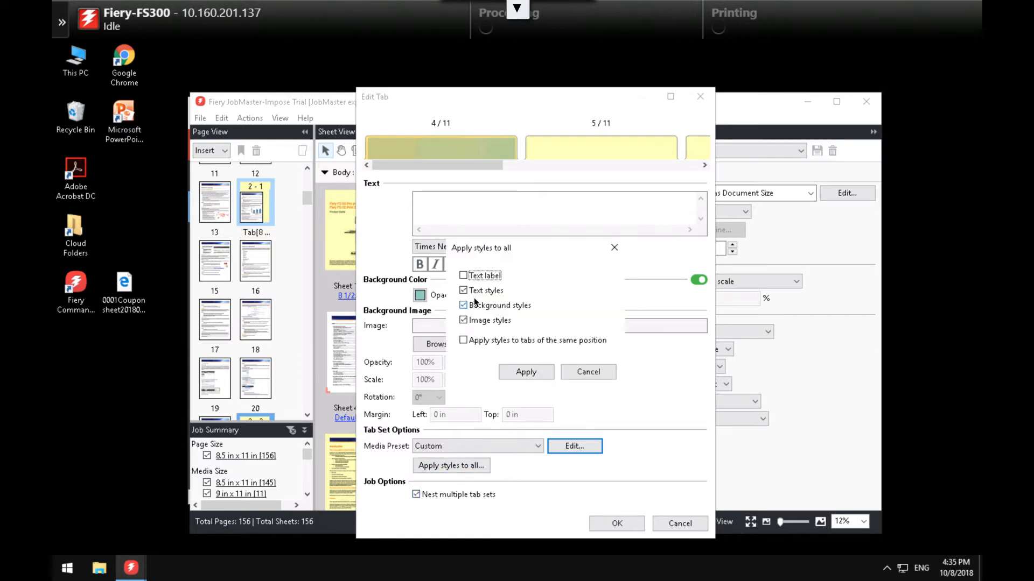